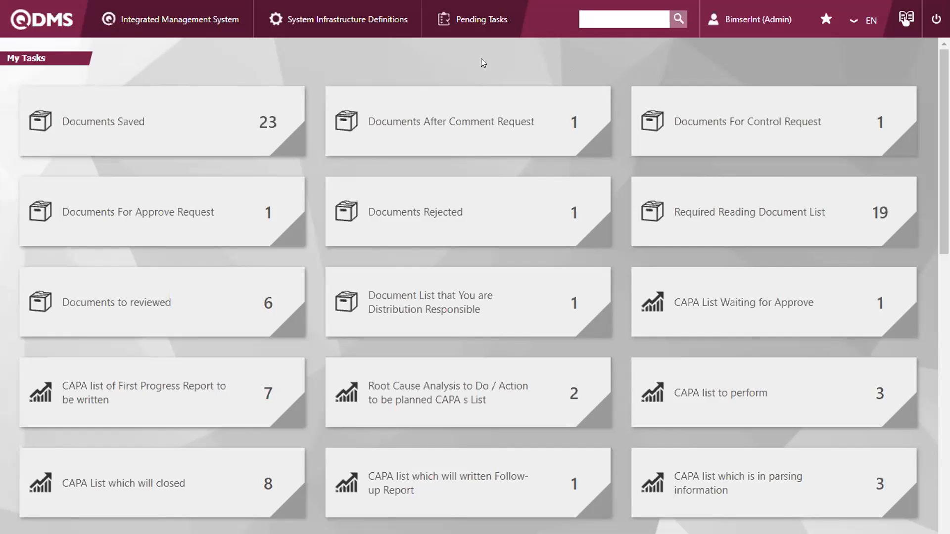
scroll(483, 68, down, 3)
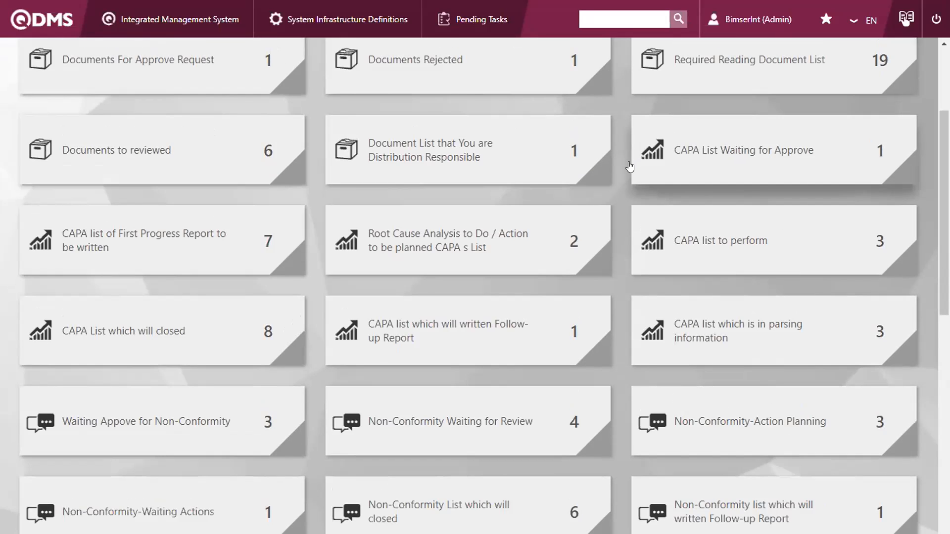
scroll(622, 165, down, 2)
scroll(622, 165, down, 2)
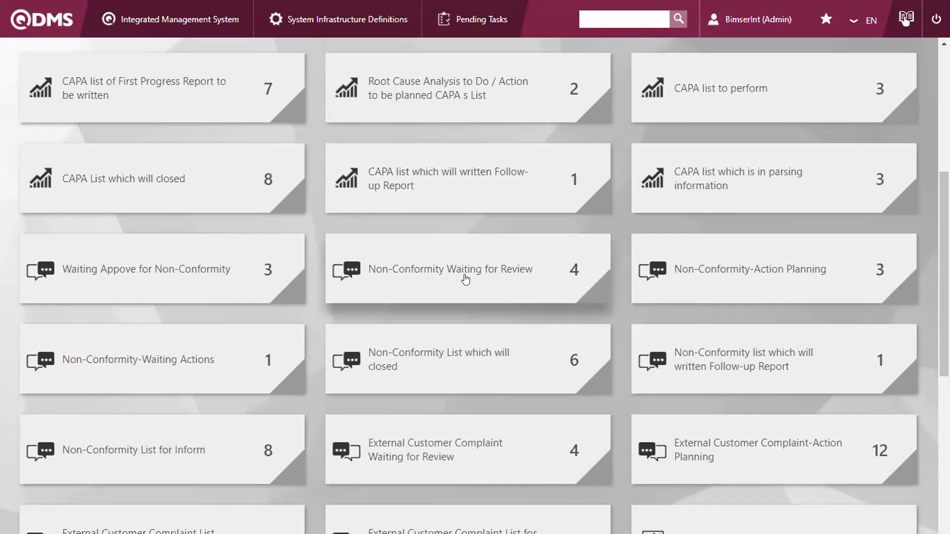
click(519, 272)
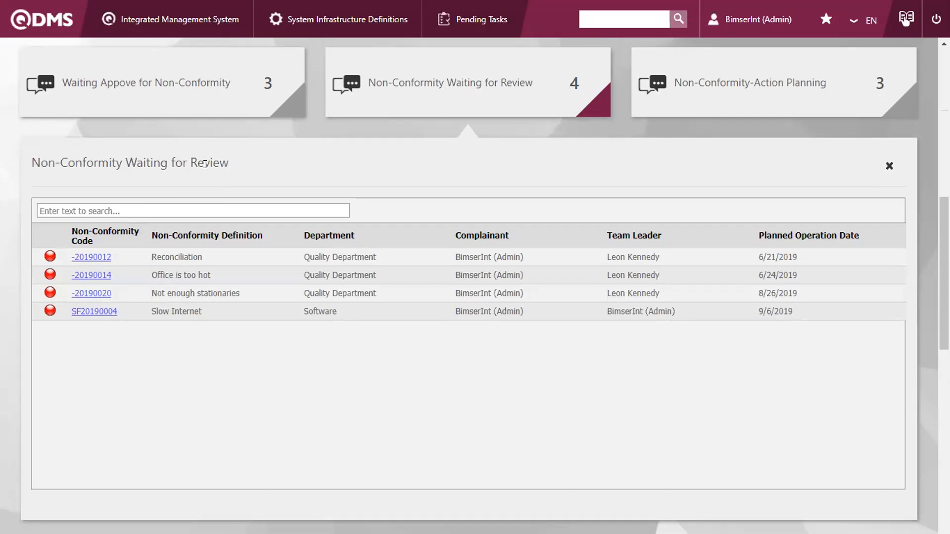
click(460, 101)
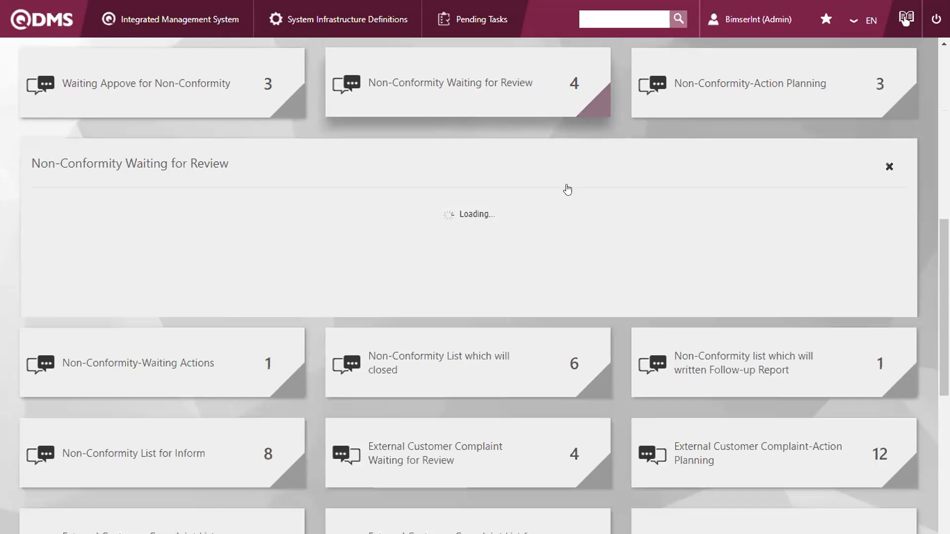
scroll(562, 195, up, 10)
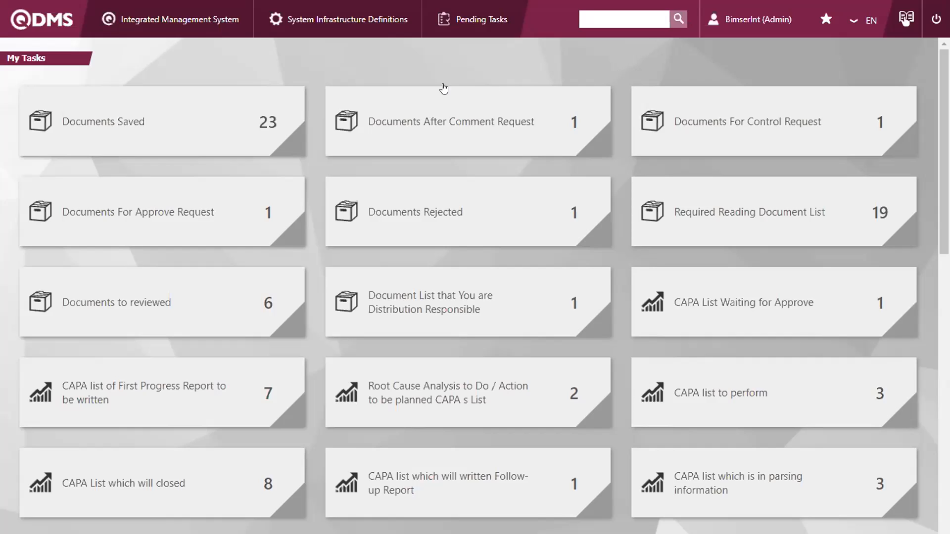
View the External Customer Complaints activities list, and return to the My Tasks overview.
click(214, 30)
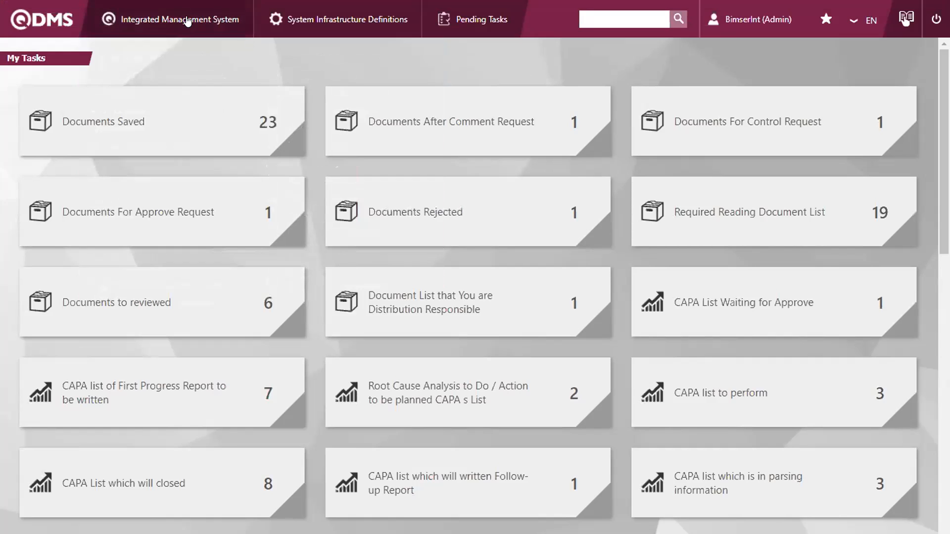
mouse_move(188, 20)
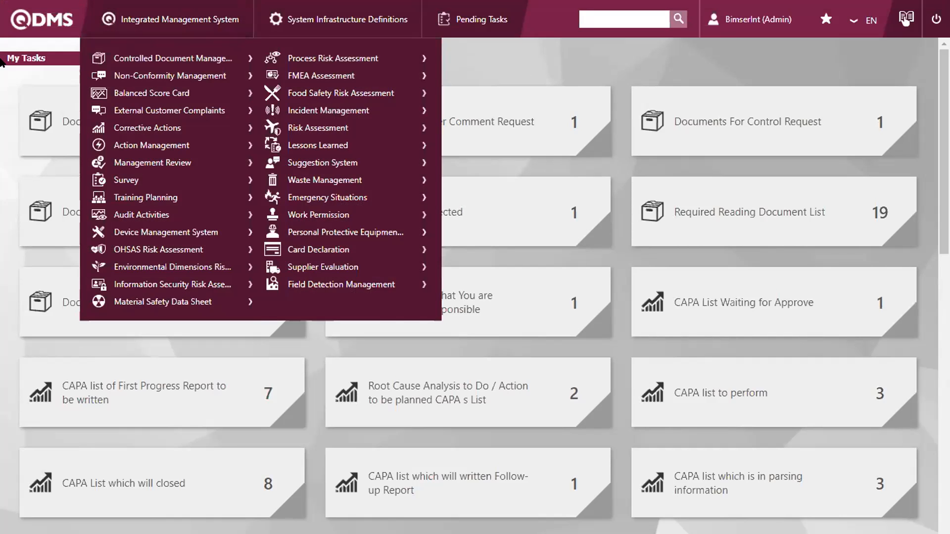
mouse_move(210, 128)
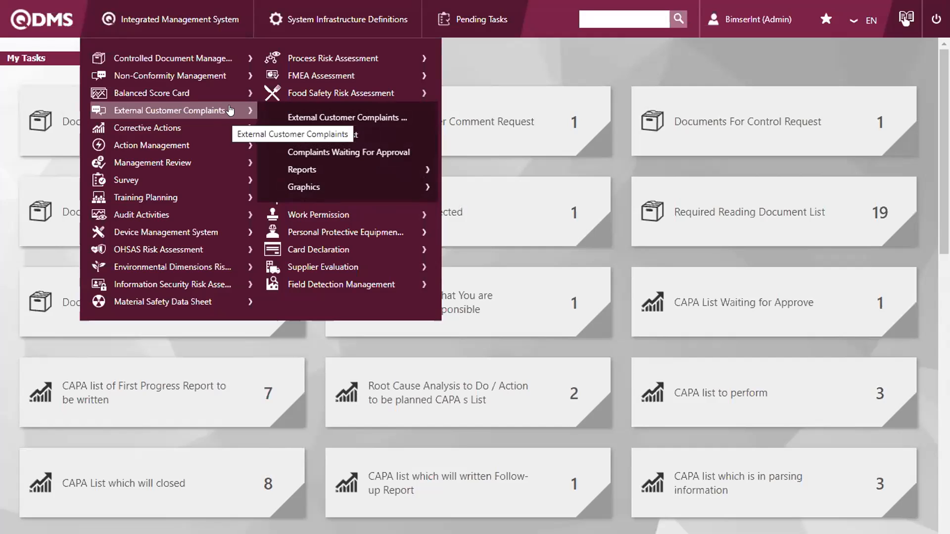
click(352, 119)
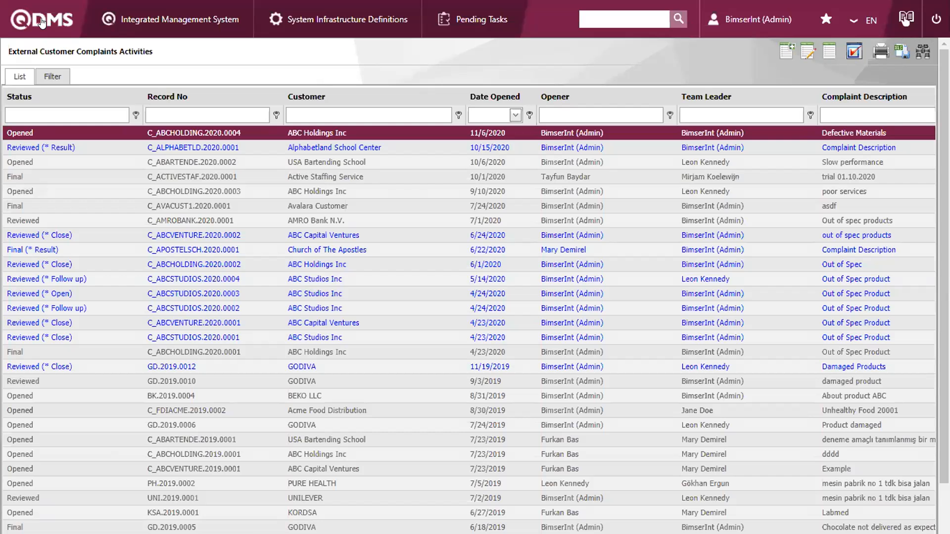
click(41, 20)
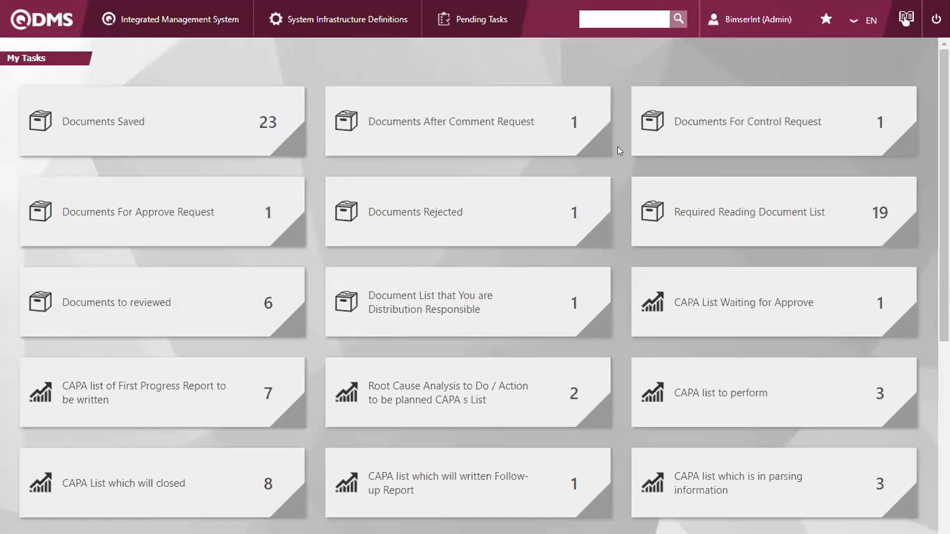
scroll(615, 163, down, 5)
scroll(613, 181, down, 6)
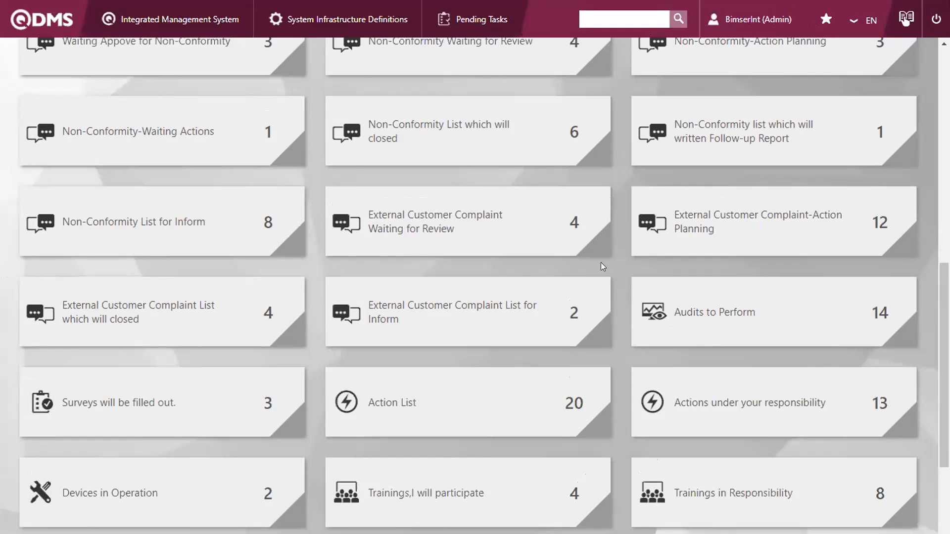
scroll(605, 263, down, 2)
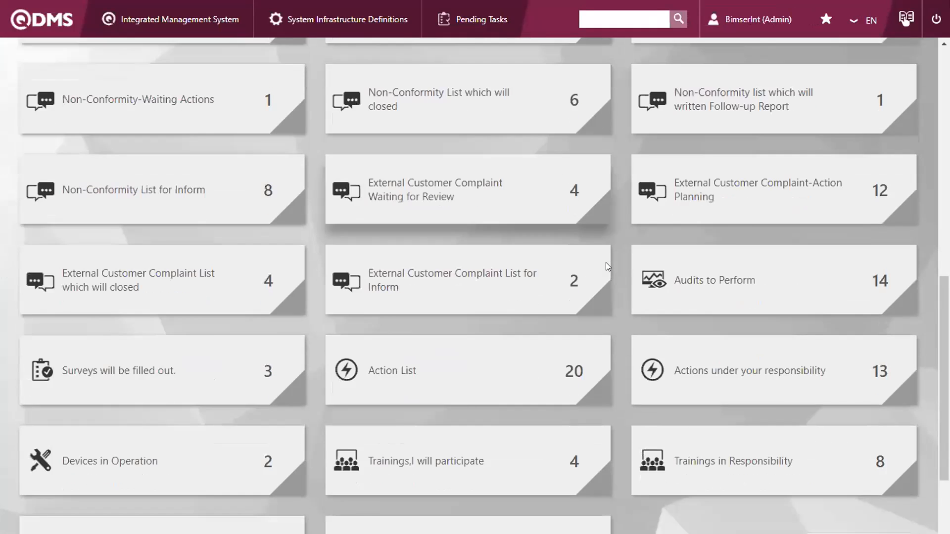
click(545, 243)
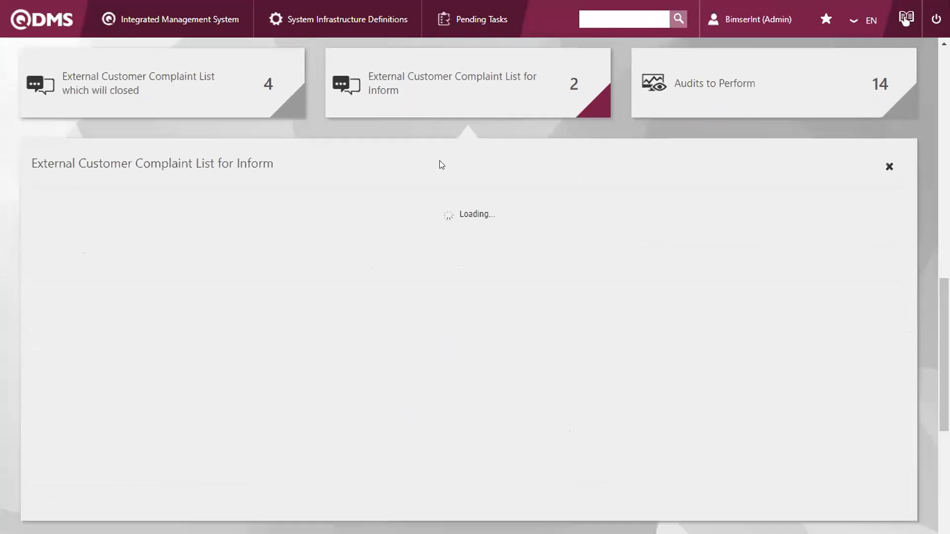
click(453, 98)
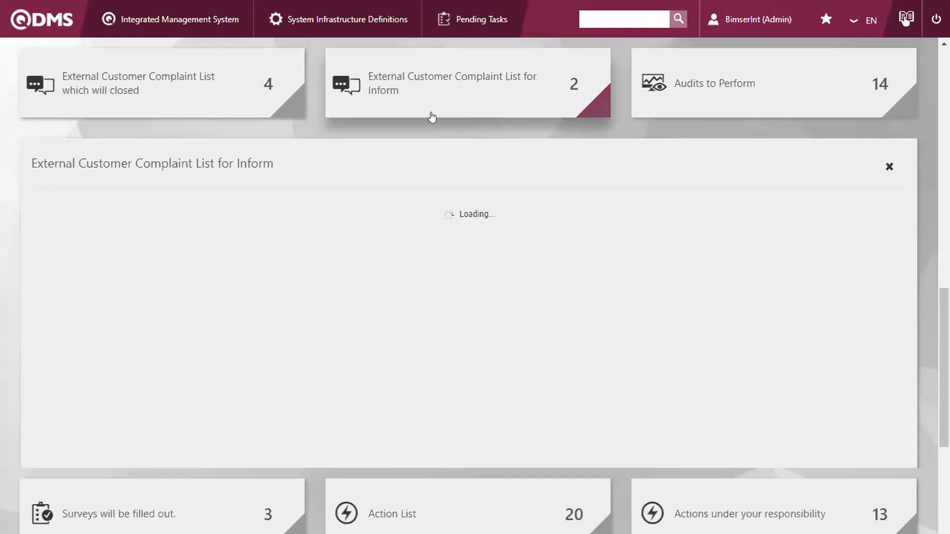
Open the ABC Holdings Inc Defective Materials complaint from the external customer complaints waiting for review.
scroll(613, 236, up, 10)
scroll(638, 375, down, 10)
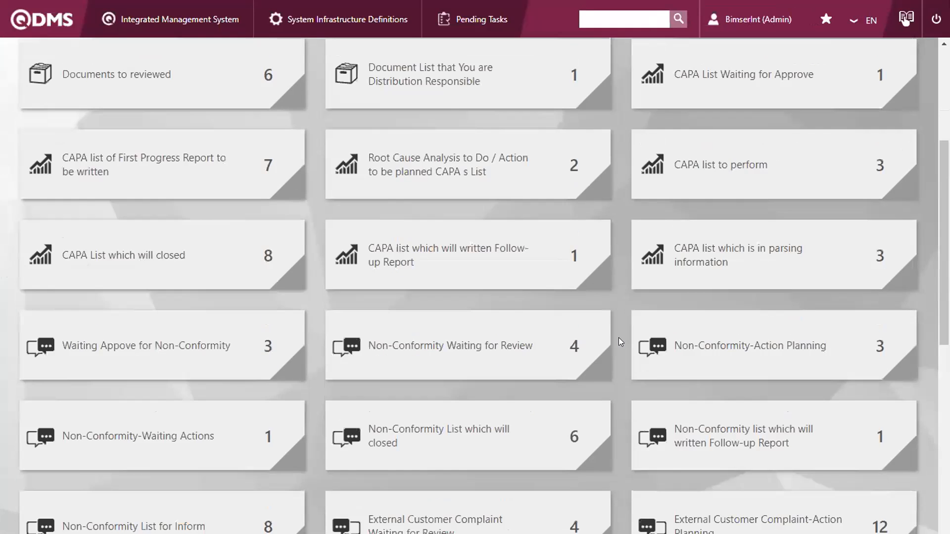
scroll(607, 330, down, 1)
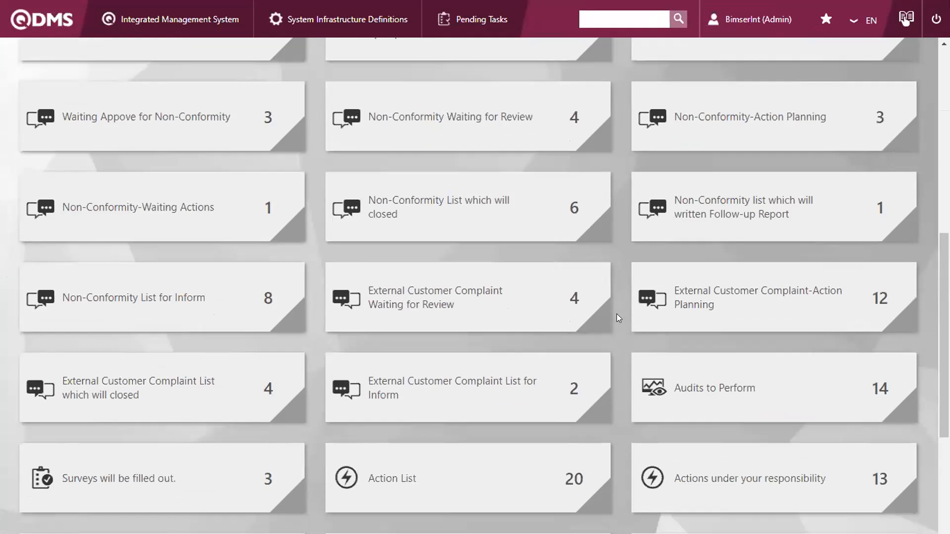
scroll(619, 318, down, 2)
click(527, 225)
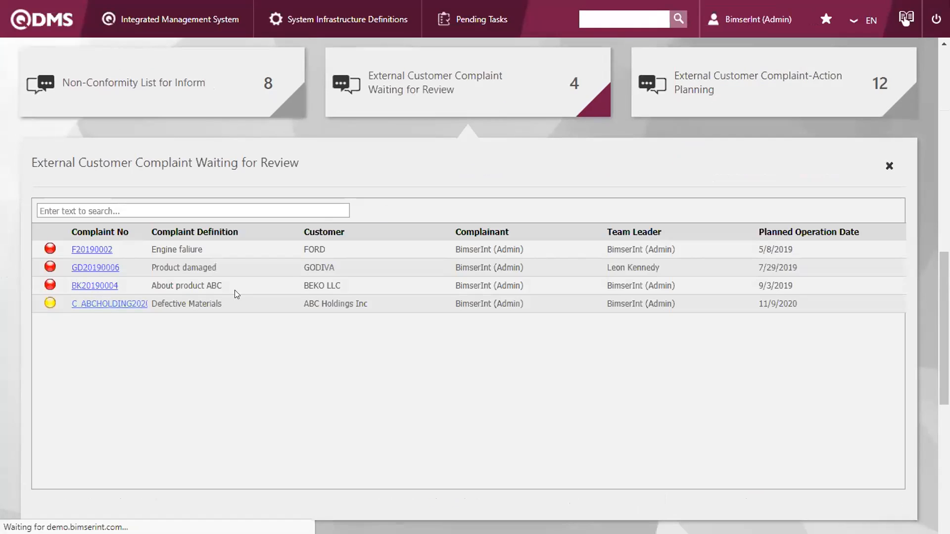
double_click(333, 303)
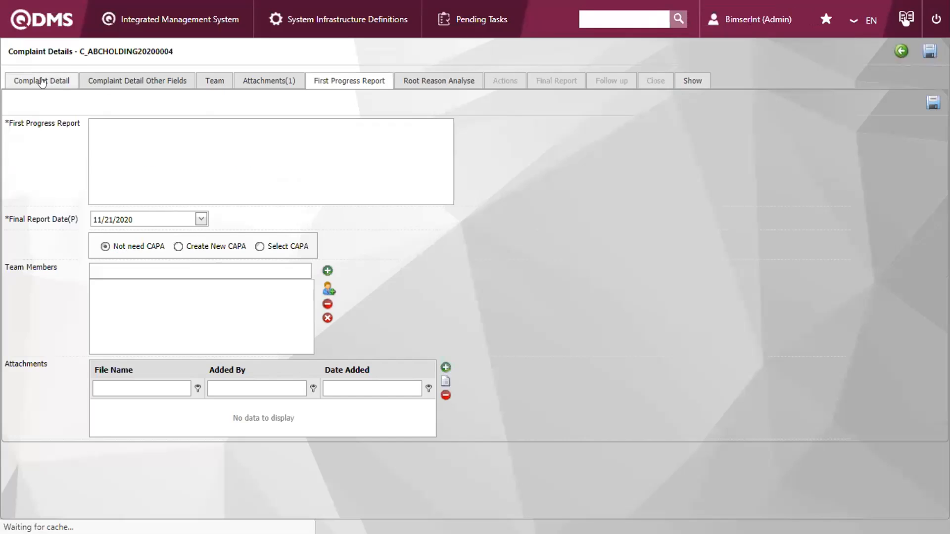
Review the complaint's main details, team assignment and attachments.
click(53, 81)
drag(105, 142, 162, 144)
click(162, 143)
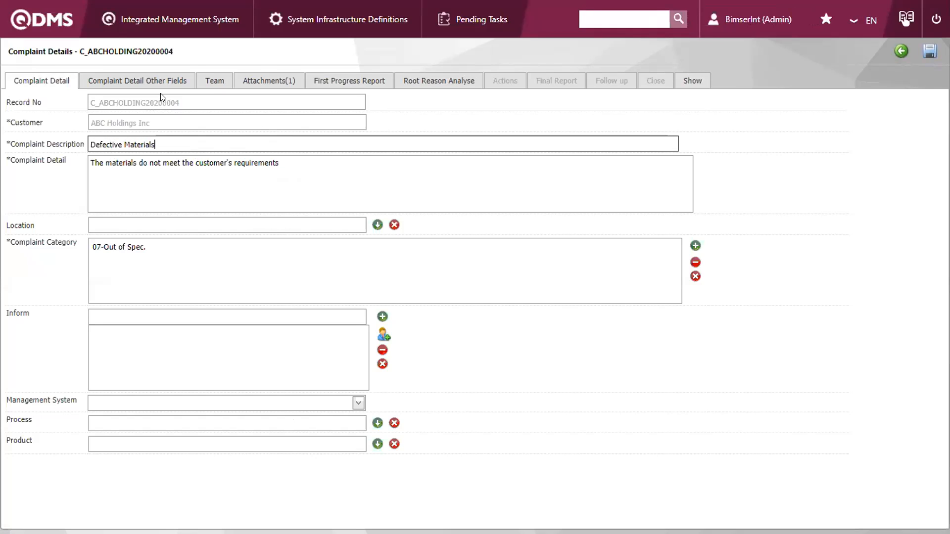
click(214, 82)
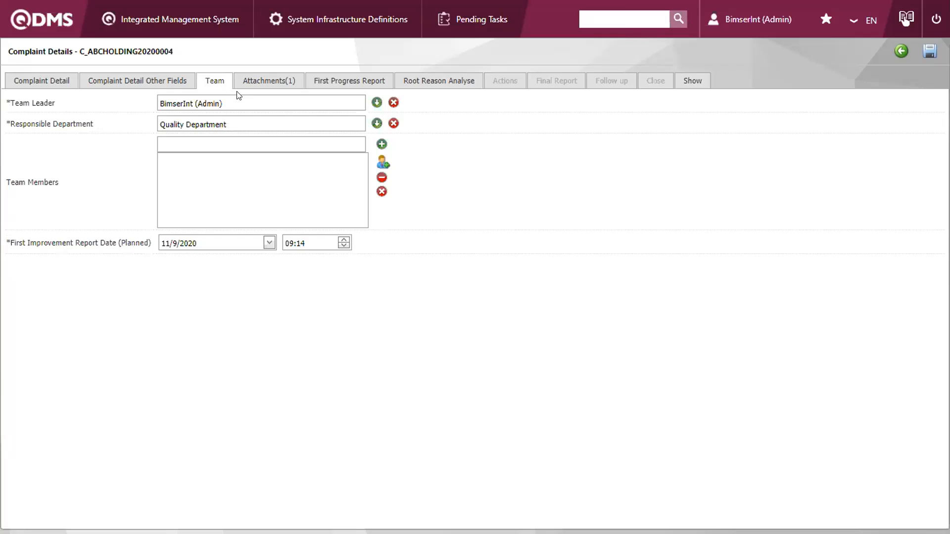
click(270, 86)
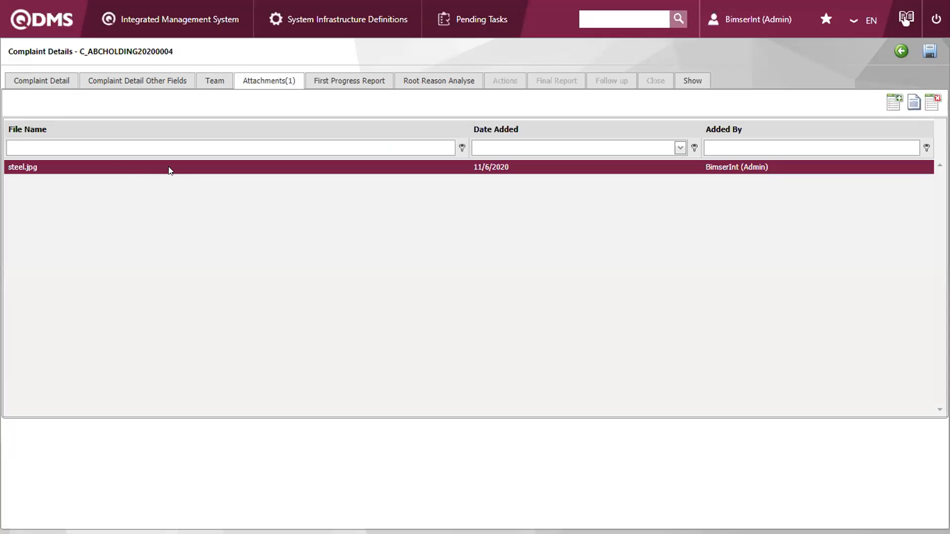
Start a new CAPA from the complaint's first progress report, with Customer Claims as the CAPA source.
click(343, 82)
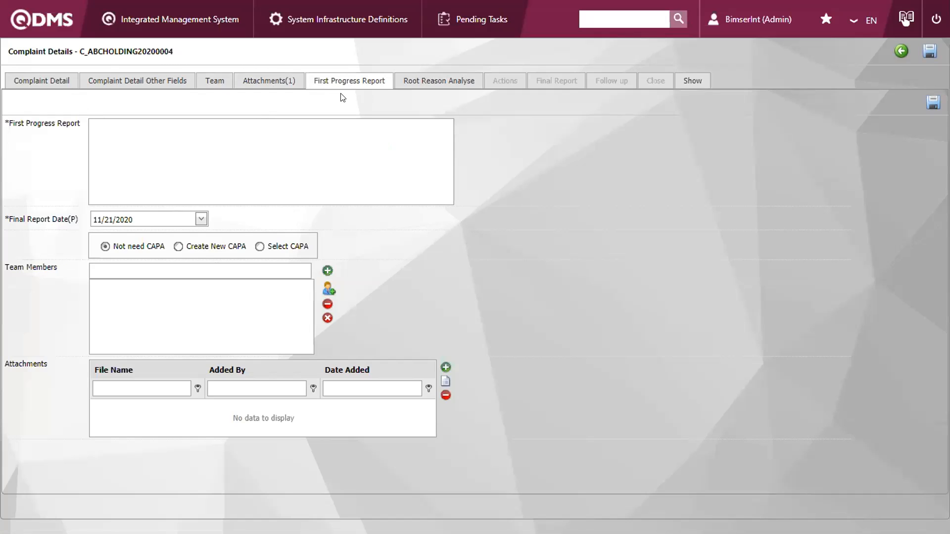
click(176, 247)
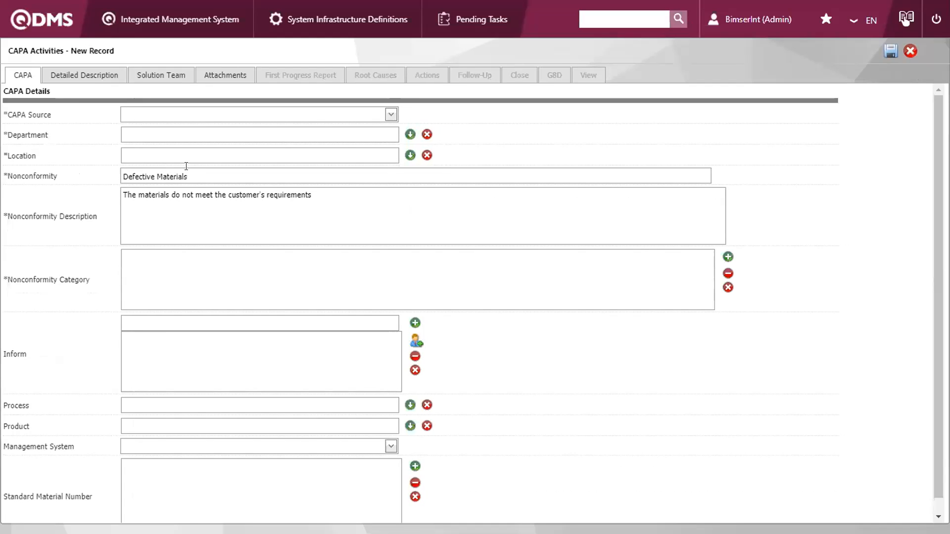
click(388, 113)
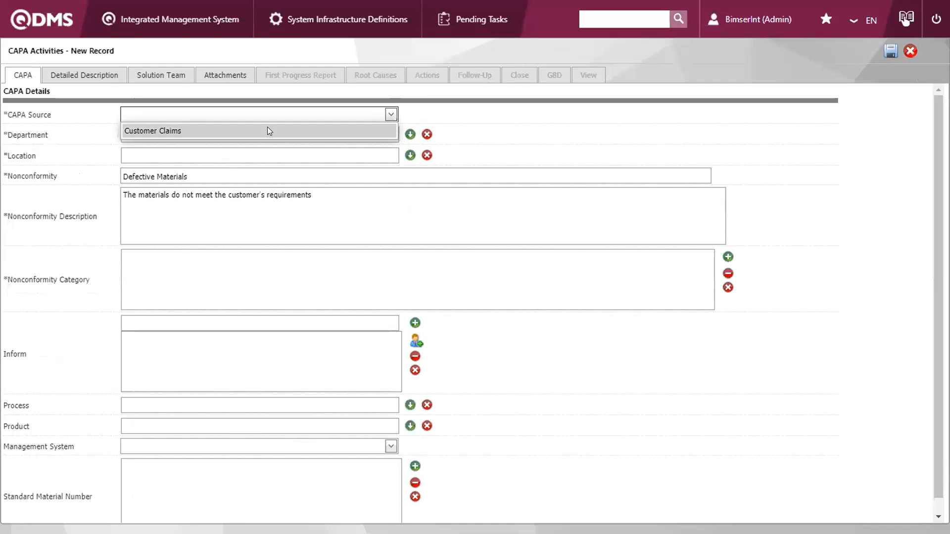
click(267, 129)
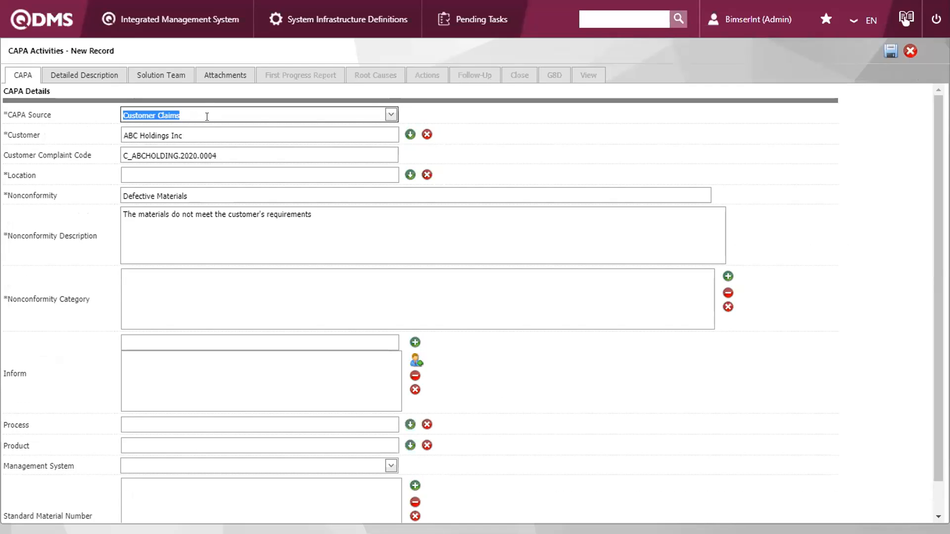
Check the carried-over customer and complaint fields, and set the nonconformity category to 05-Production Unsuitability.
drag(149, 133, 185, 132)
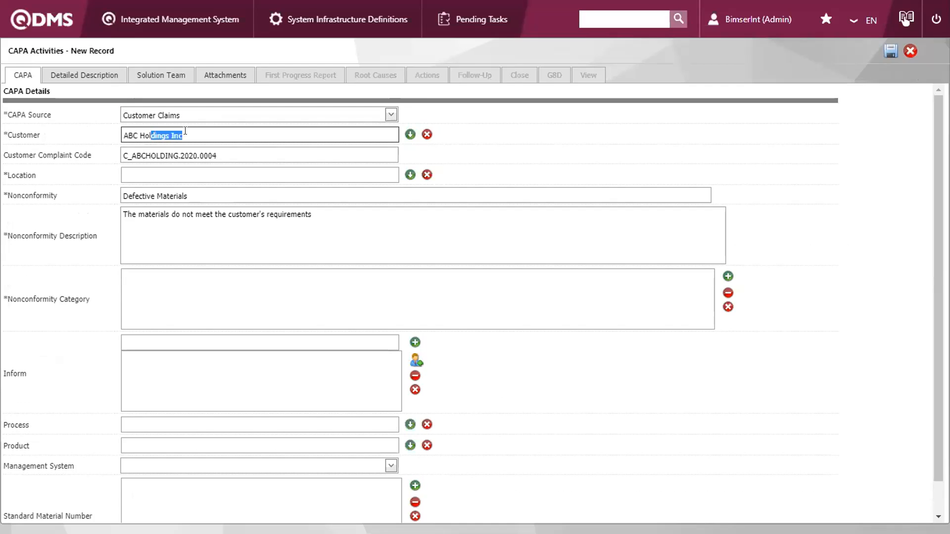
click(185, 132)
click(204, 149)
click(365, 211)
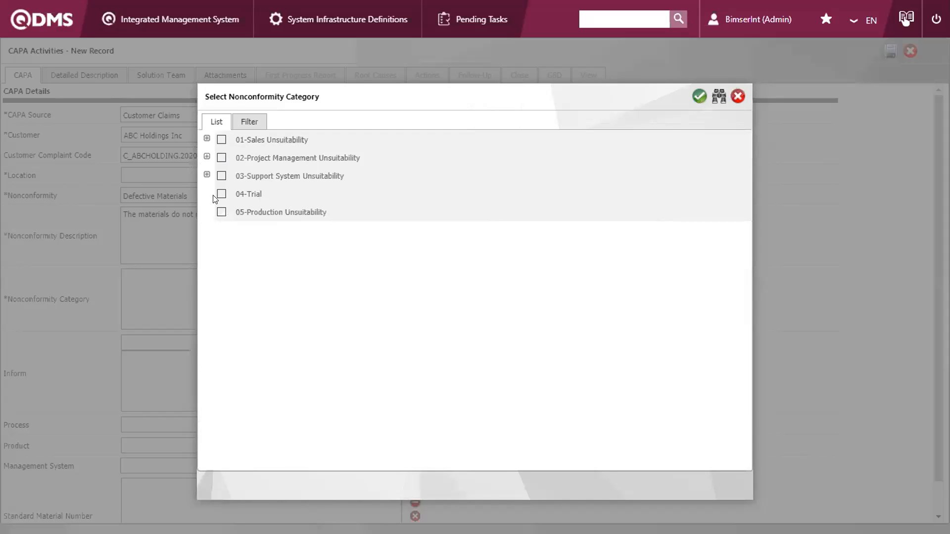
click(221, 211)
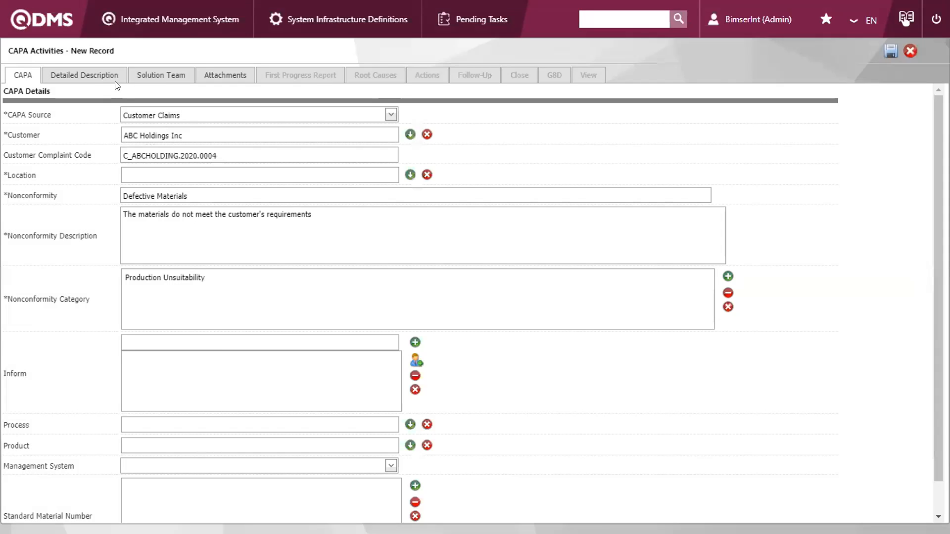
Check the CAPA's solution team, and attach the steel.jpg file from Downloads to the new record.
click(191, 74)
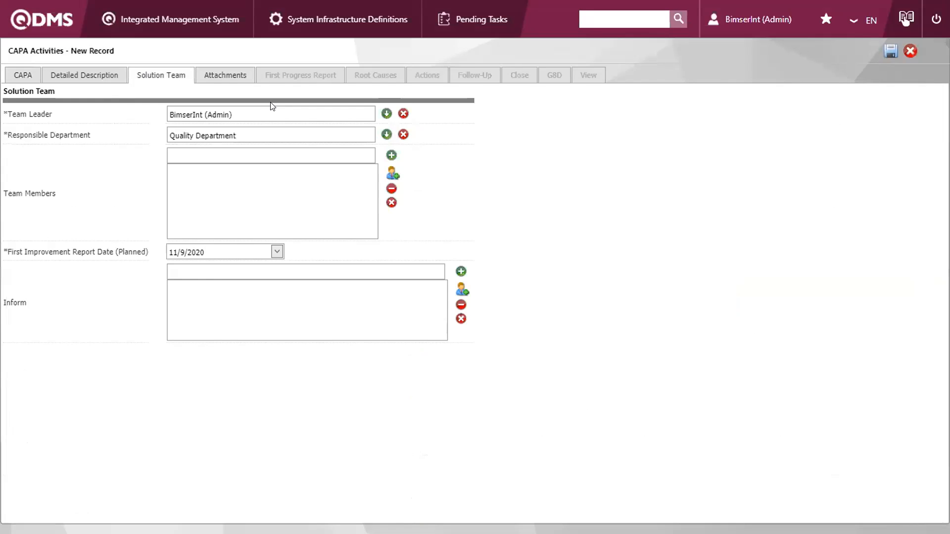
click(237, 75)
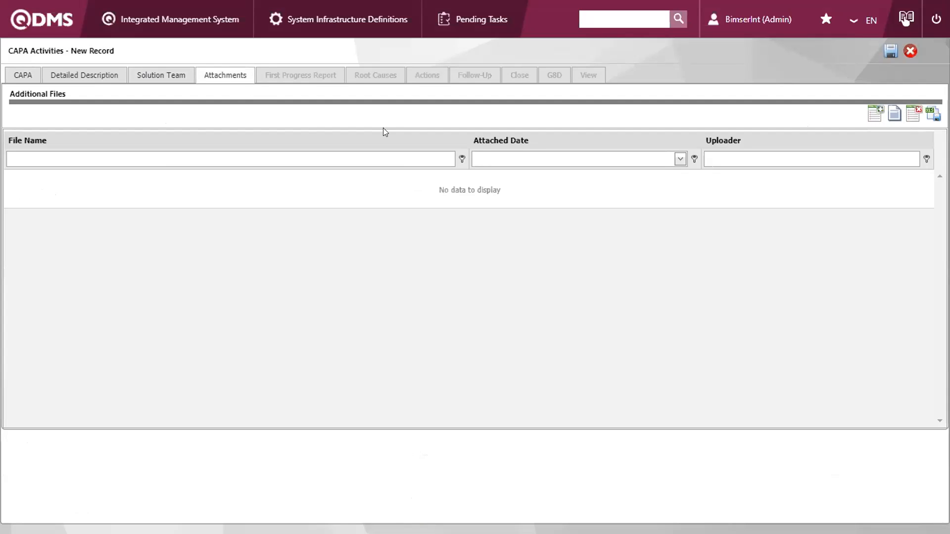
click(874, 114)
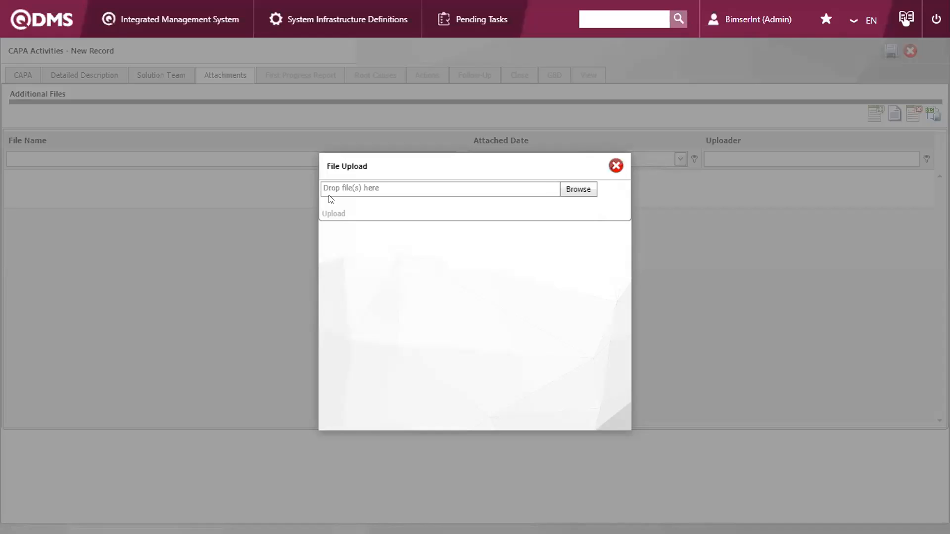
click(576, 189)
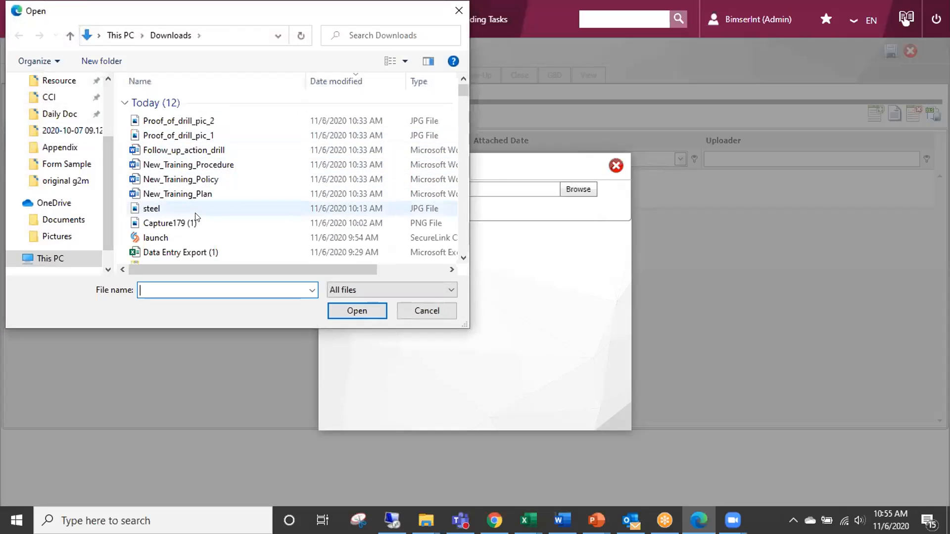
double_click(196, 217)
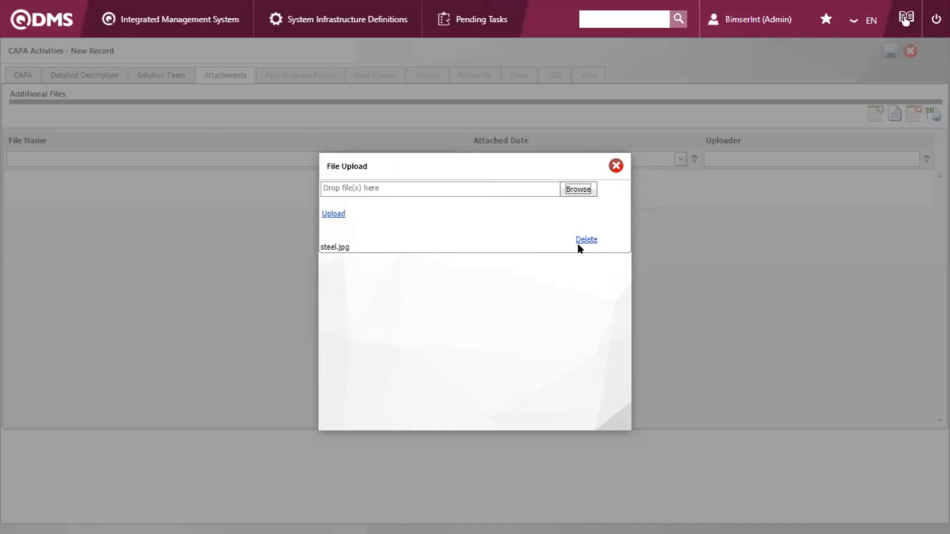
click(340, 212)
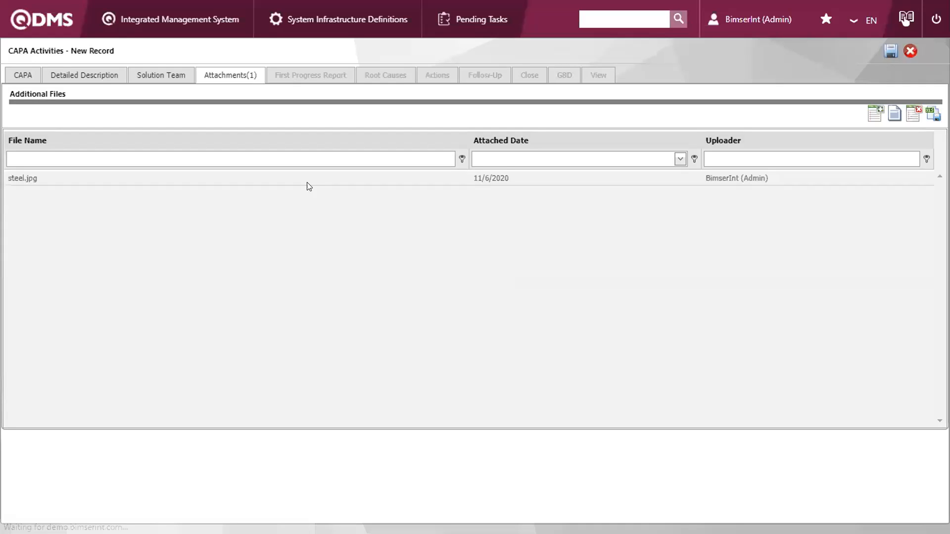
click(183, 180)
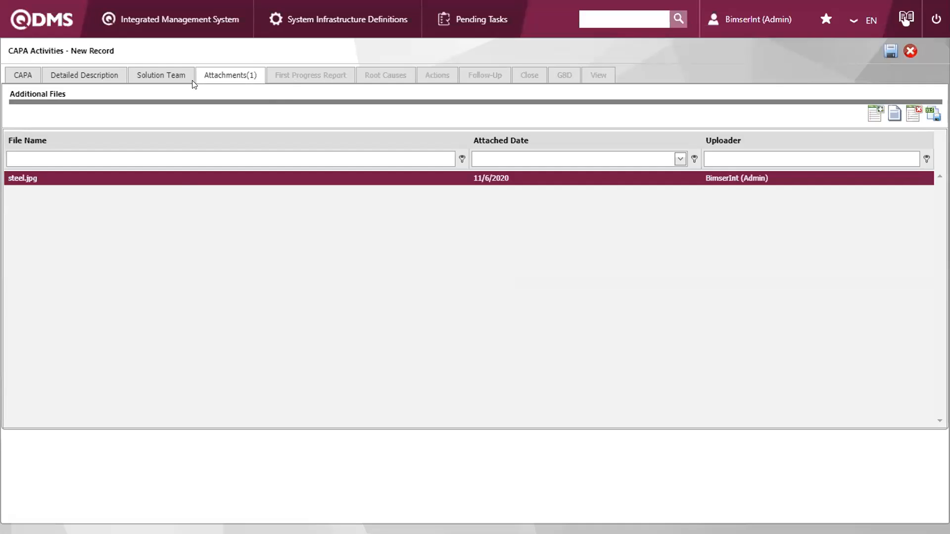
Set the new CAPA's location to UNITED STATES, save the record and dismiss the resulting dialogs.
click(19, 75)
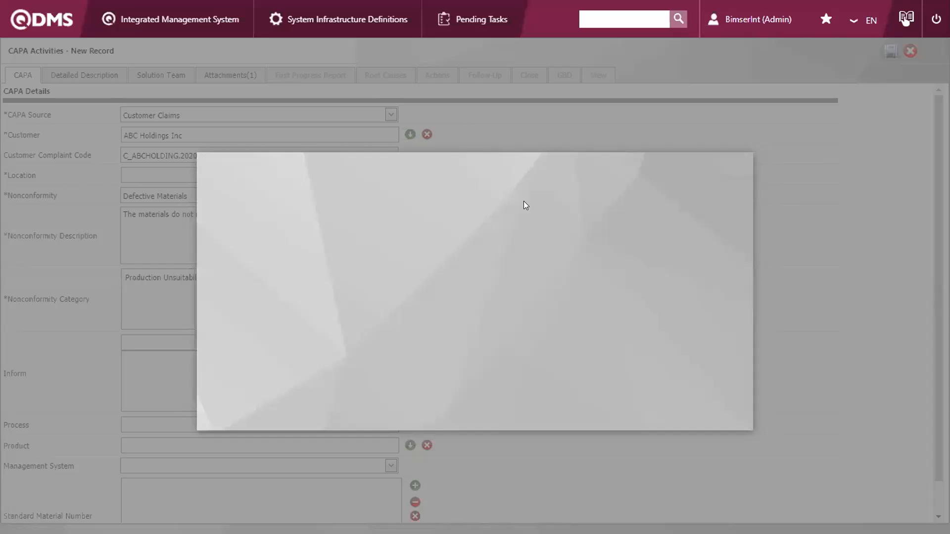
click(735, 167)
scroll(240, 294, down, 1)
scroll(240, 294, up, 1)
click(329, 172)
text(united)
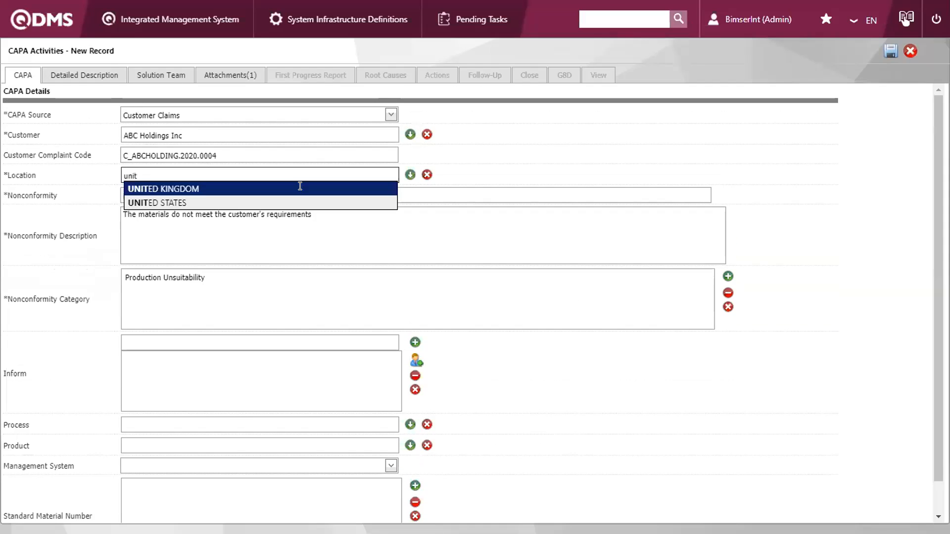
click(207, 203)
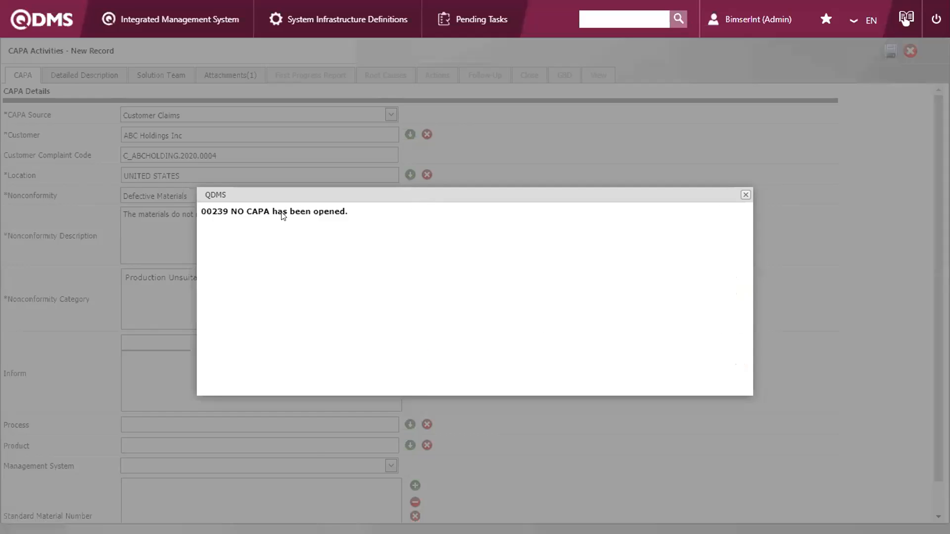
click(744, 194)
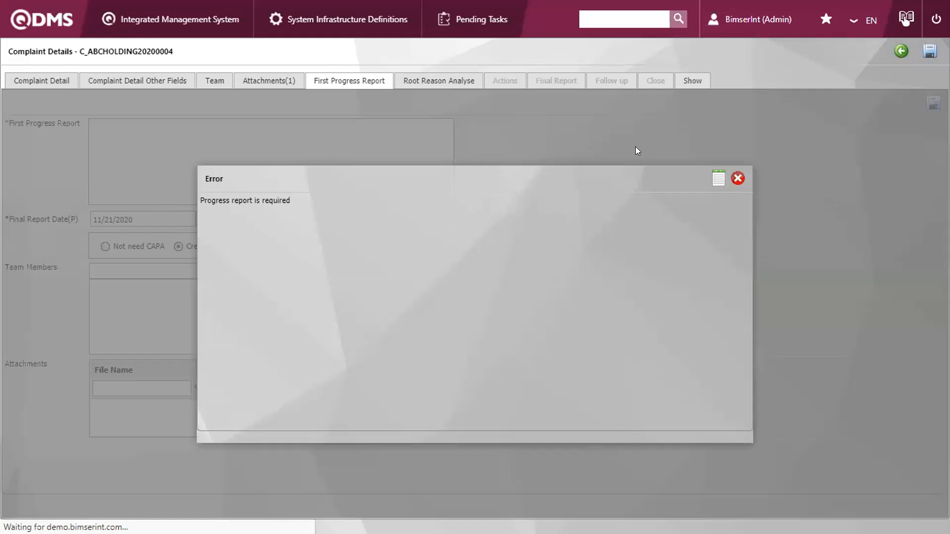
click(737, 178)
click(331, 120)
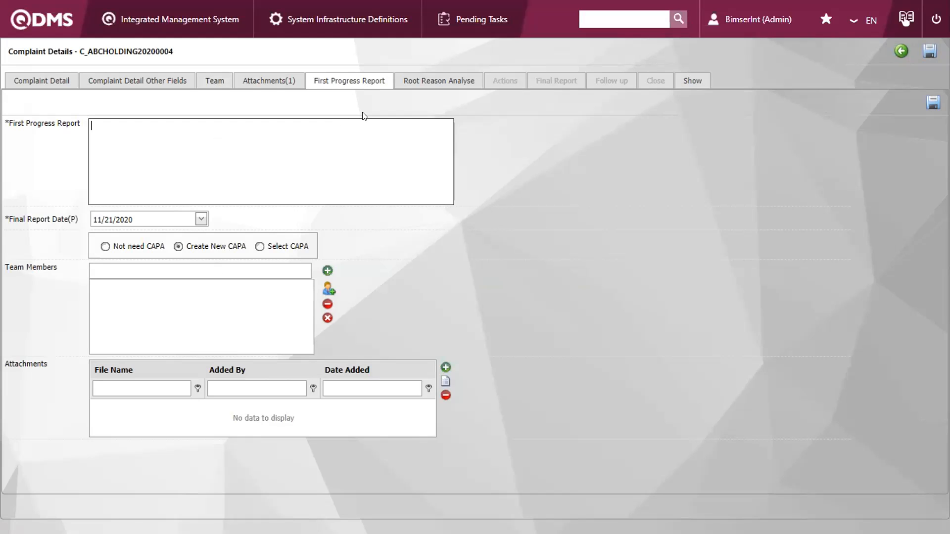
Return to the task overview and open the ABC Holdings Inc Defective Materials CAPA from the list of first progress reports to be written.
click(63, 27)
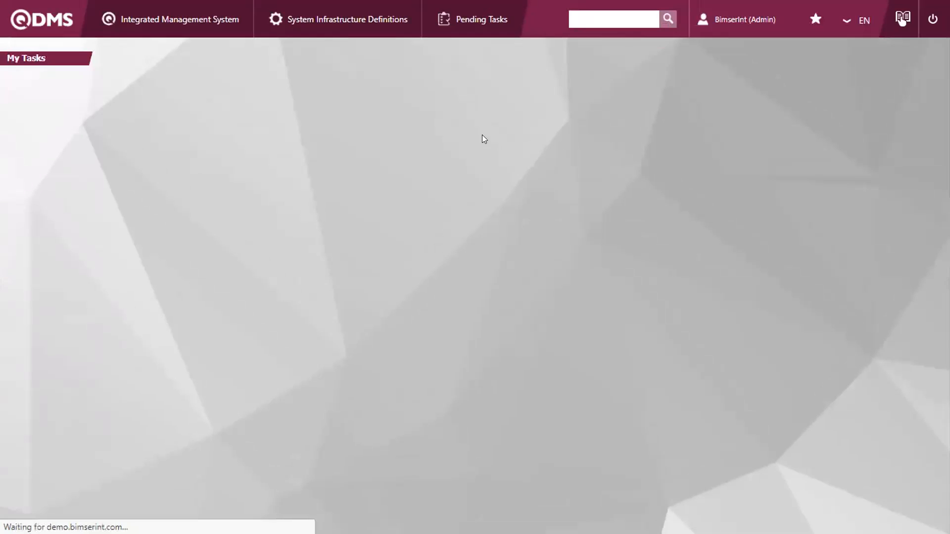
scroll(569, 119, down, 10)
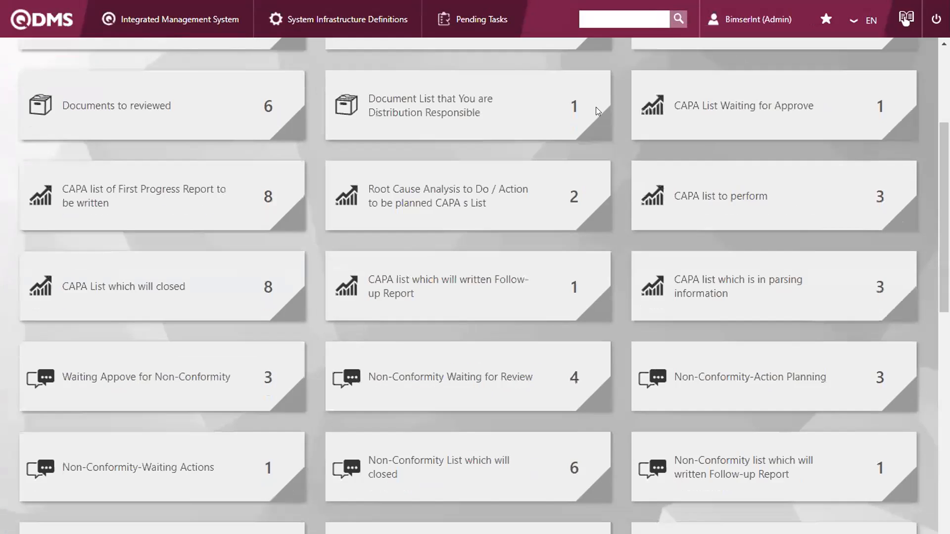
click(562, 115)
click(562, 116)
scroll(613, 180, up, 12)
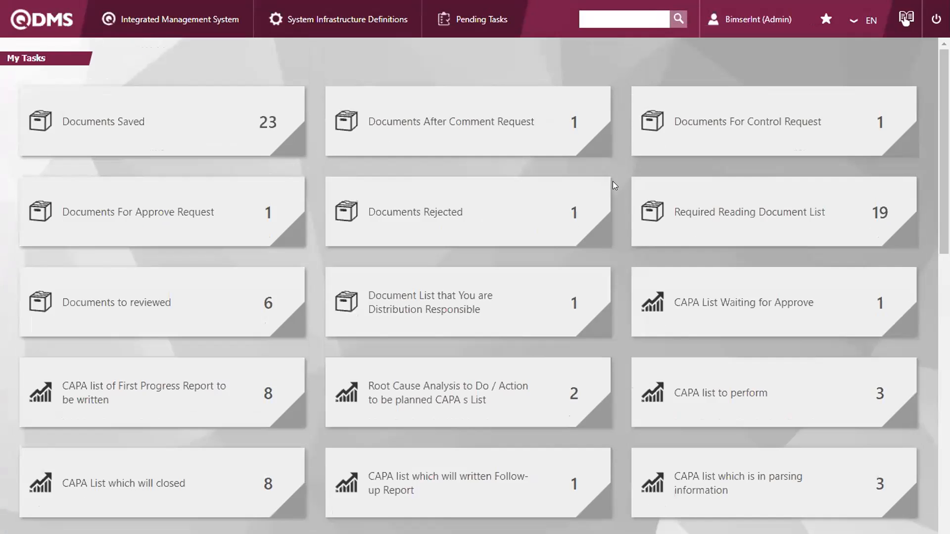
scroll(609, 185, down, 2)
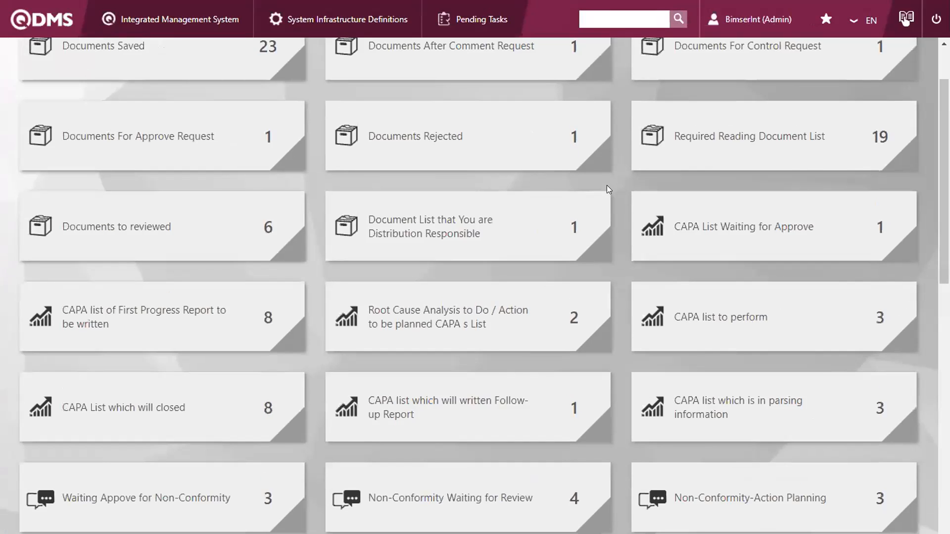
scroll(606, 185, down, 2)
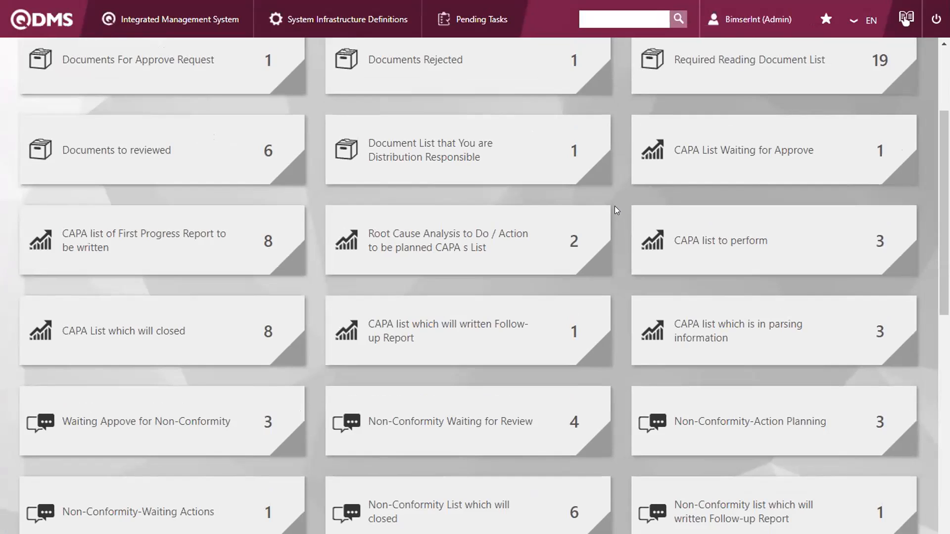
click(246, 237)
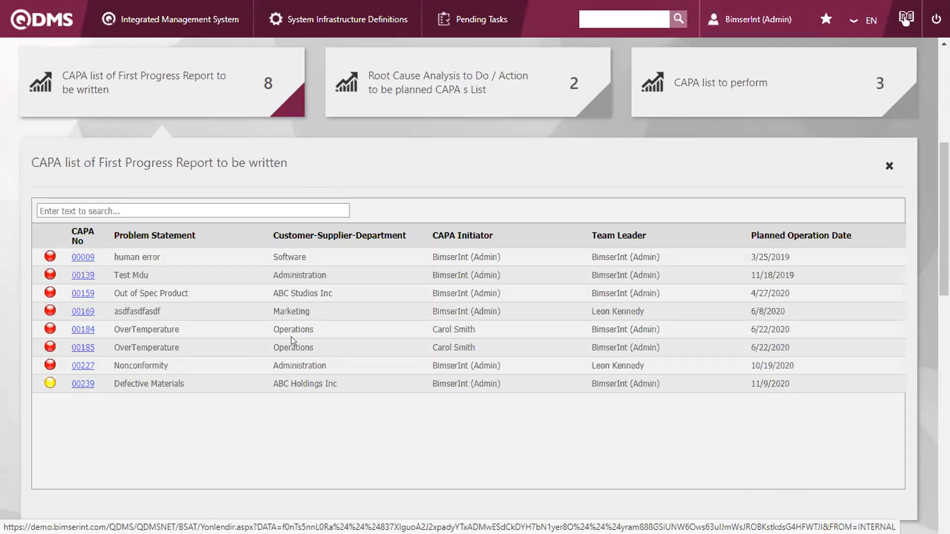
drag(71, 378, 90, 384)
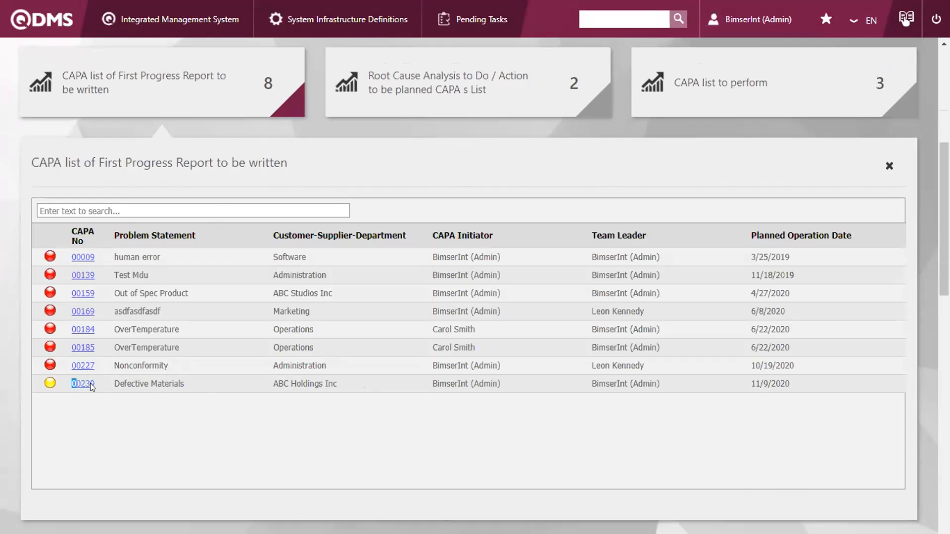
click(87, 387)
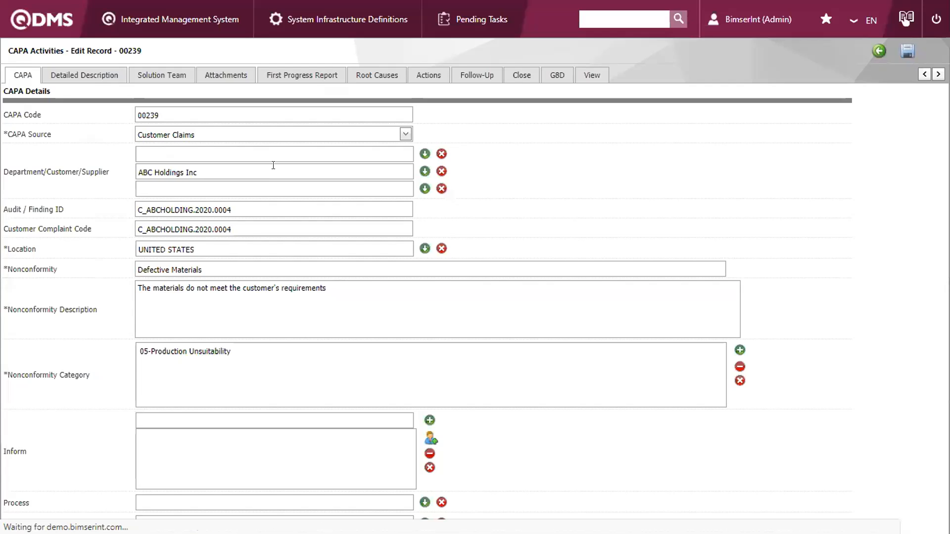
Write the CAPA's first progress report: ABC company's steel order with its invoice number, plus a second paragraph "Steel does not meet the requirements.".
click(315, 77)
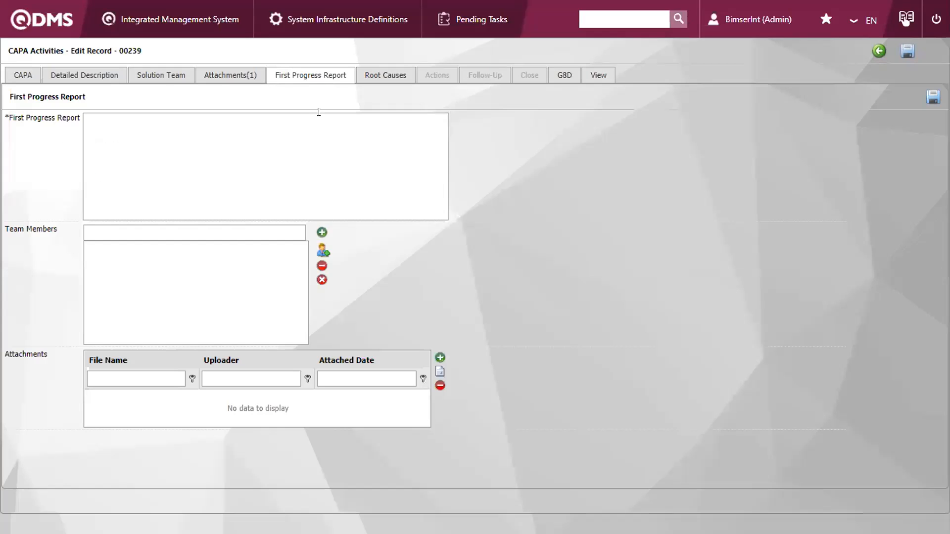
click(268, 132)
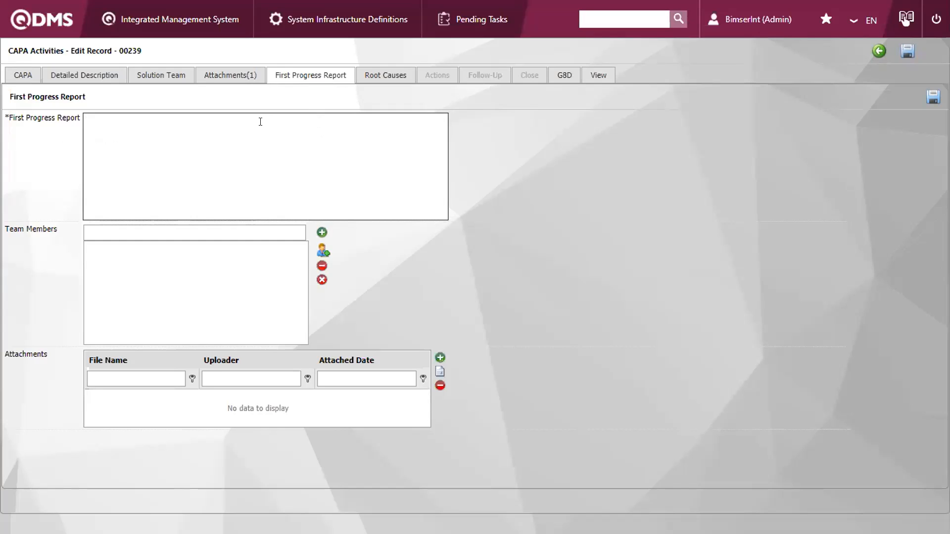
text(Cum)
text(tomer AOB)
key(BackSpace)
key(BackSpace)
text(BC company order the steel)
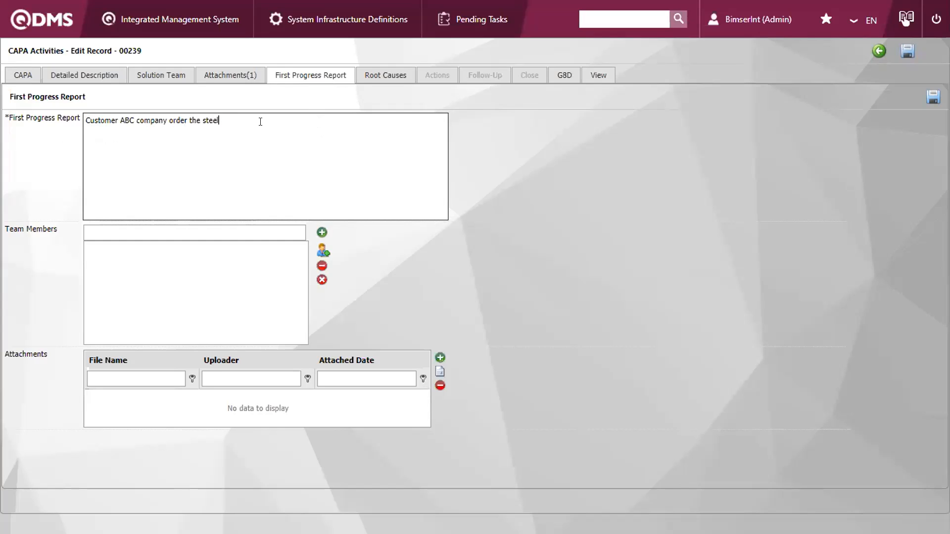
text(s with teh)
key(BackSpace)
key(BackSpace)
key(BackSpace)
text(he PO )
text(Inv)
text(oice # 1234)
key(Return)
text(;o)
text(Steel does )
text(no)
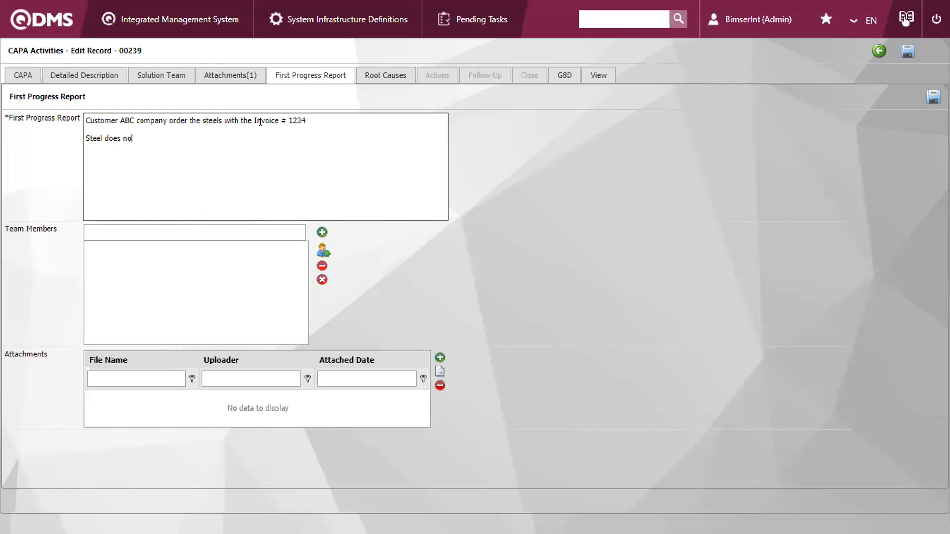
text(t meet the requirements.)
drag(43, 227, 62, 236)
click(73, 227)
click(62, 237)
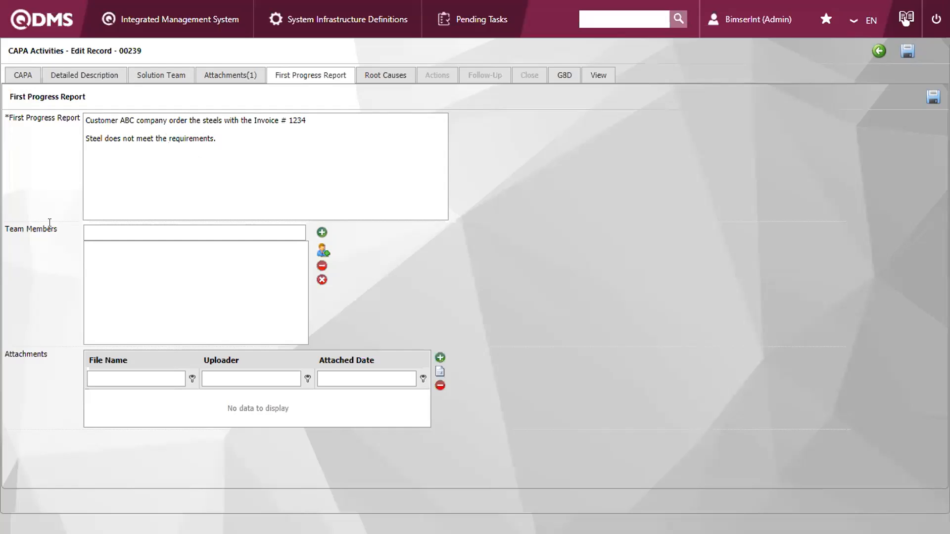
click(294, 172)
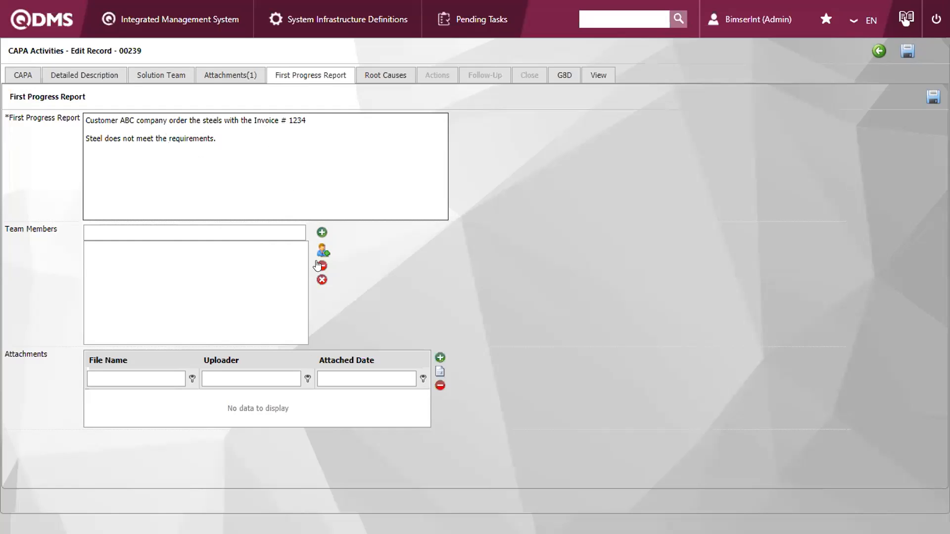
click(325, 239)
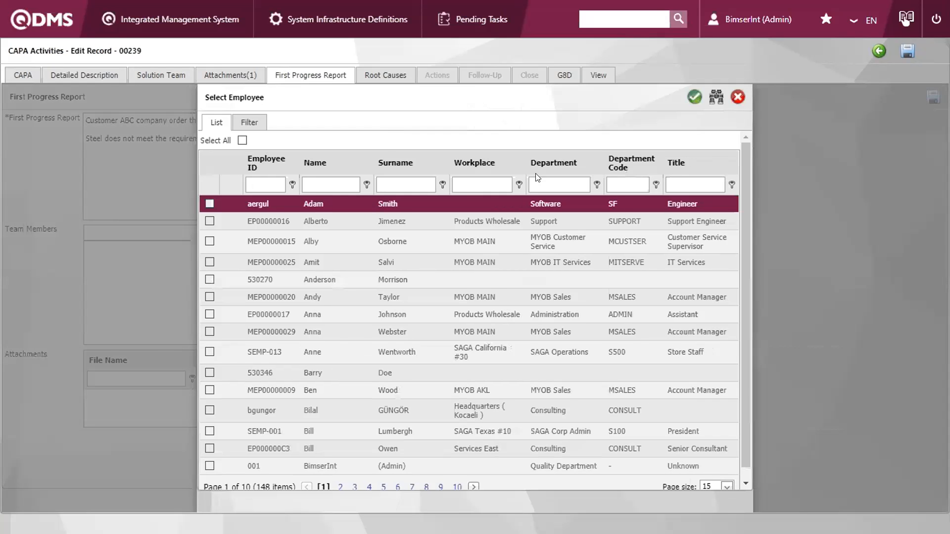
click(210, 242)
shift+click(210, 279)
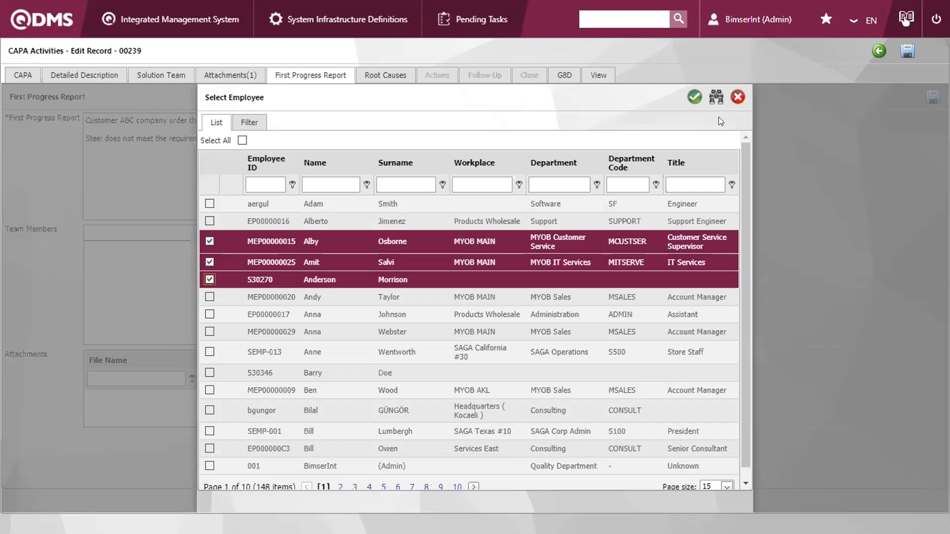
click(737, 97)
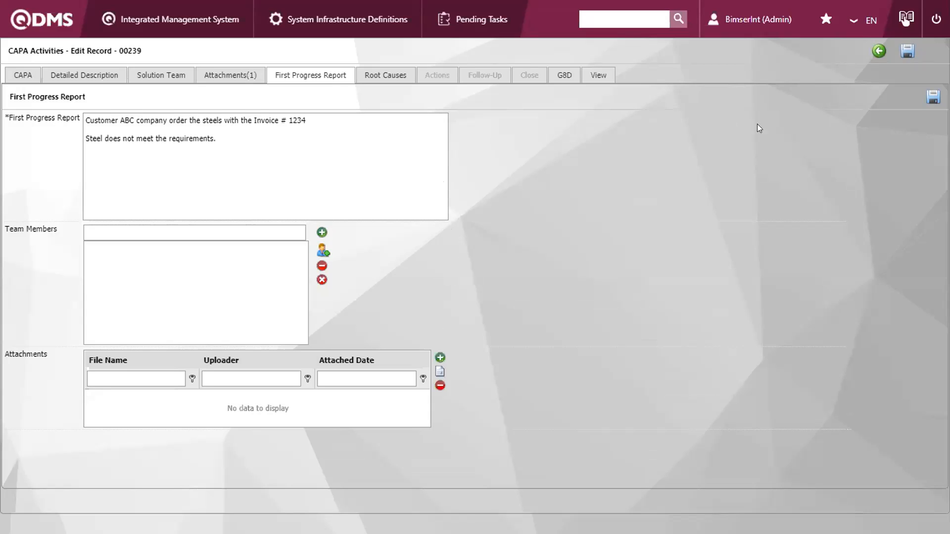
Save the progress report and record the root cause Lack of training procedures, described as "There is no training procedure in the company".
click(933, 101)
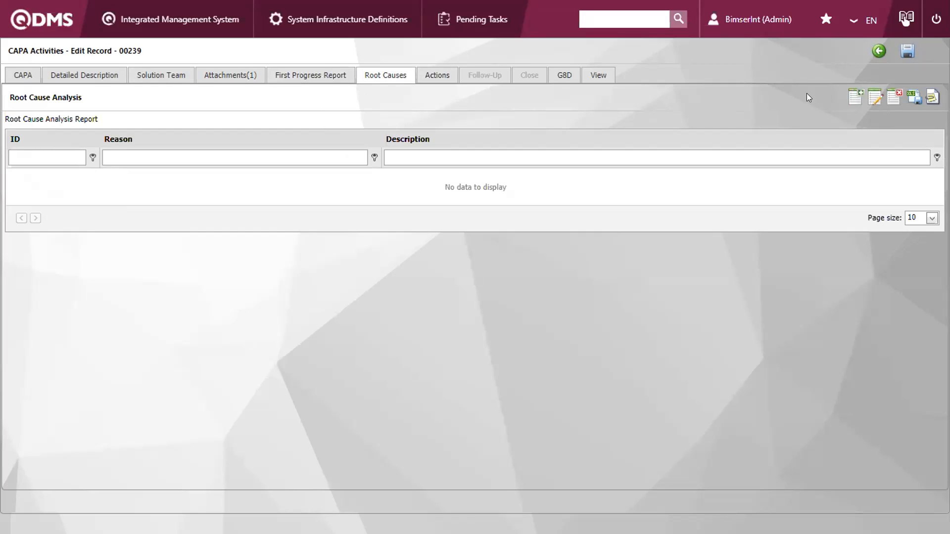
click(855, 97)
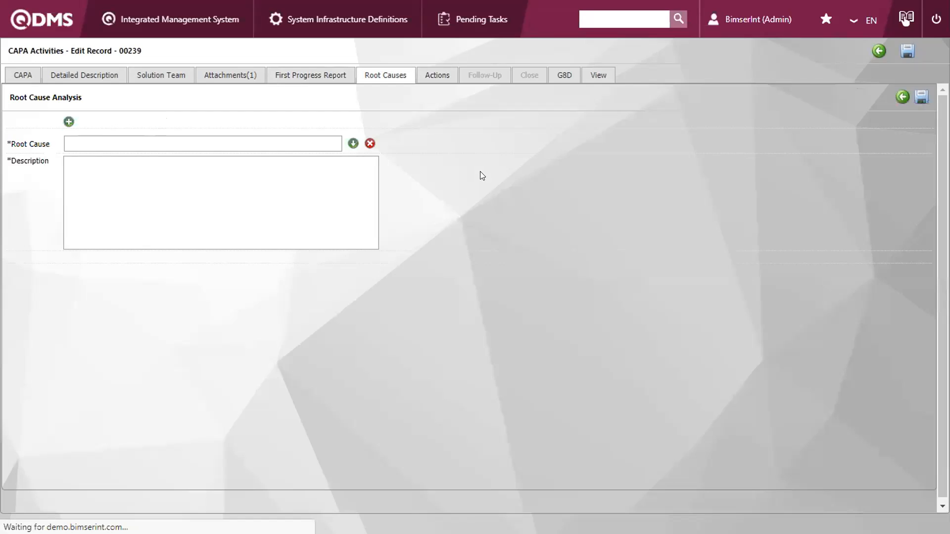
click(353, 143)
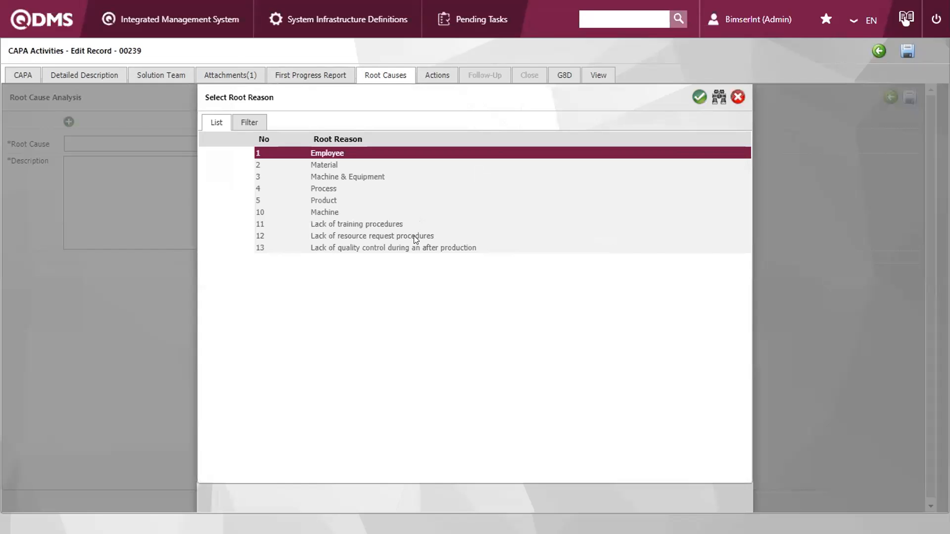
double_click(414, 225)
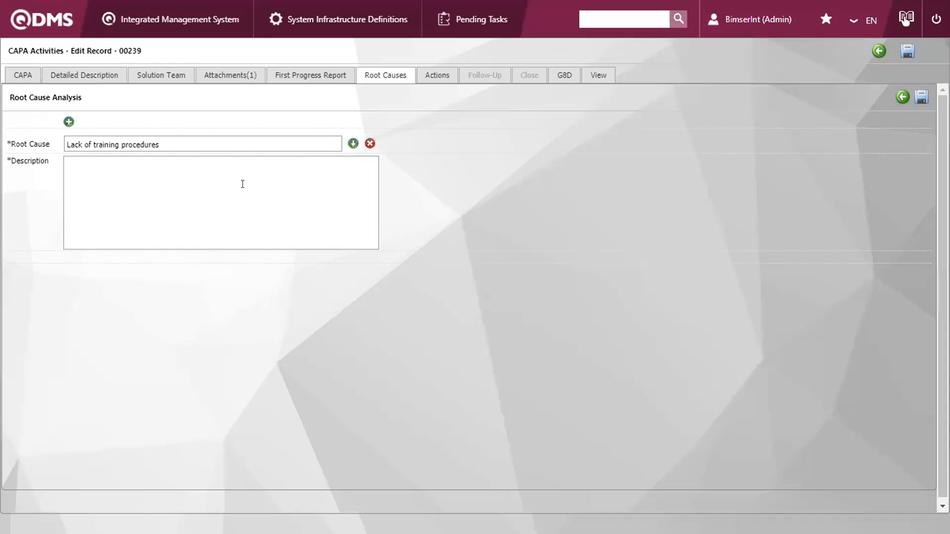
click(242, 184)
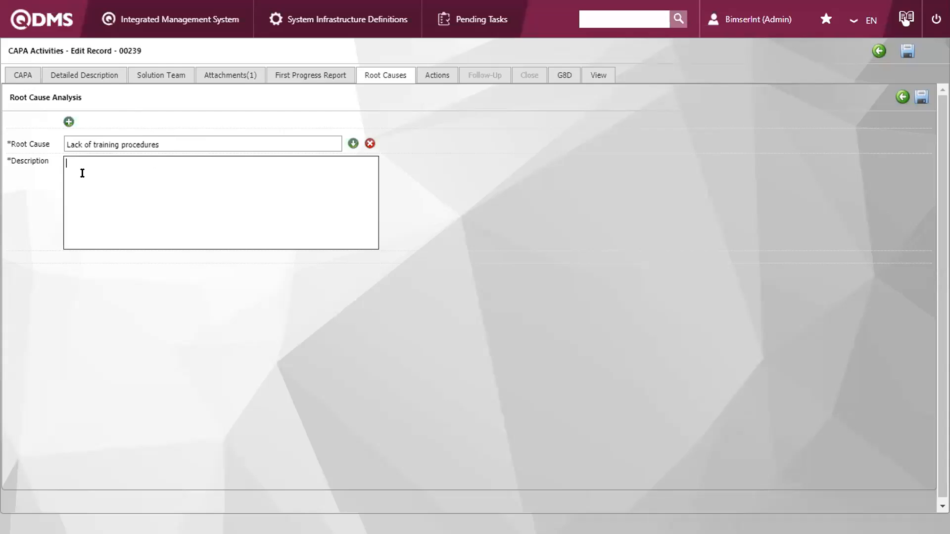
text(There is no training preocedure.in the company)
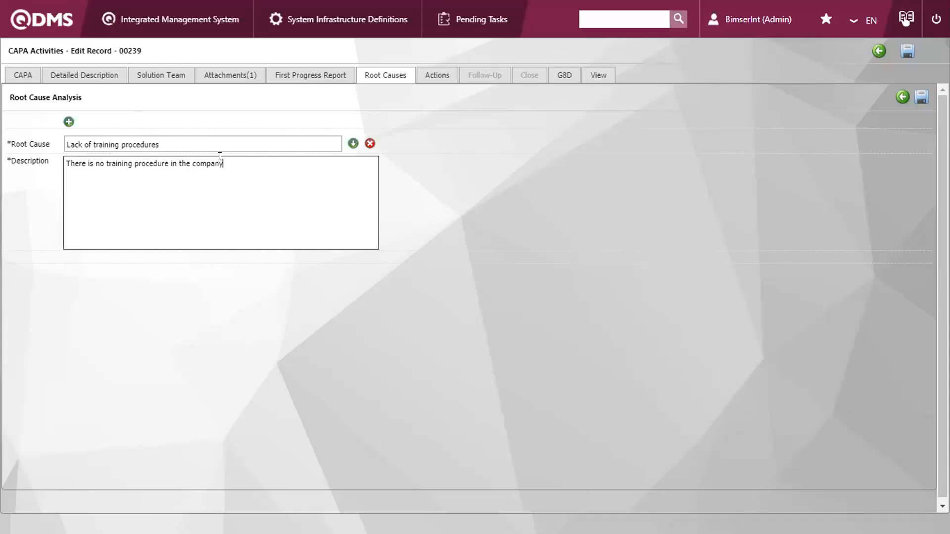
click(915, 102)
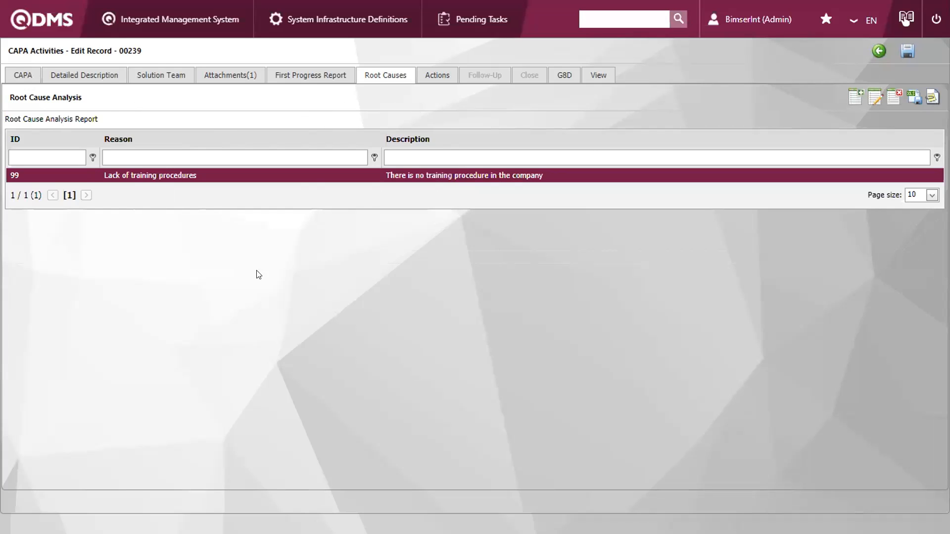
Add a corrective action "Put together the training procedure" with the admin account as performer and planned end date 11/13/2020.
click(434, 78)
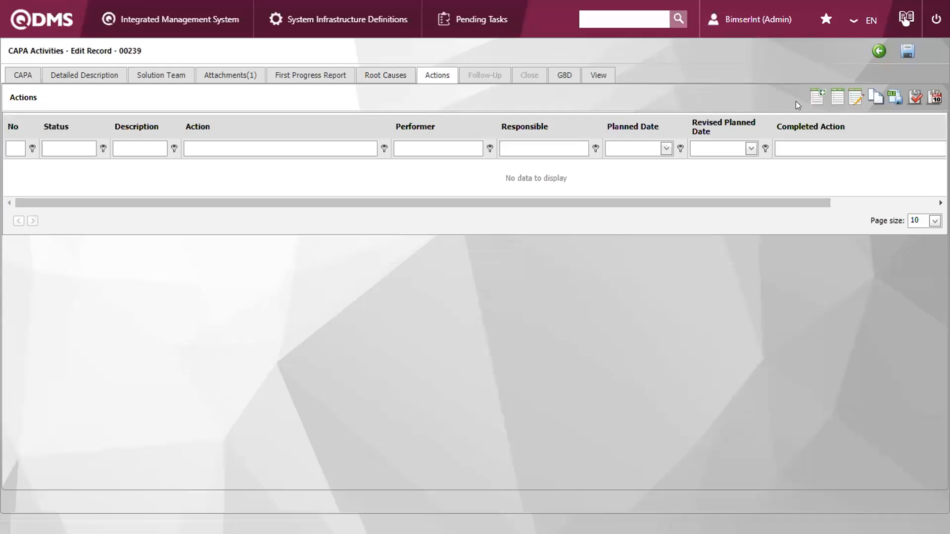
click(818, 97)
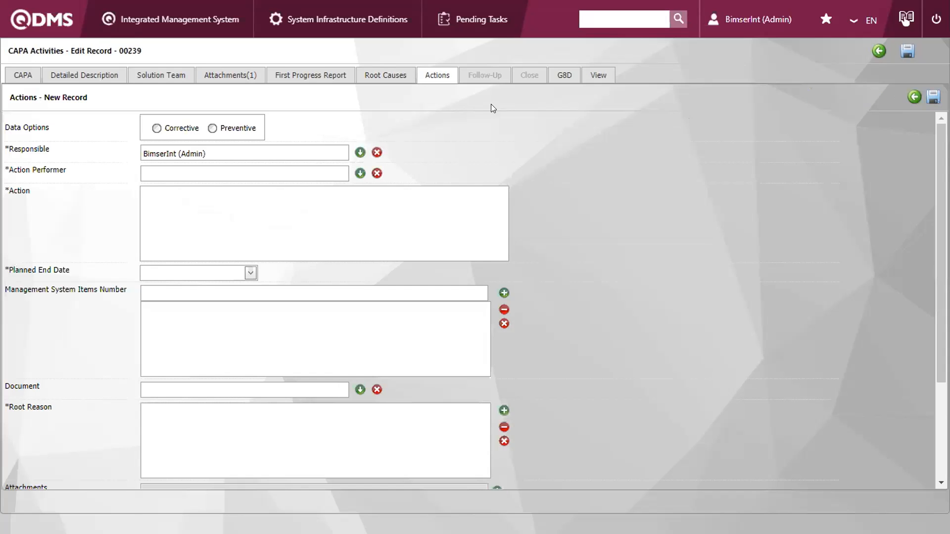
click(155, 128)
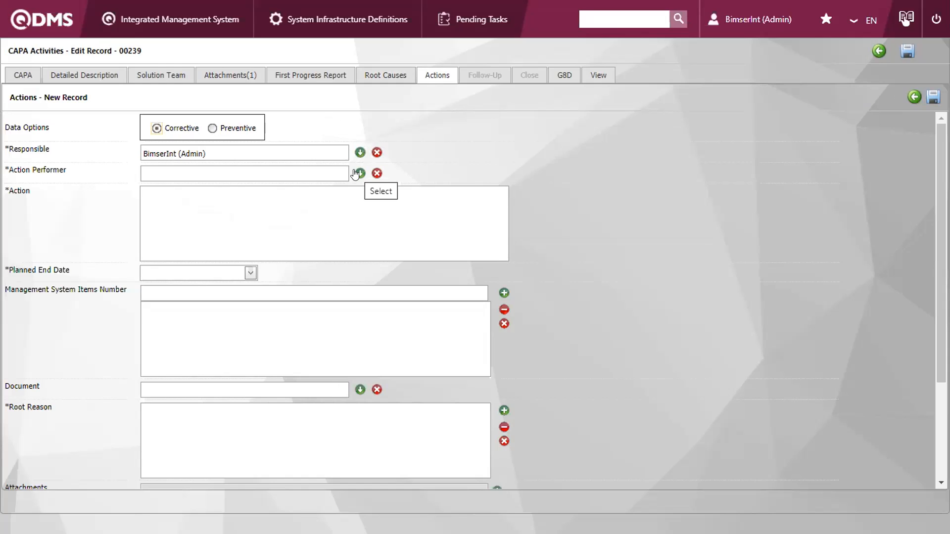
click(299, 172)
text(bimser)
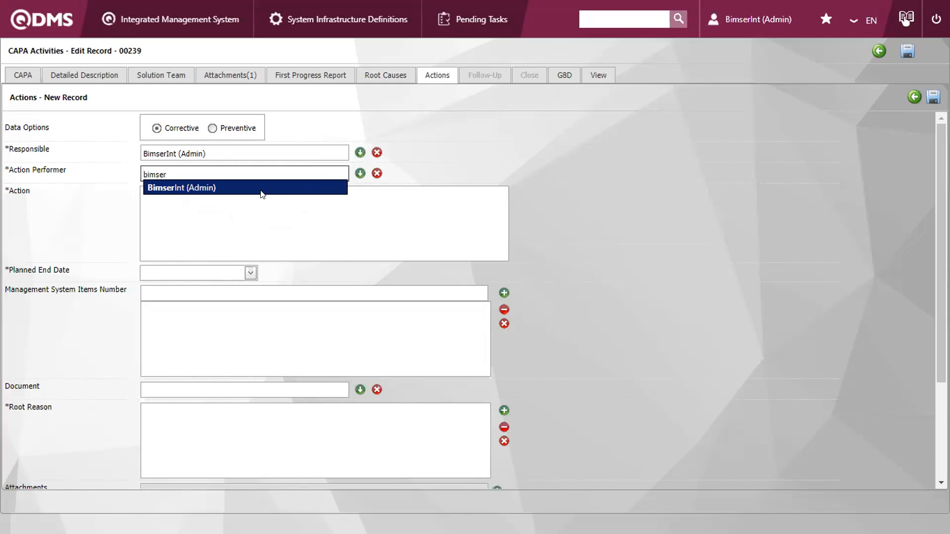
click(234, 188)
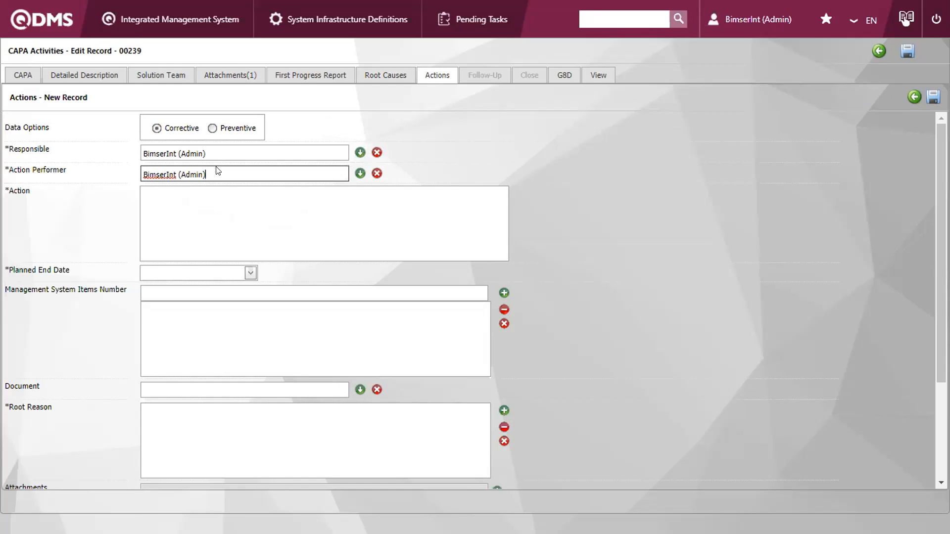
click(228, 195)
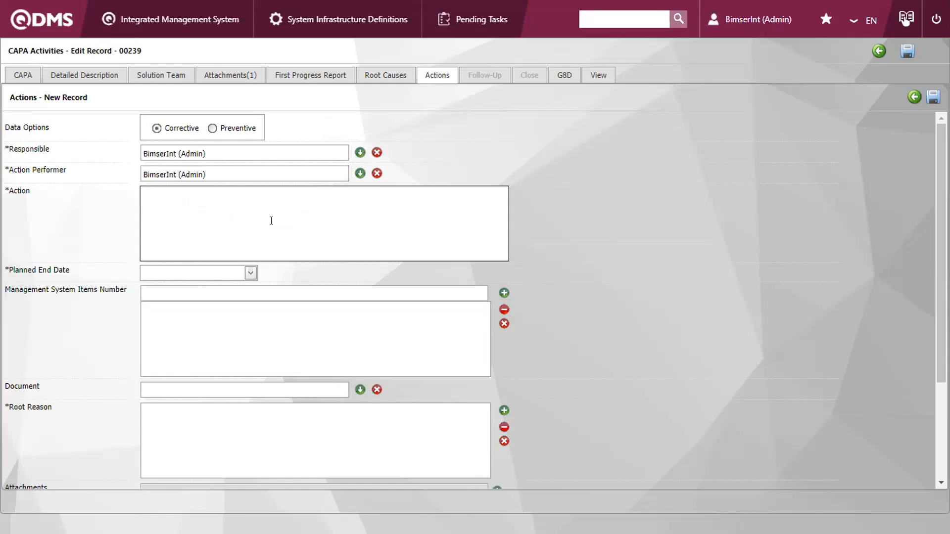
text(Put together the training procedure)
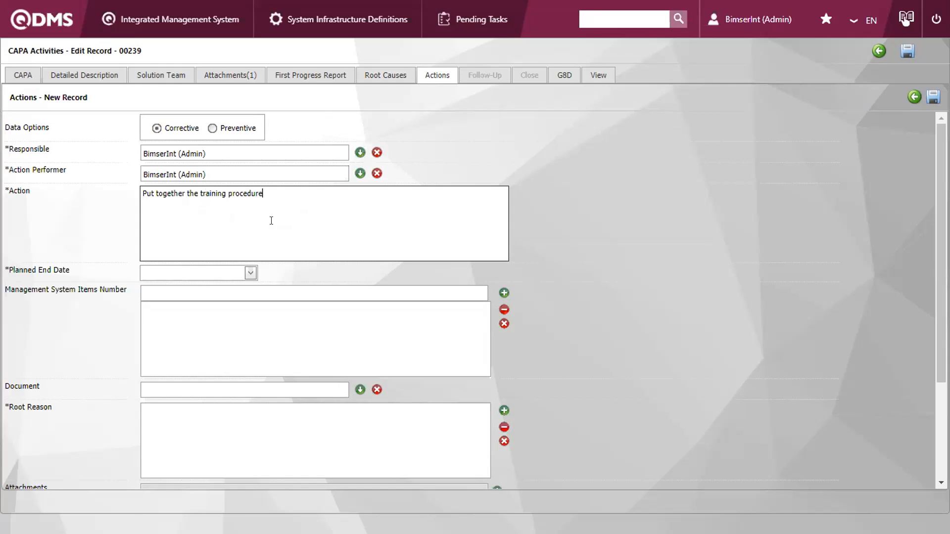
click(251, 274)
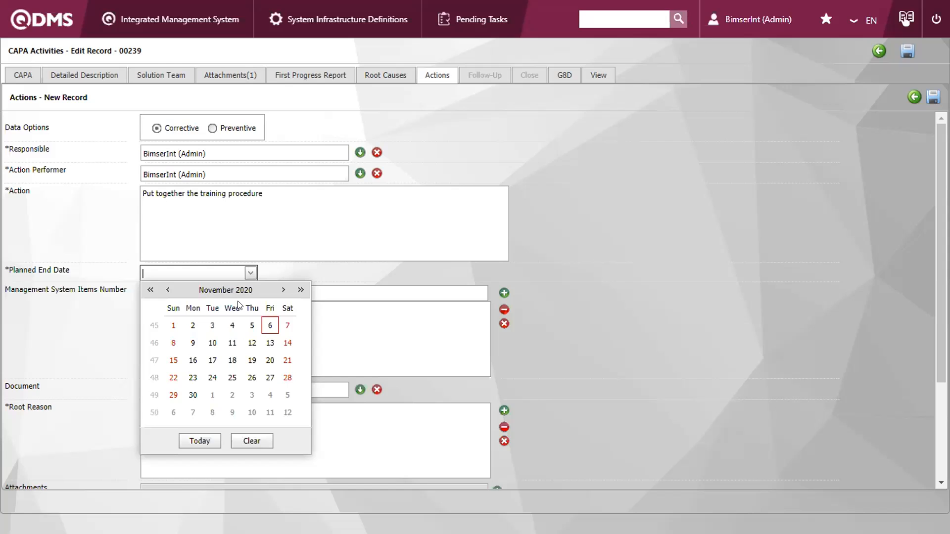
click(270, 343)
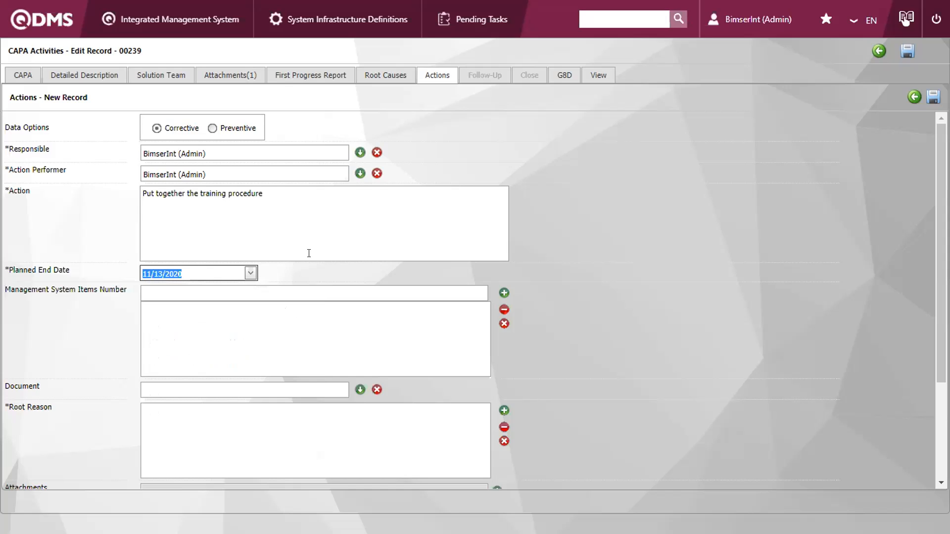
Link the Lack of training procedures root reason to the action and save the action record.
click(267, 291)
scroll(277, 250, down, 1)
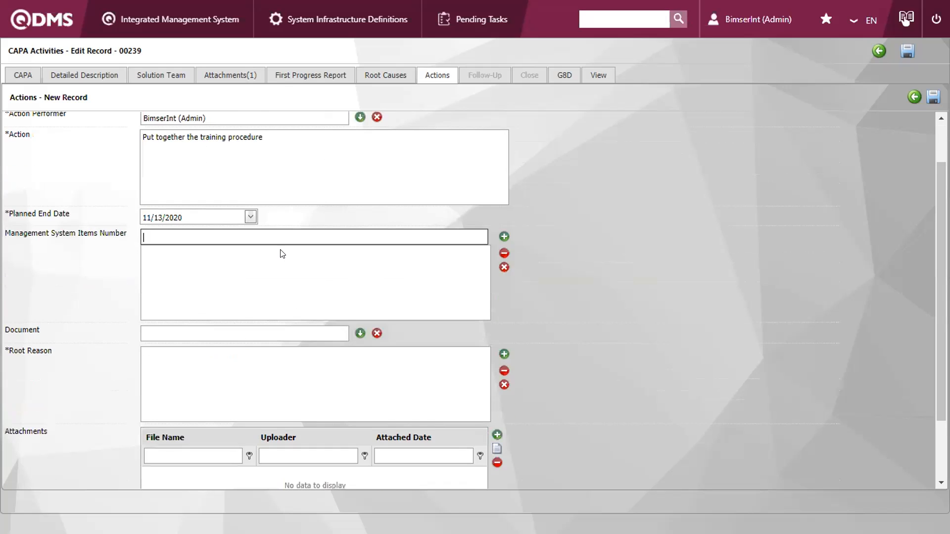
click(504, 354)
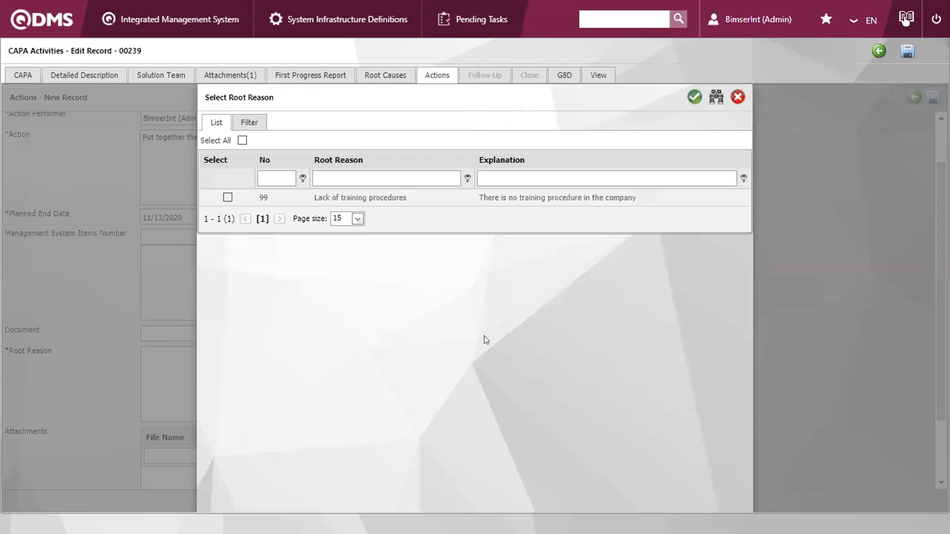
click(226, 197)
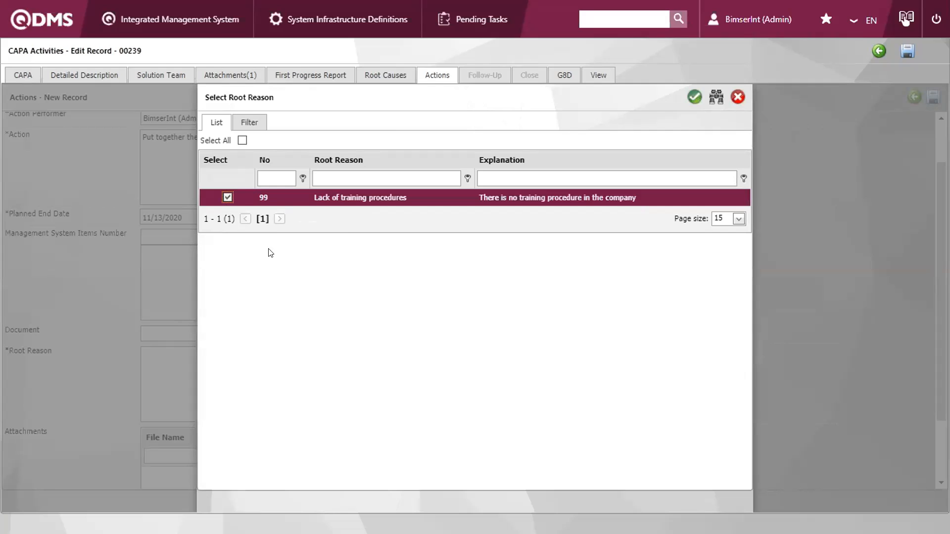
click(694, 97)
scroll(381, 349, up, 2)
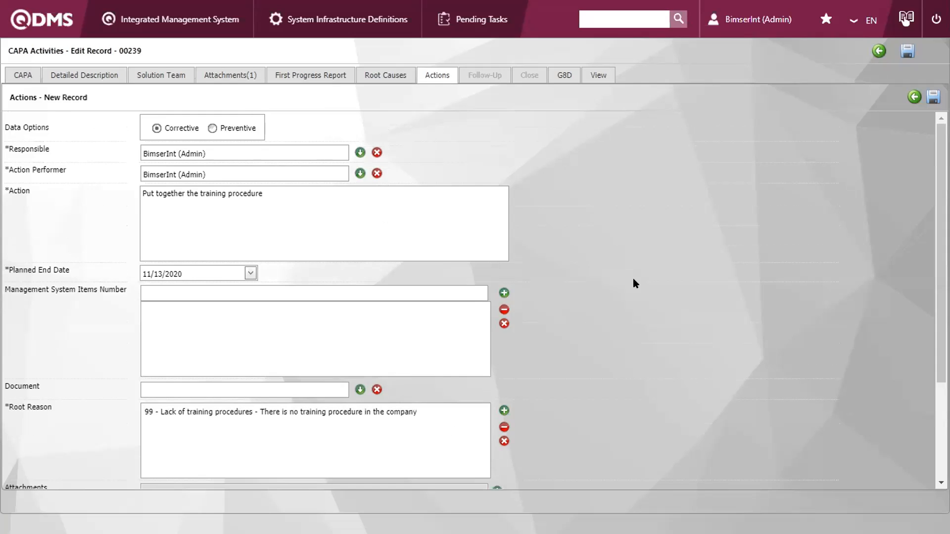
click(933, 97)
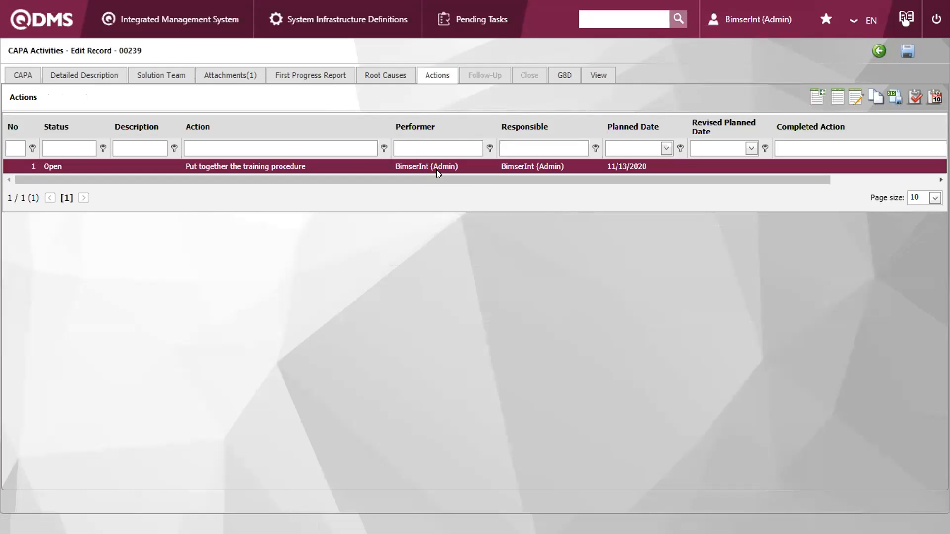
Return to the task overview and open the "Put together the training procedure" action from the list of CAPAs to perform.
click(698, 30)
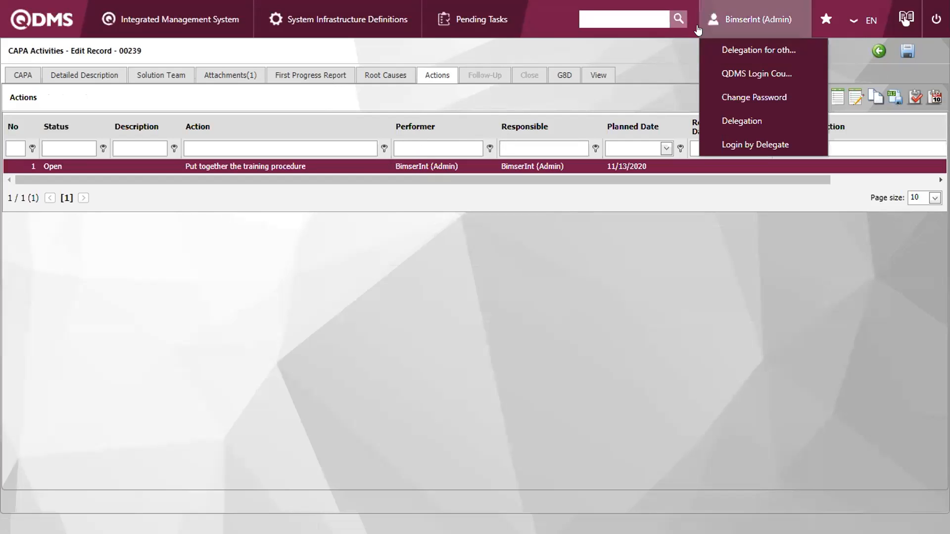
click(115, 88)
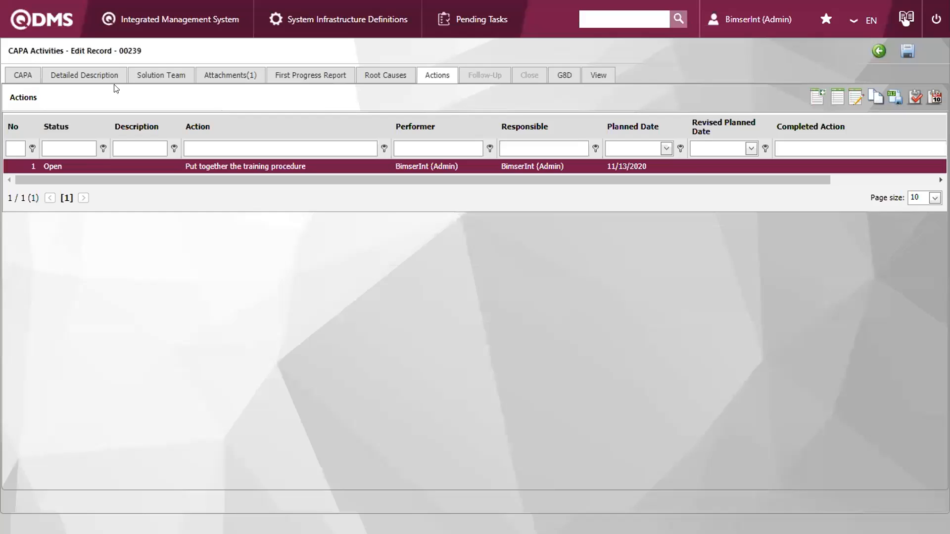
click(41, 26)
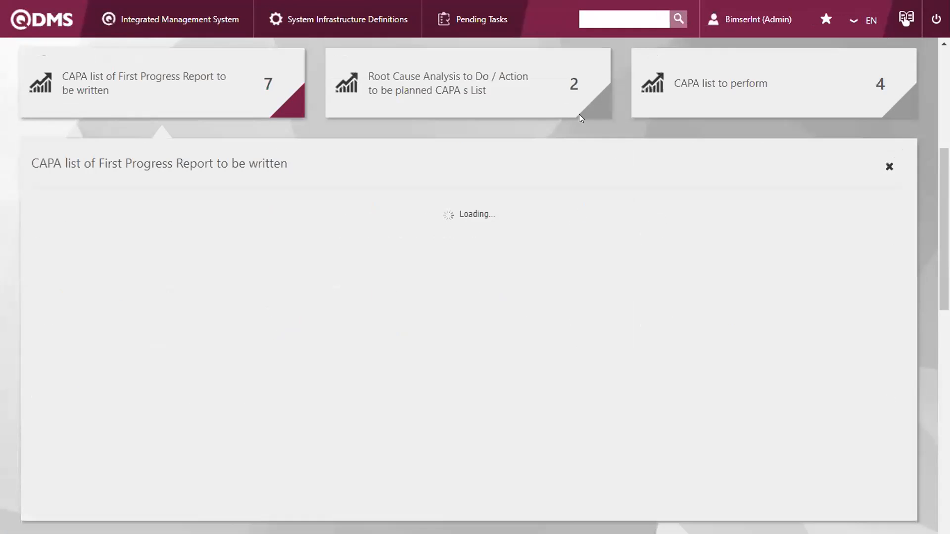
click(242, 89)
scroll(467, 119, up, 6)
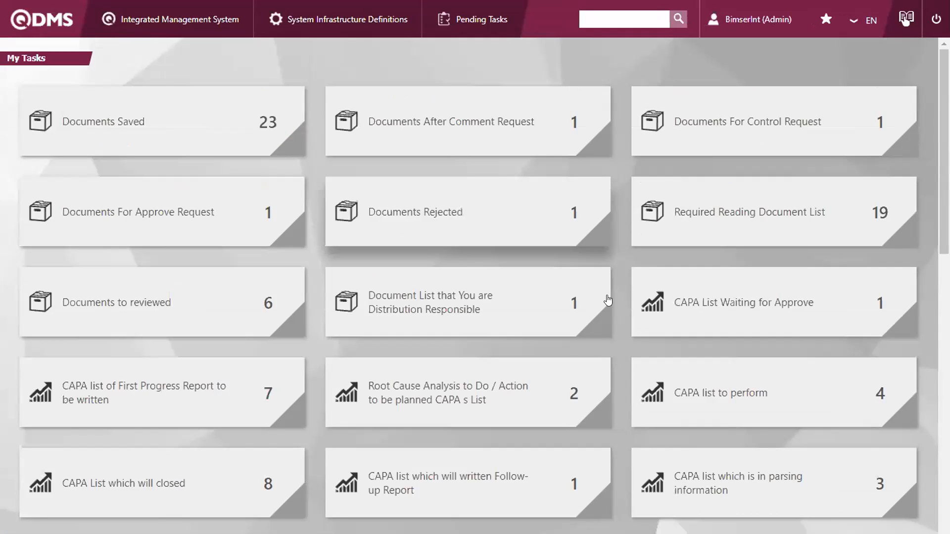
scroll(619, 306, down, 2)
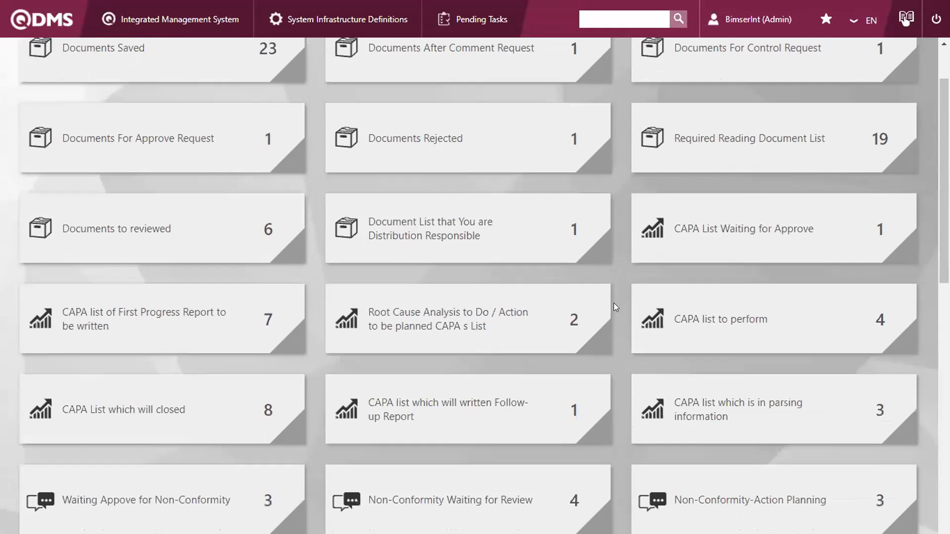
click(705, 313)
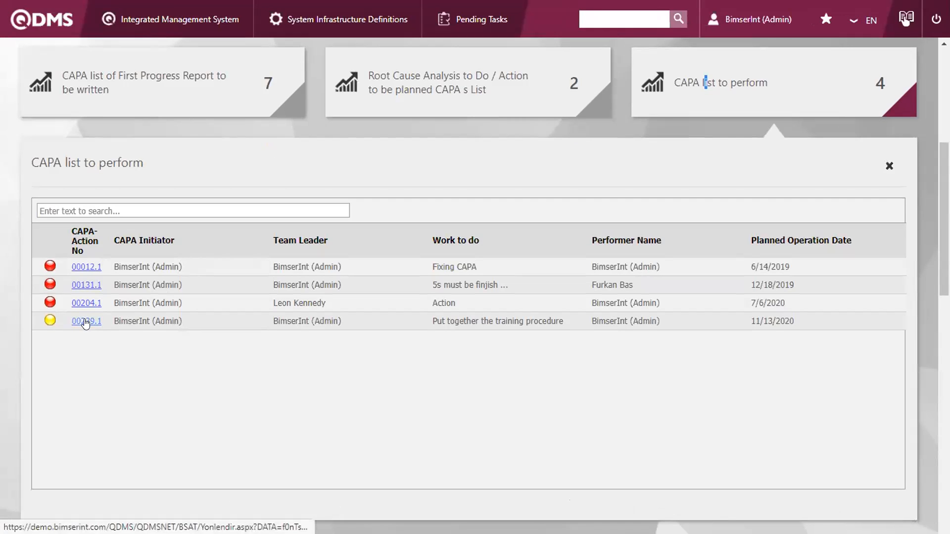
click(89, 322)
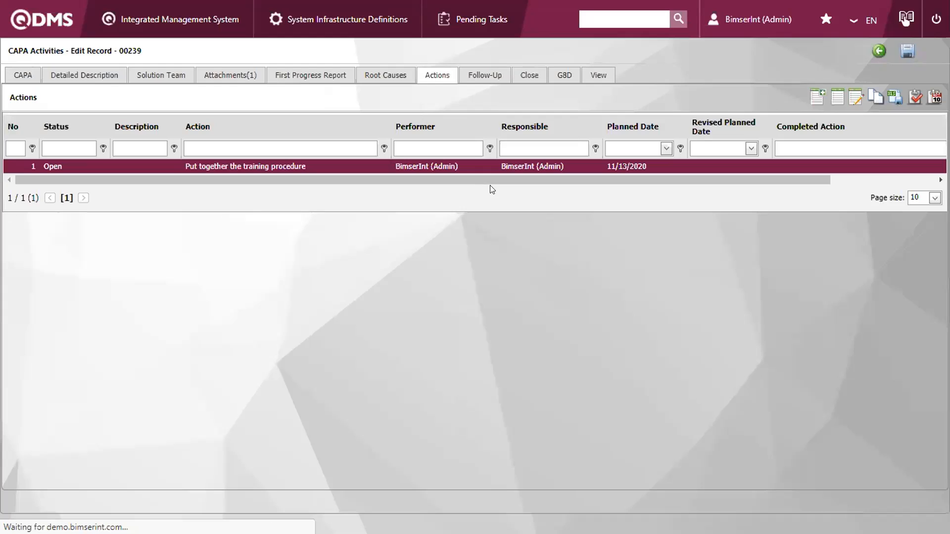
Review the training procedure action's full record, then go back to the CAPA's list of actions.
drag(495, 174, 463, 180)
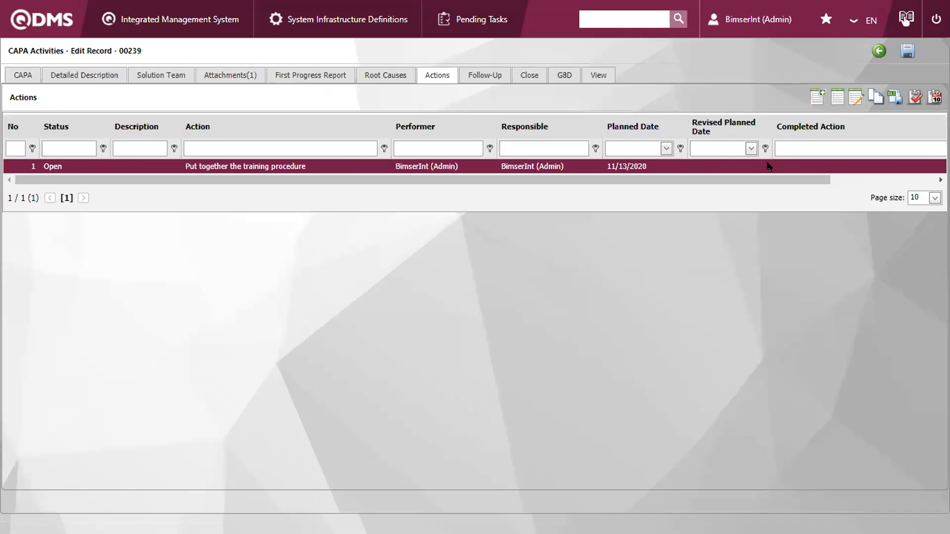
click(833, 101)
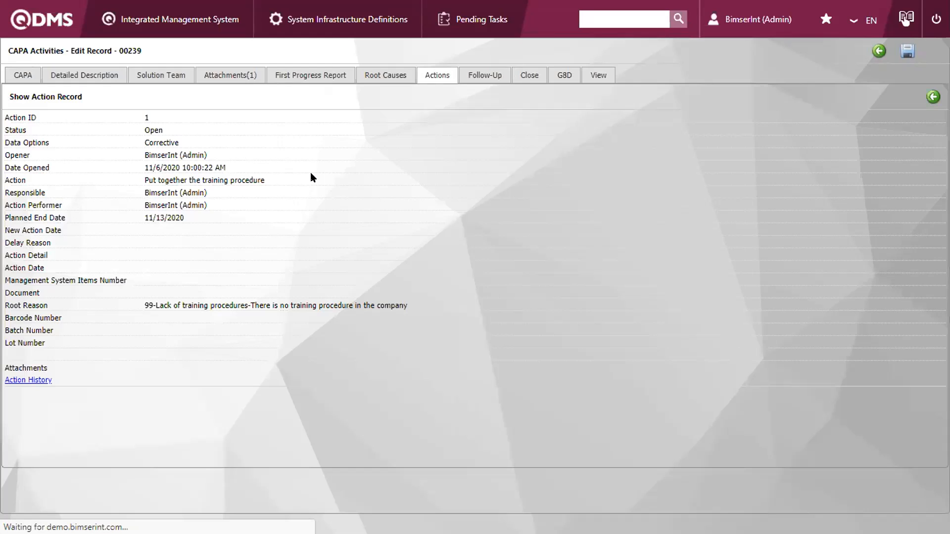
drag(153, 180, 254, 179)
click(290, 183)
click(933, 97)
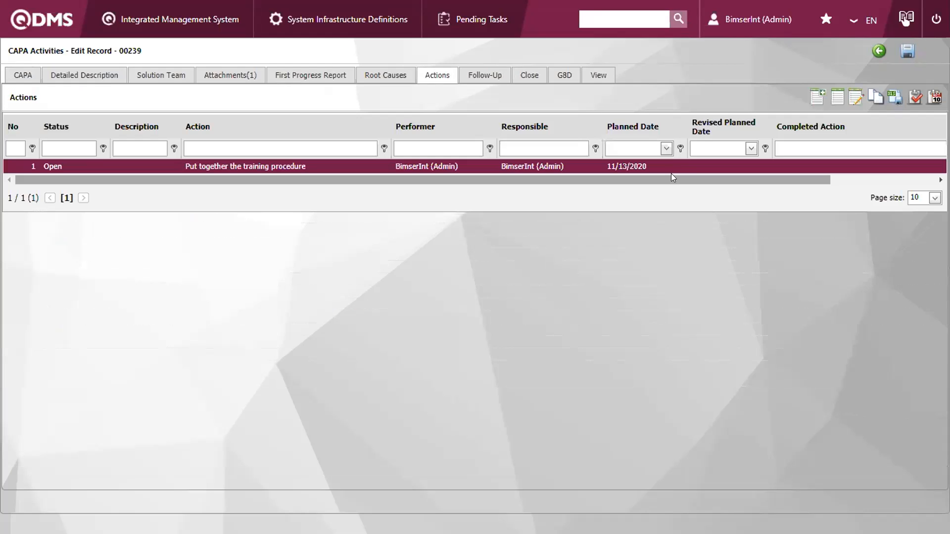
Start performing the training procedure action and enter the action detail "The training procedure is ready.".
click(912, 99)
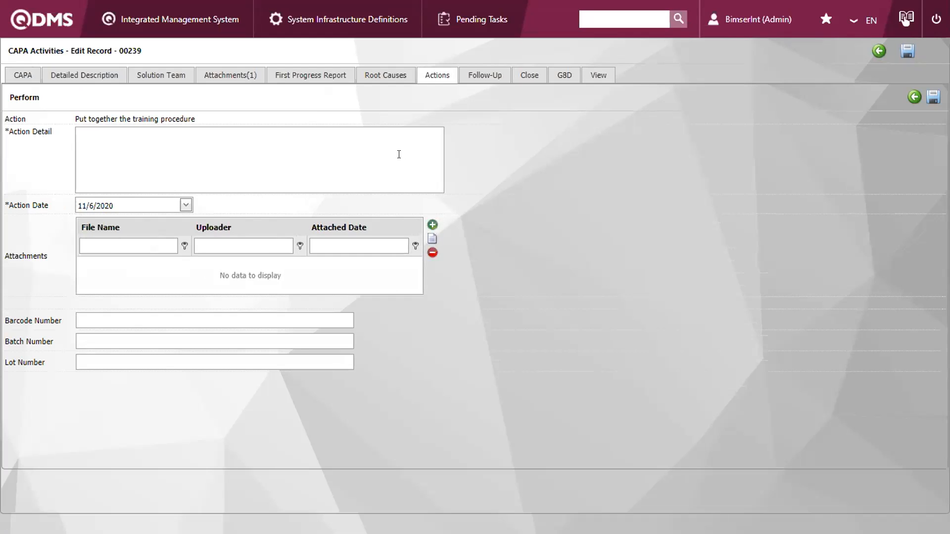
click(399, 155)
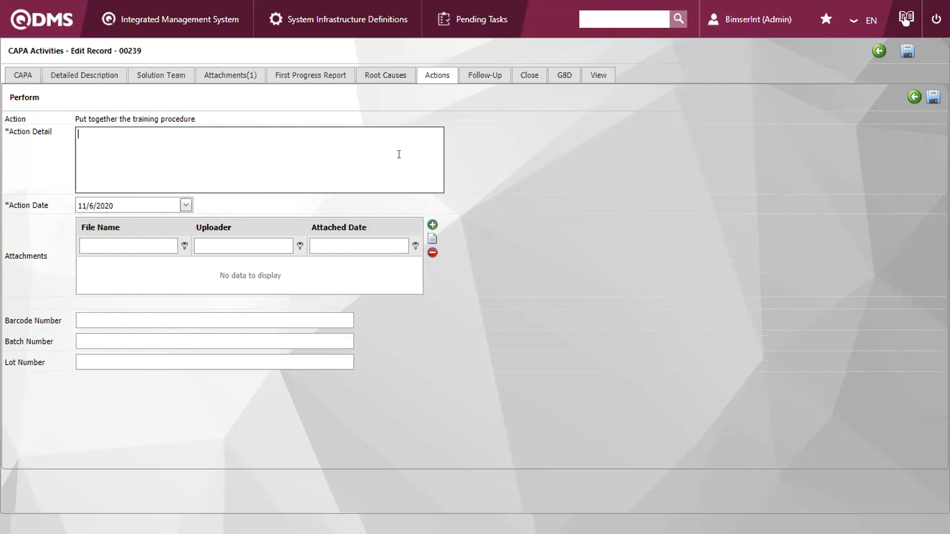
text(The training procedure is ready.)
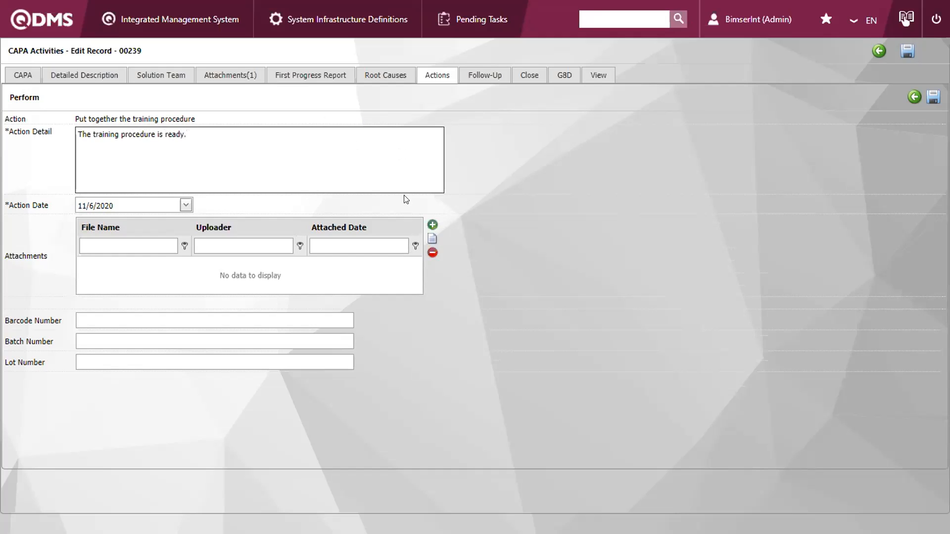
Attach the New_Training_Procedure document from Downloads, save the performed action and dismiss the approval notice.
click(433, 225)
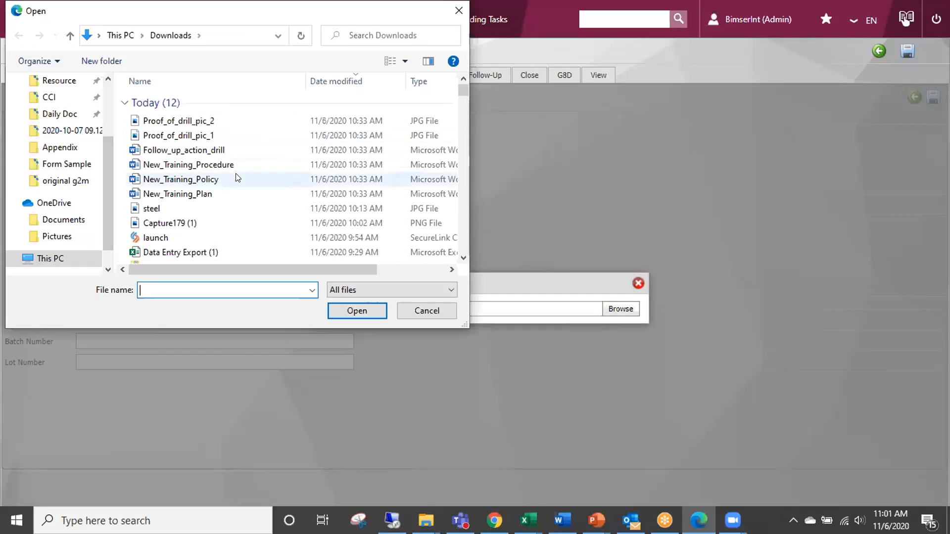
click(236, 167)
click(349, 305)
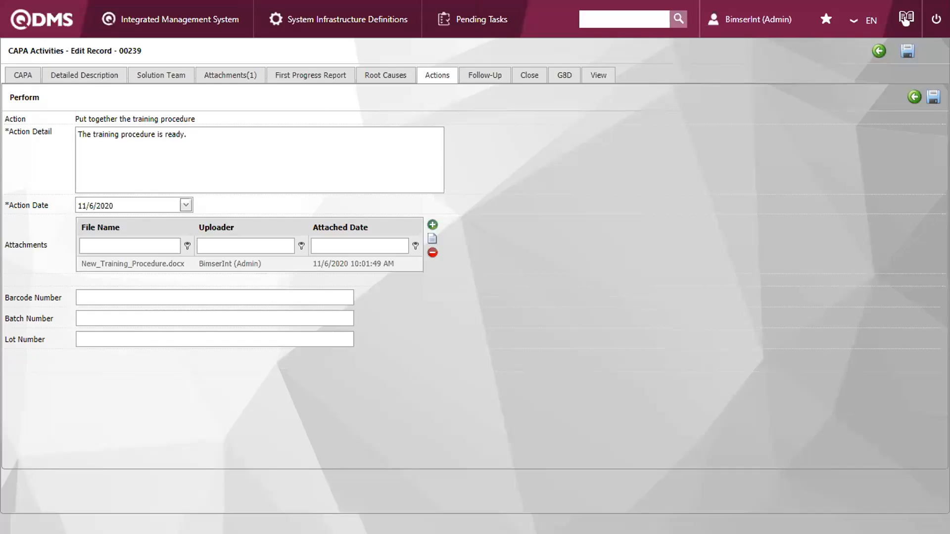
click(933, 99)
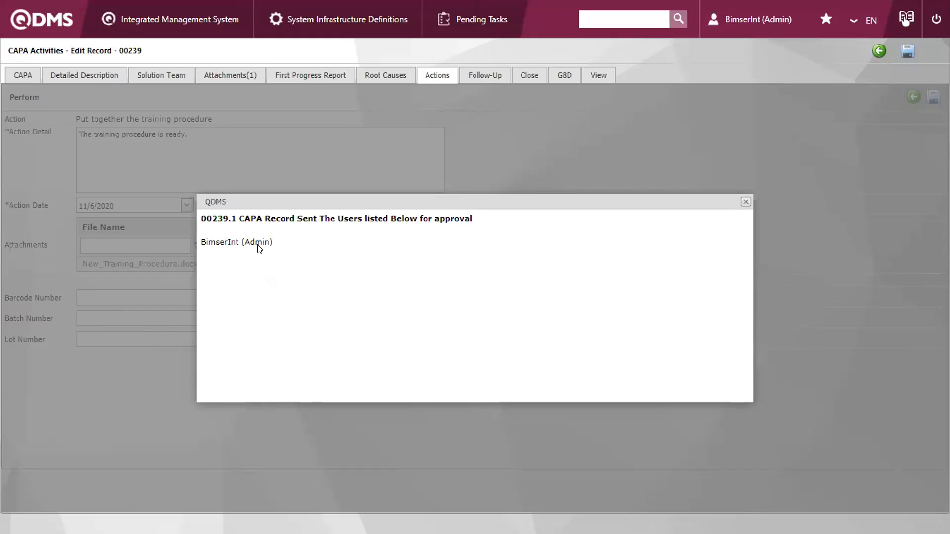
click(746, 203)
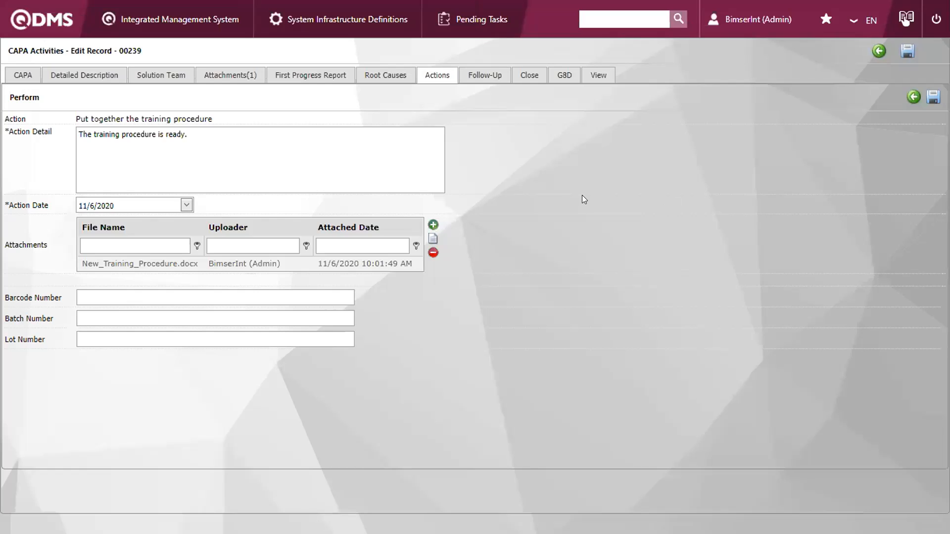
Return to the task overview and examine the pending lists for non-conformities and CAPAs waiting for approval.
click(55, 28)
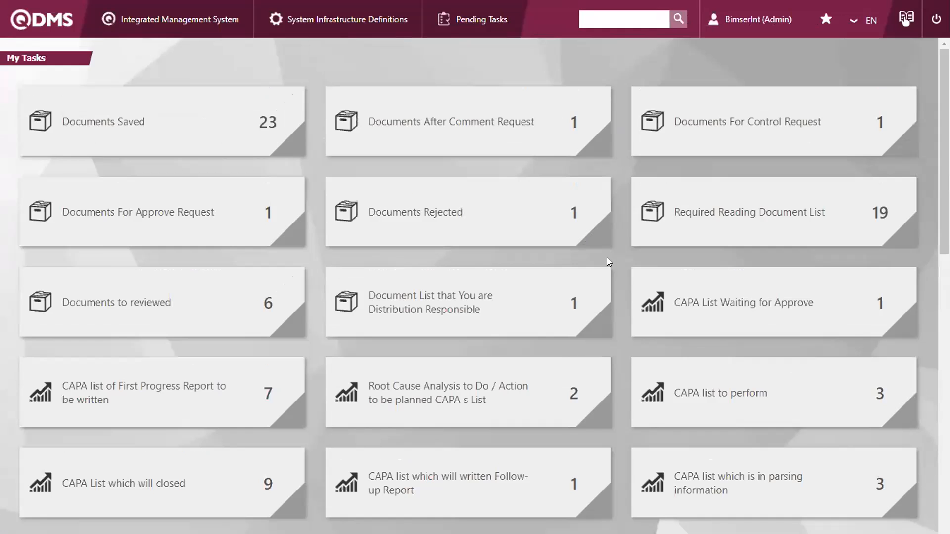
scroll(611, 260, down, 2)
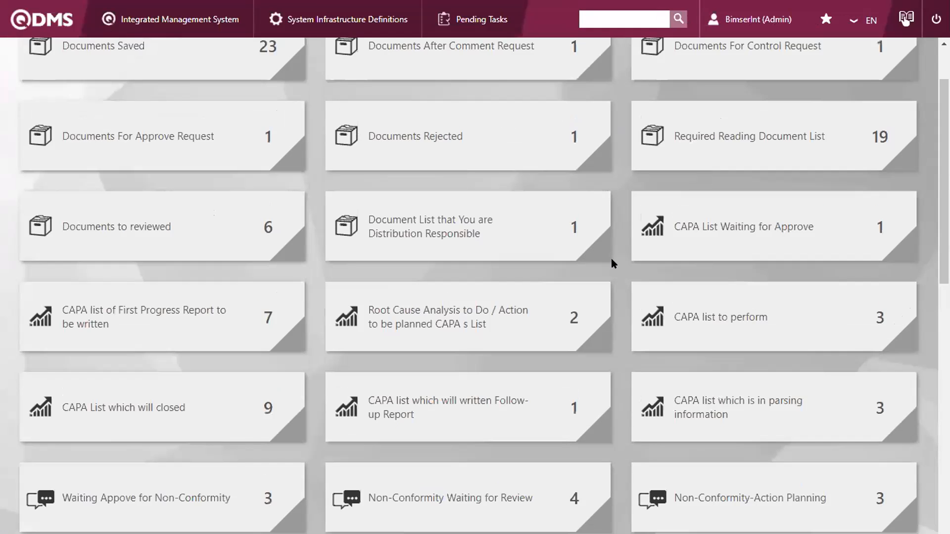
scroll(610, 260, down, 2)
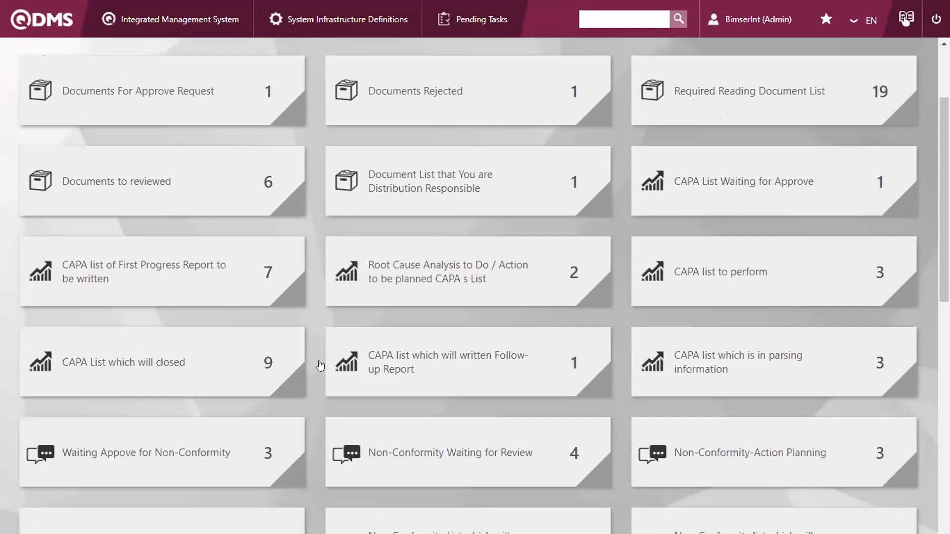
click(217, 422)
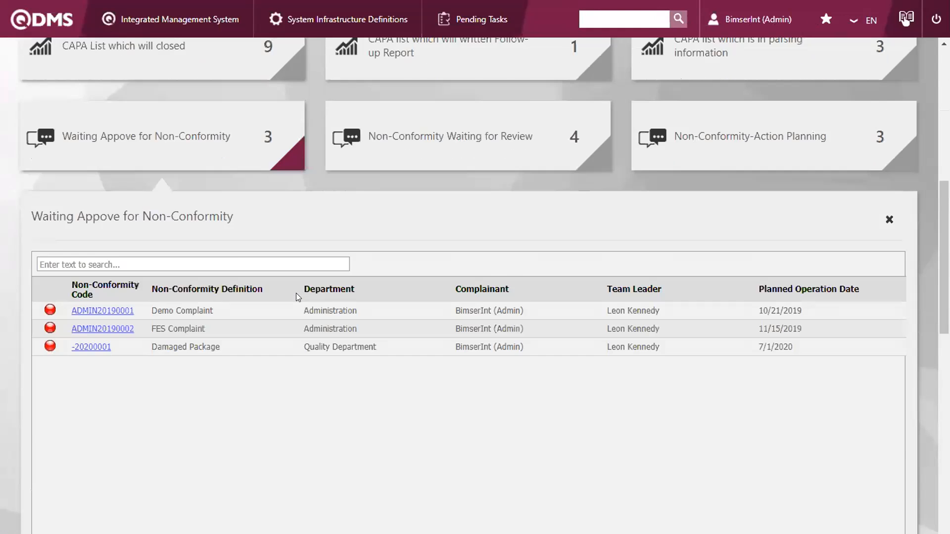
scroll(203, 313, up, 2)
click(238, 249)
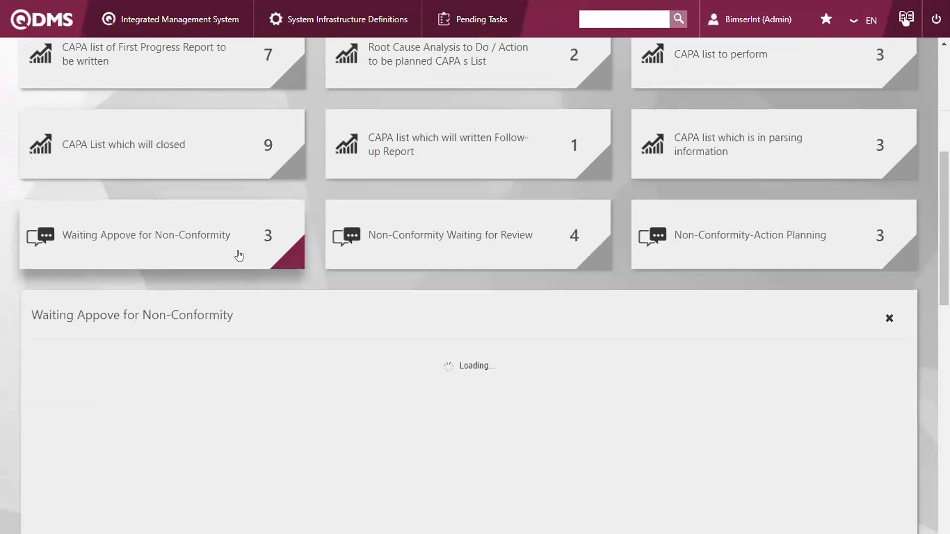
scroll(323, 327, up, 7)
scroll(317, 287, down, 4)
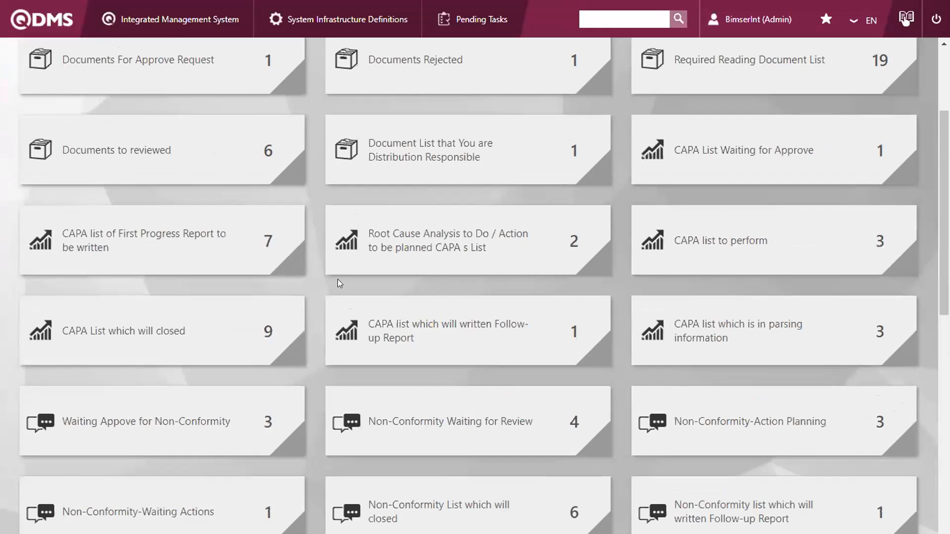
click(711, 166)
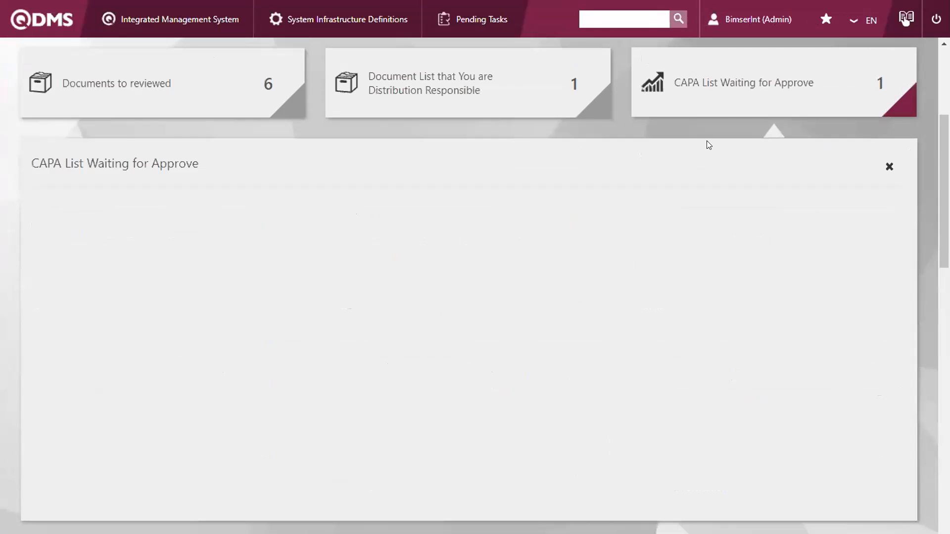
click(688, 107)
scroll(676, 205, up, 6)
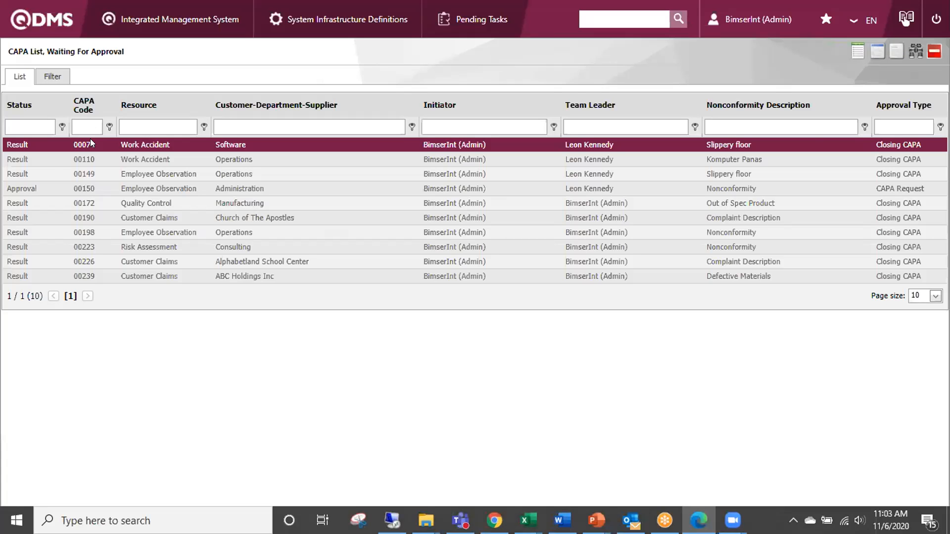
Select the ABC Holdings Inc Defective Materials CAPA in the list waiting for approval and open its follow-up section.
click(237, 277)
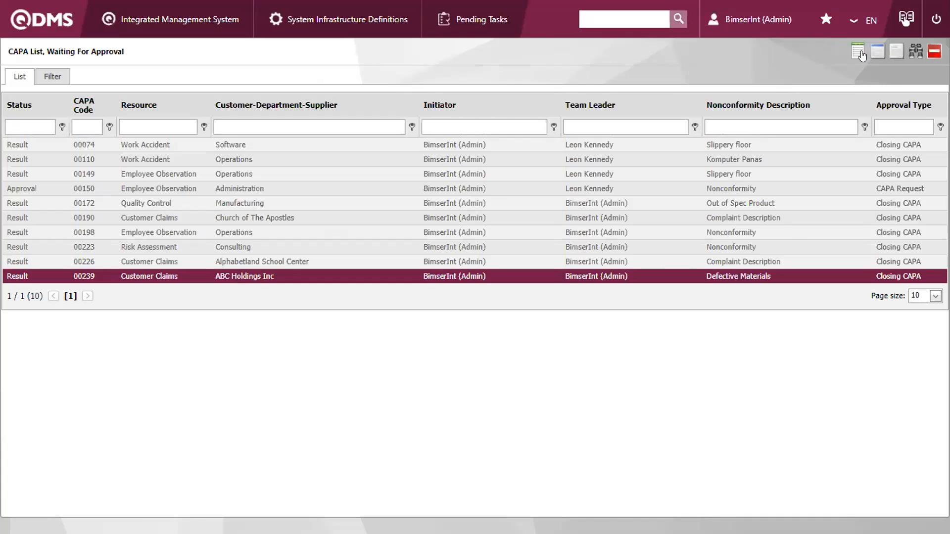
click(890, 55)
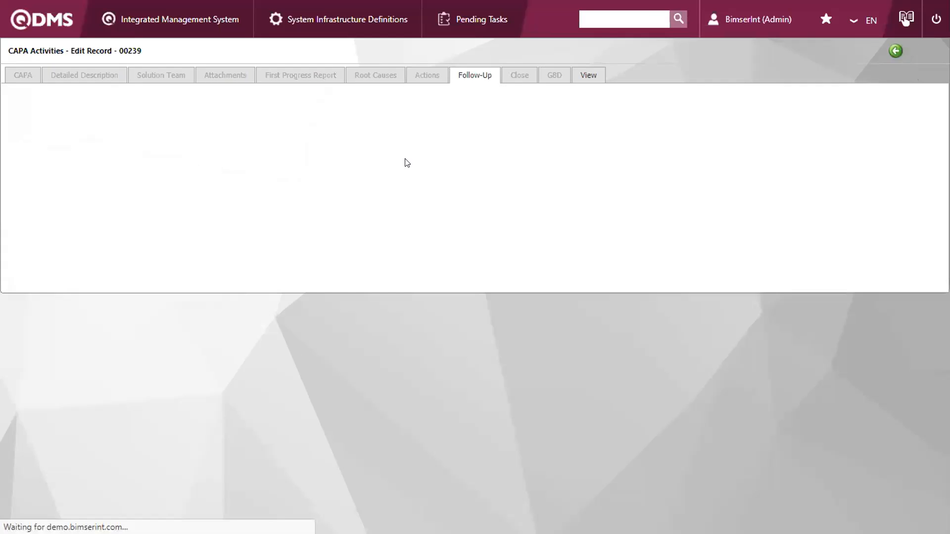
click(476, 75)
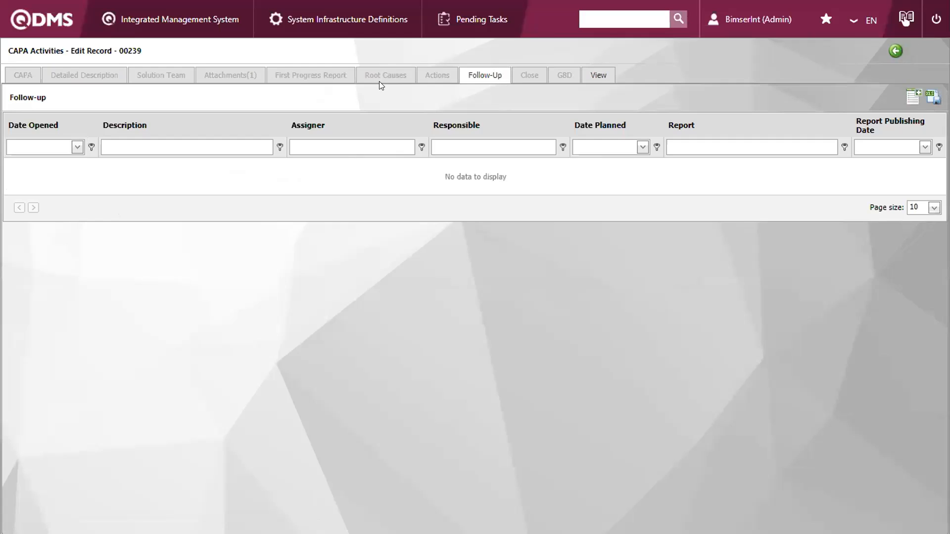
drag(126, 52, 144, 50)
click(143, 50)
Start a new follow-up record for the CAPA and choose BimserInt (Admin) as the responsible employee.
click(910, 97)
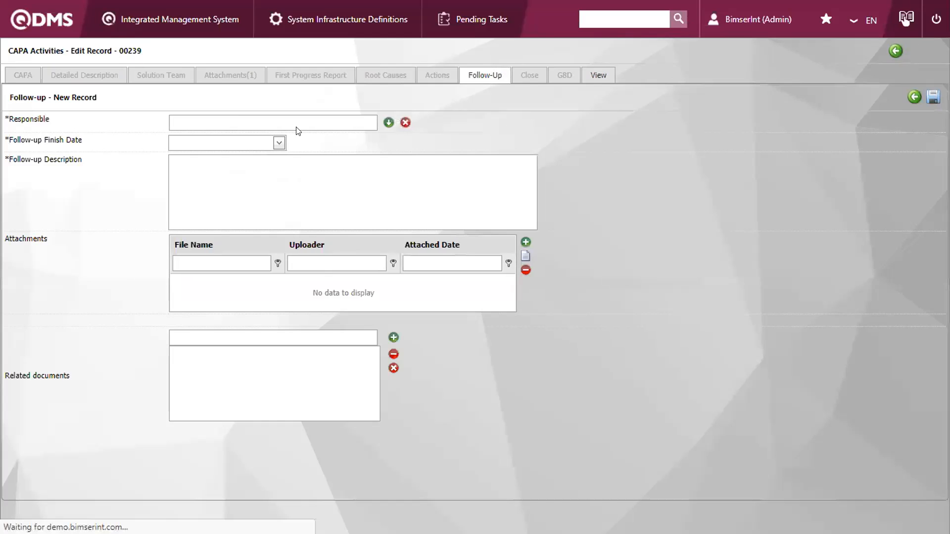
click(389, 123)
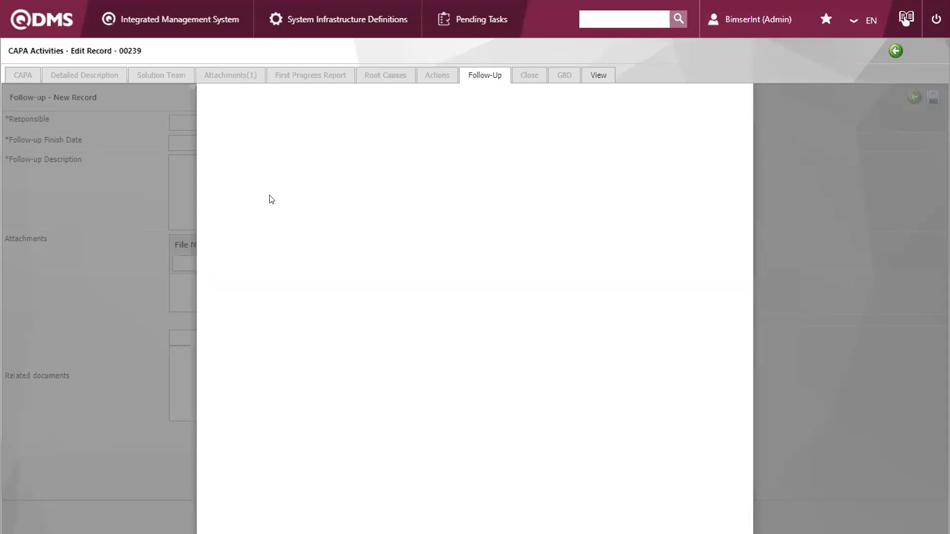
click(305, 166)
text(bimserint)
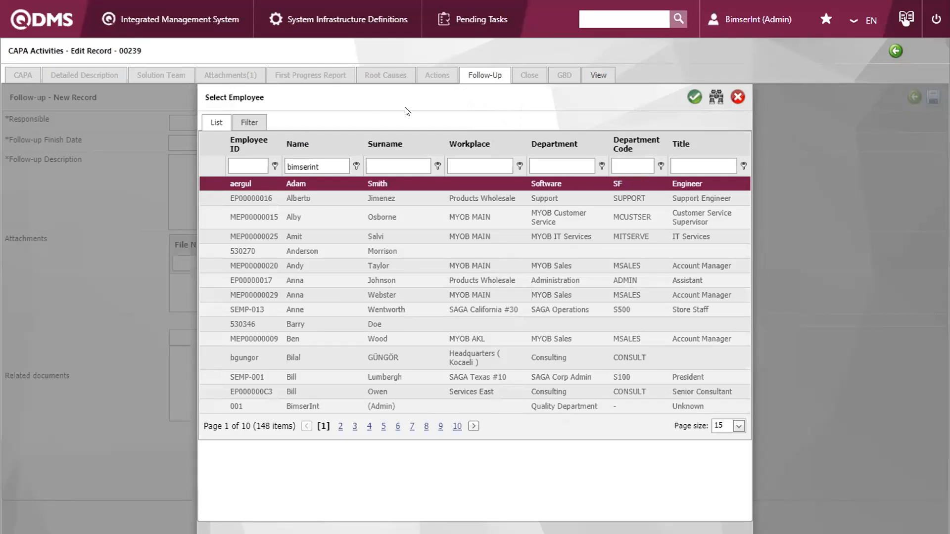
double_click(346, 185)
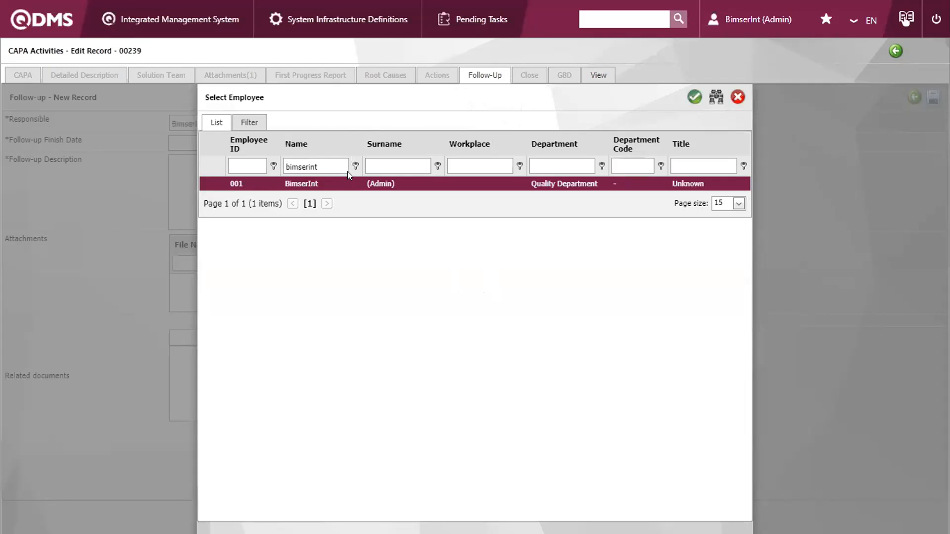
Set the follow-up finish date to 2/6/2021.
click(278, 145)
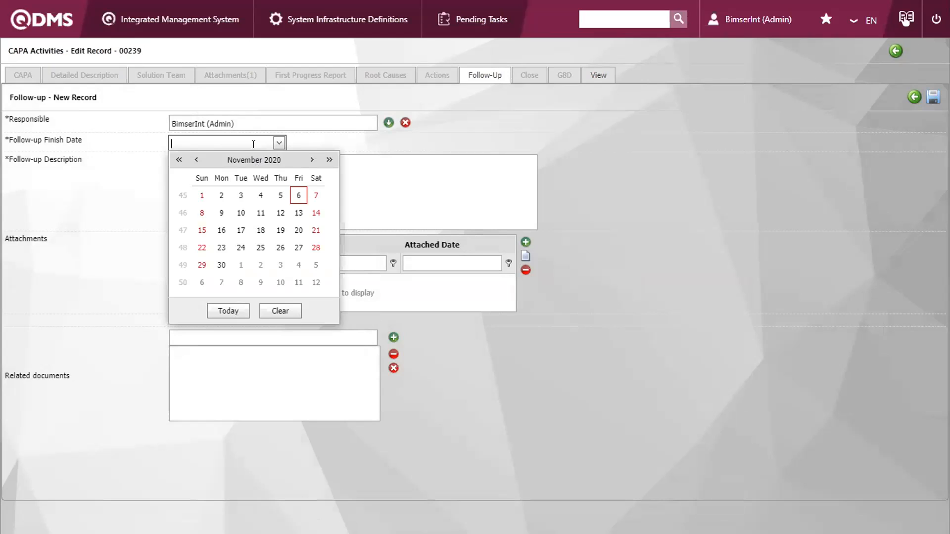
click(298, 195)
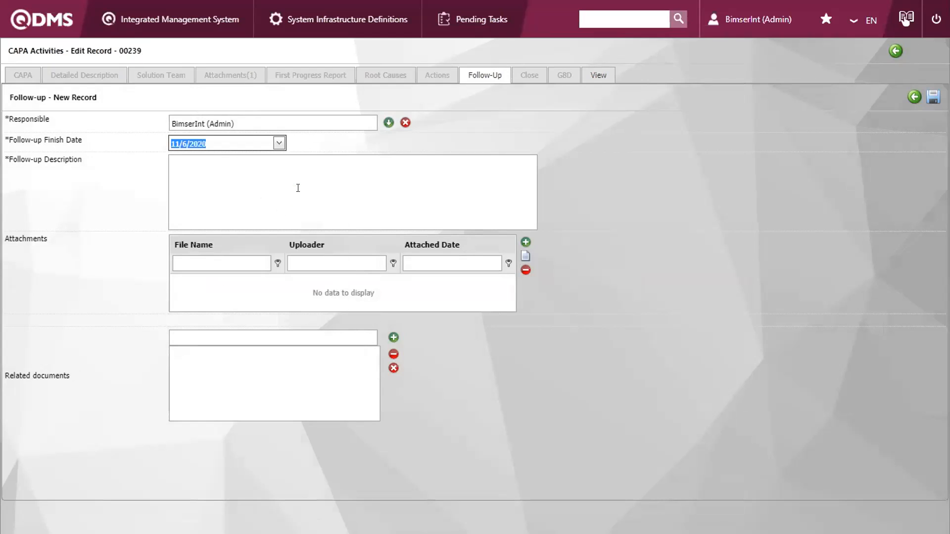
click(208, 140)
key(BackSpace)
text(1)
double_click(176, 142)
text(2)
Enter the follow-up description "Drill is required and make sure this NC will not happen again in coming 3 months" and save the record.
click(238, 174)
text(Dr)
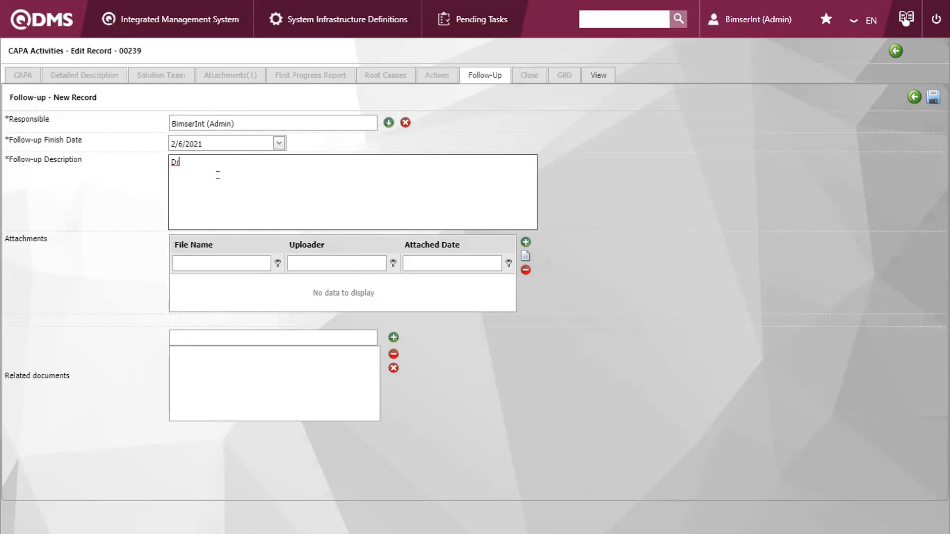
text(ill is requrired and make sure )
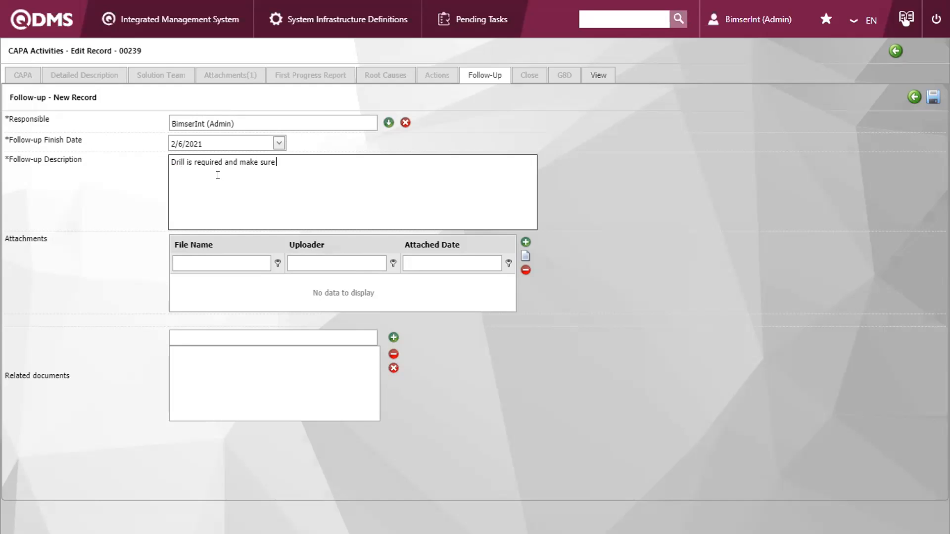
text(this NC will not happen again in)
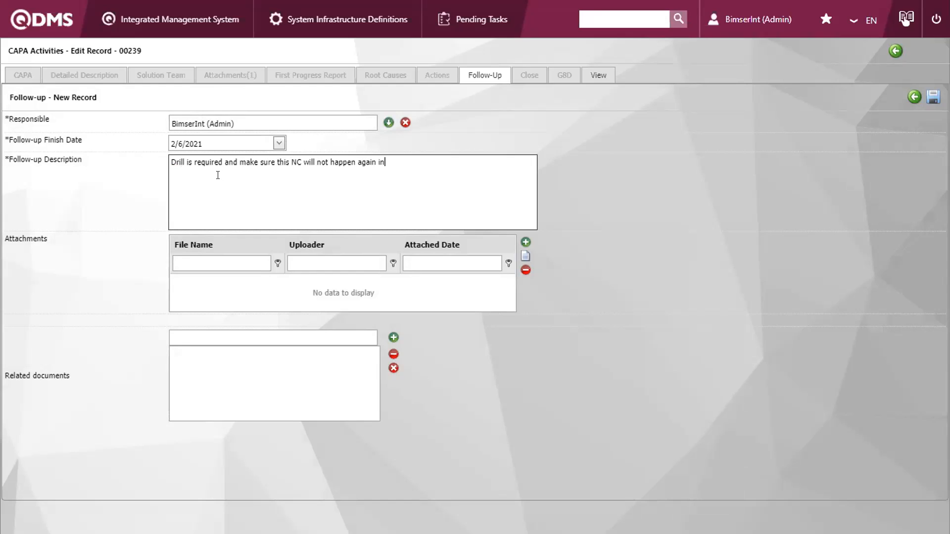
text( coming 3 months)
click(931, 99)
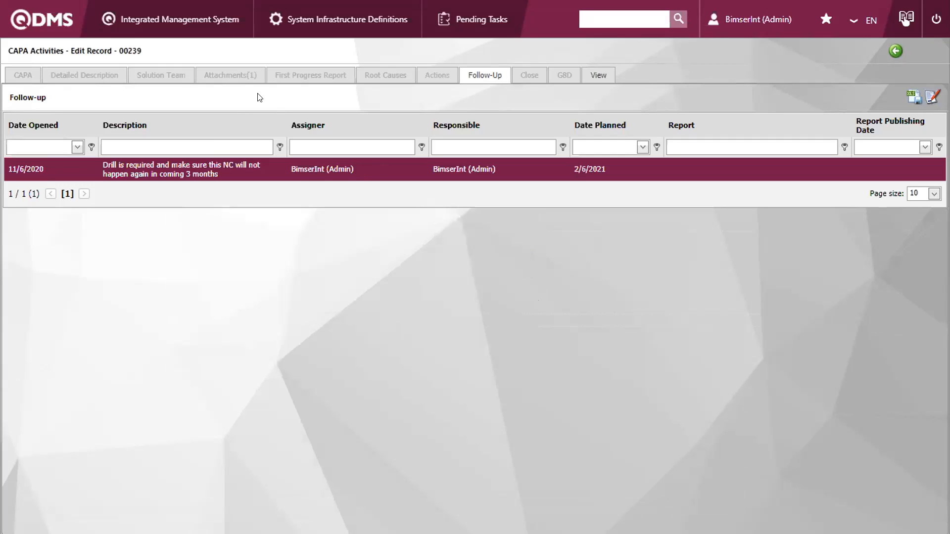
Return to the task overview, open the drill follow-up from the CAPAs awaiting a follow-up report, and show its follow-up section.
click(51, 21)
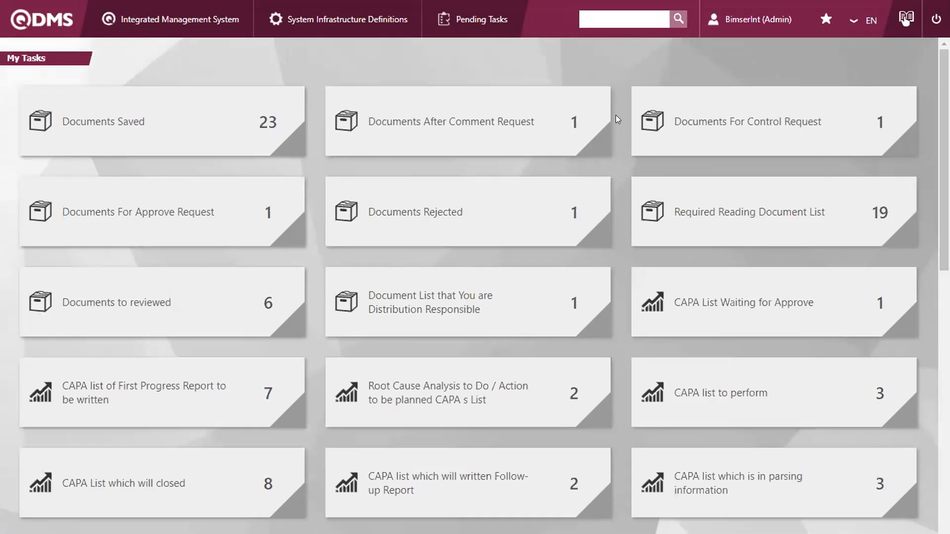
scroll(616, 116, down, 2)
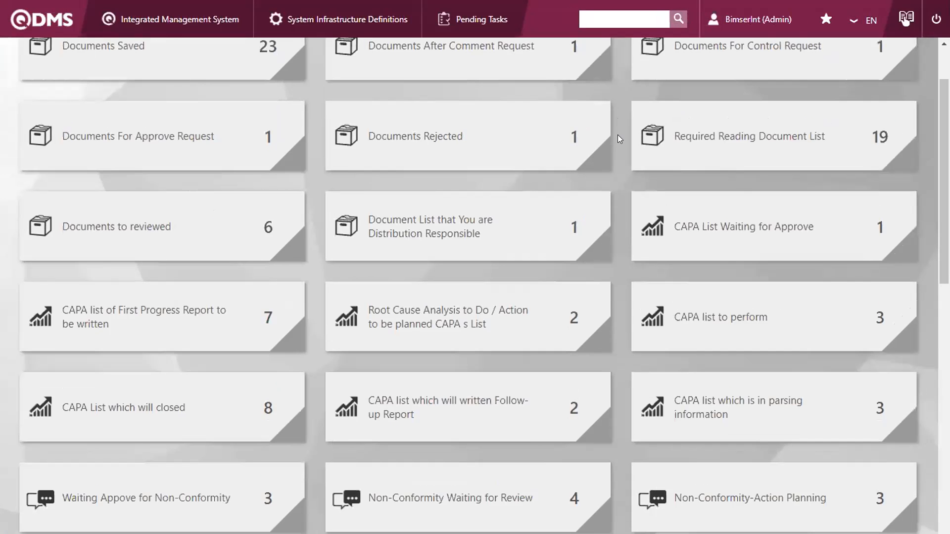
scroll(619, 141, down, 2)
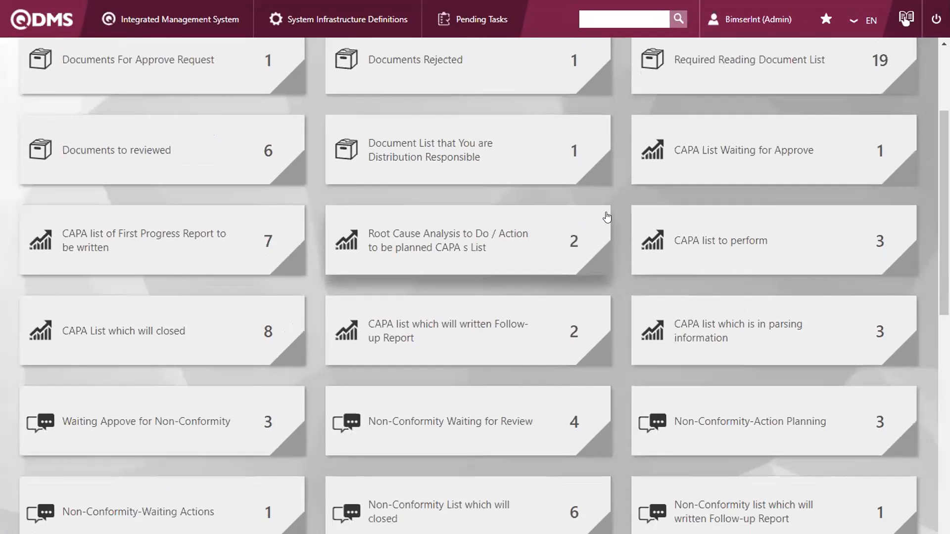
scroll(616, 246, down, 2)
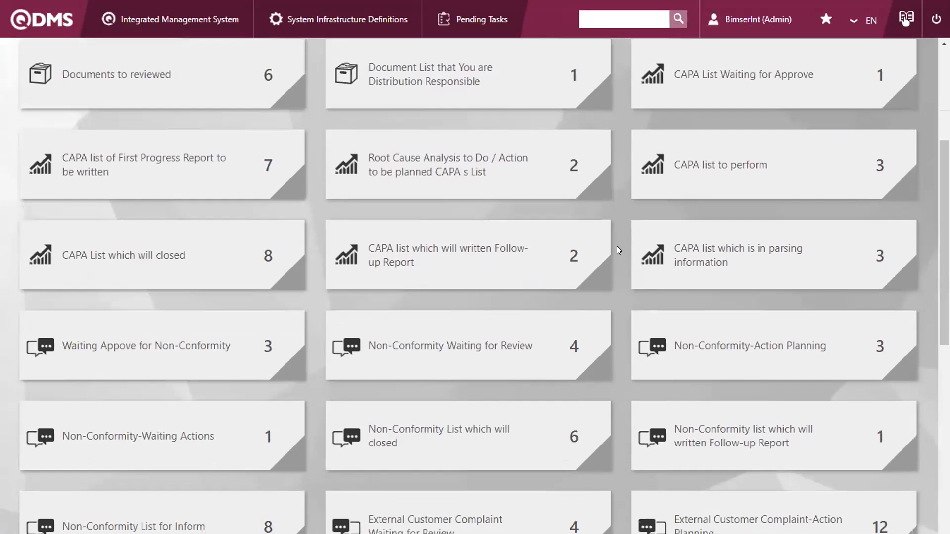
click(465, 275)
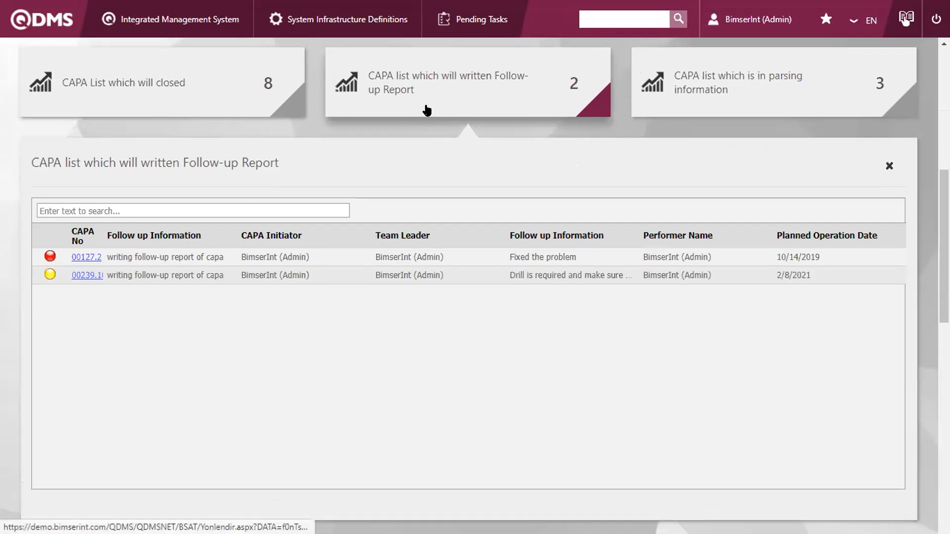
click(85, 276)
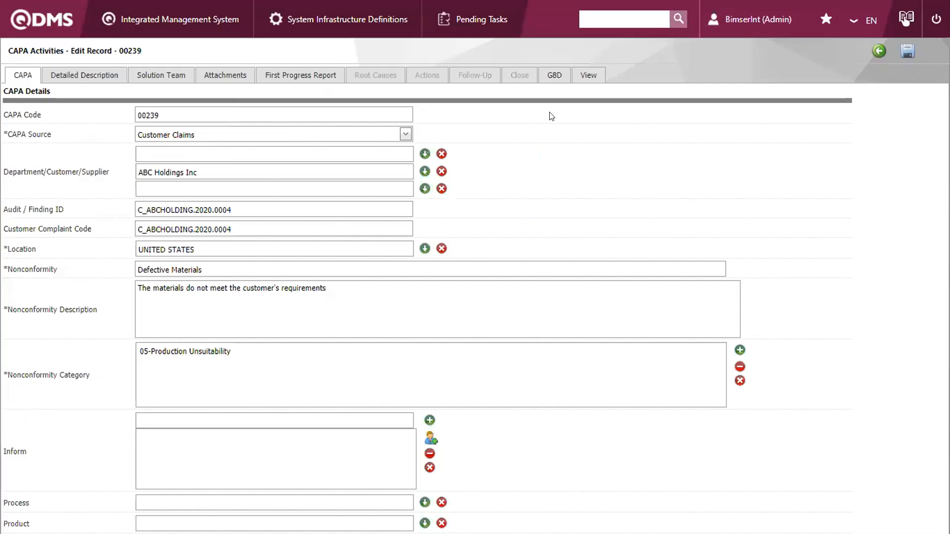
click(476, 79)
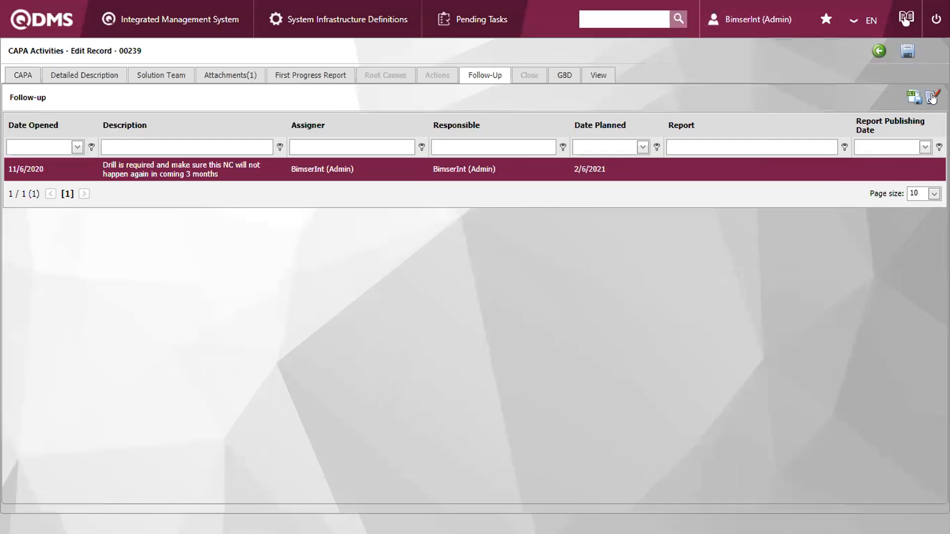
Start the follow-up report for the drill and enter "Drill performed and the NC did not happen again".
click(932, 97)
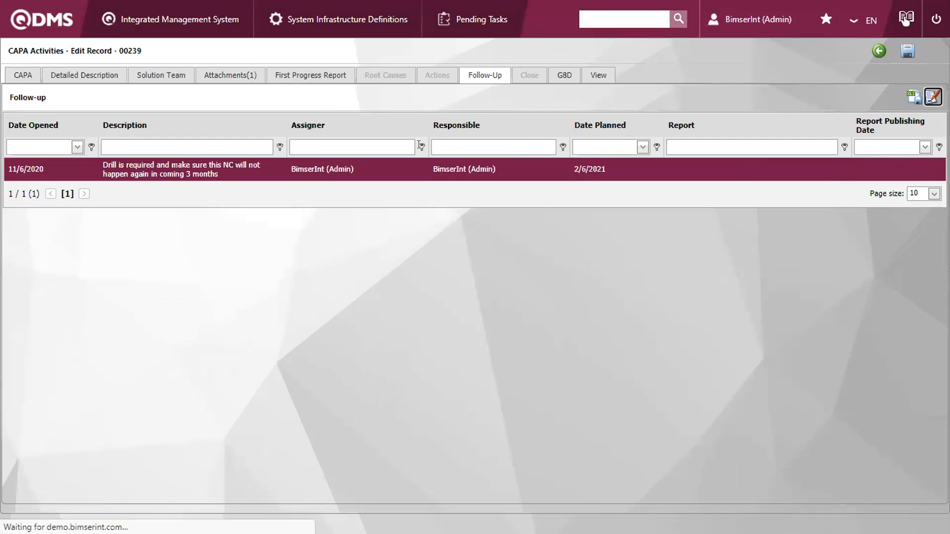
click(267, 144)
text(Drill per)
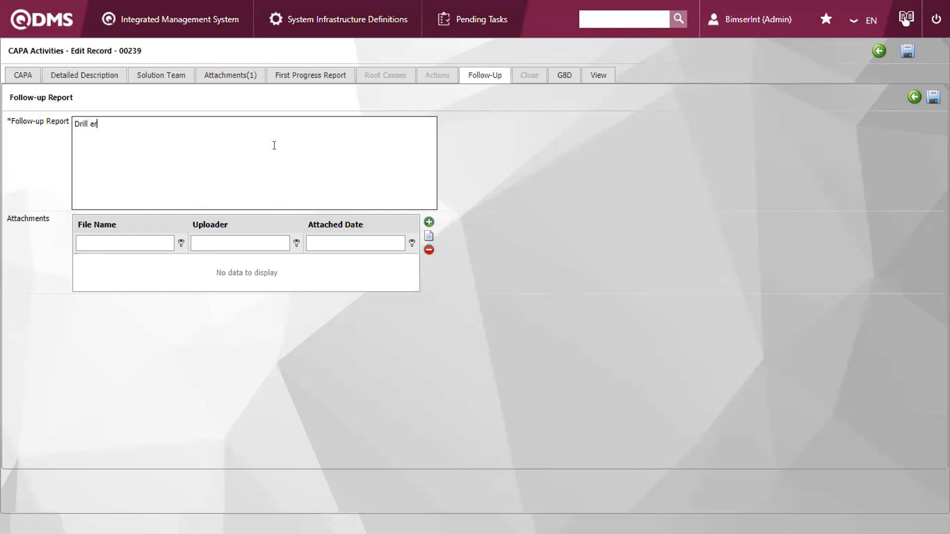
text(formed and ht)
key(BackSpace)
key(BackSpace)
text(the NC did not hapend)
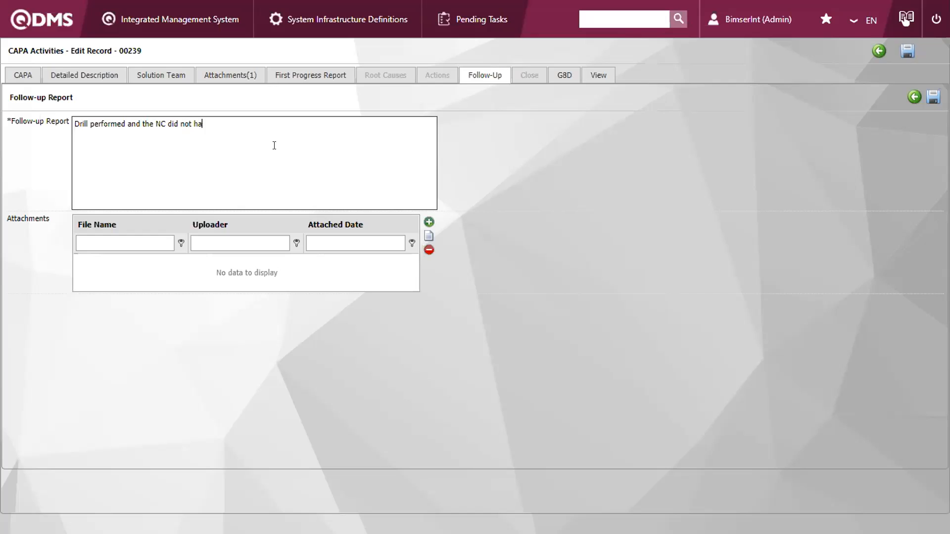
key(BackSpace)
key(BackSpace)
text(pen again)
Attach the Follow_up_action_drill document from Downloads to the follow-up report.
click(429, 222)
click(618, 309)
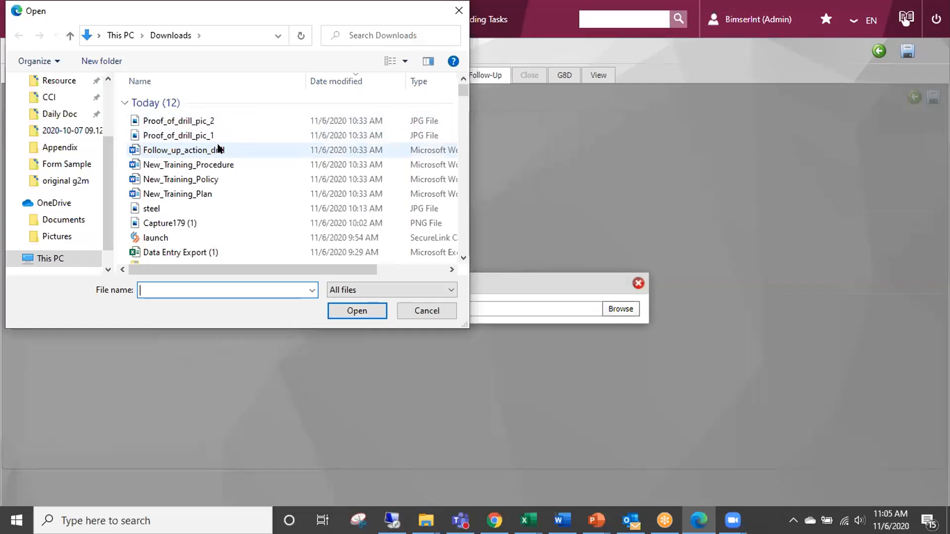
double_click(228, 146)
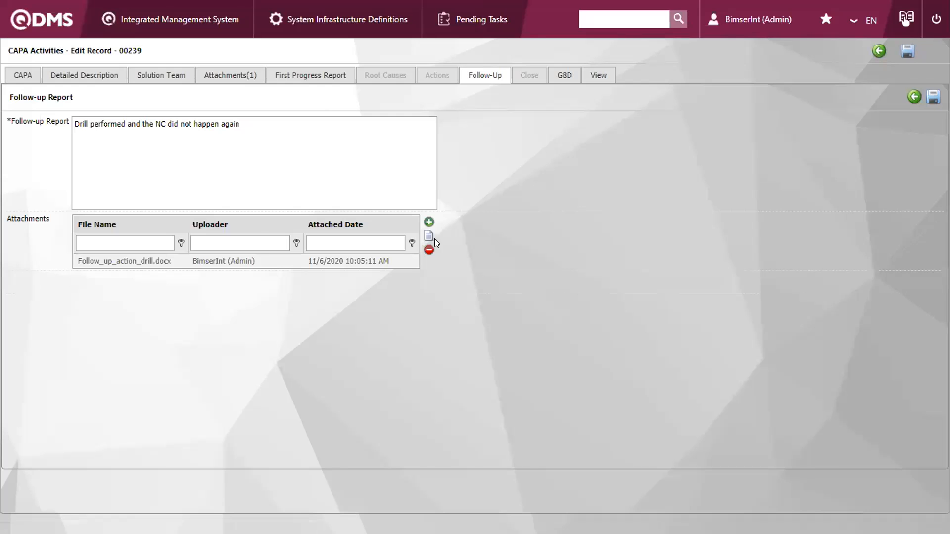
Attach the Proof_of_drill_pic_2.jpg picture from Downloads to the follow-up report.
click(429, 222)
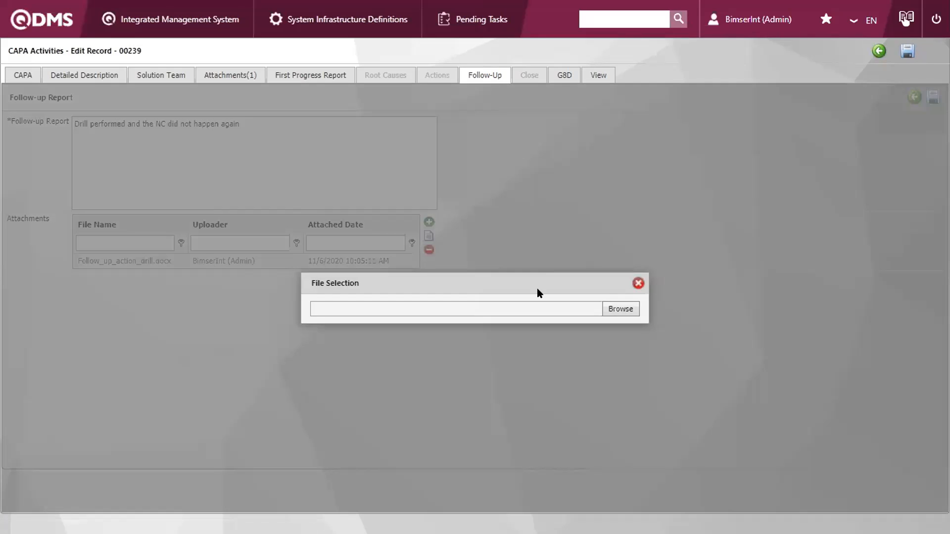
click(620, 309)
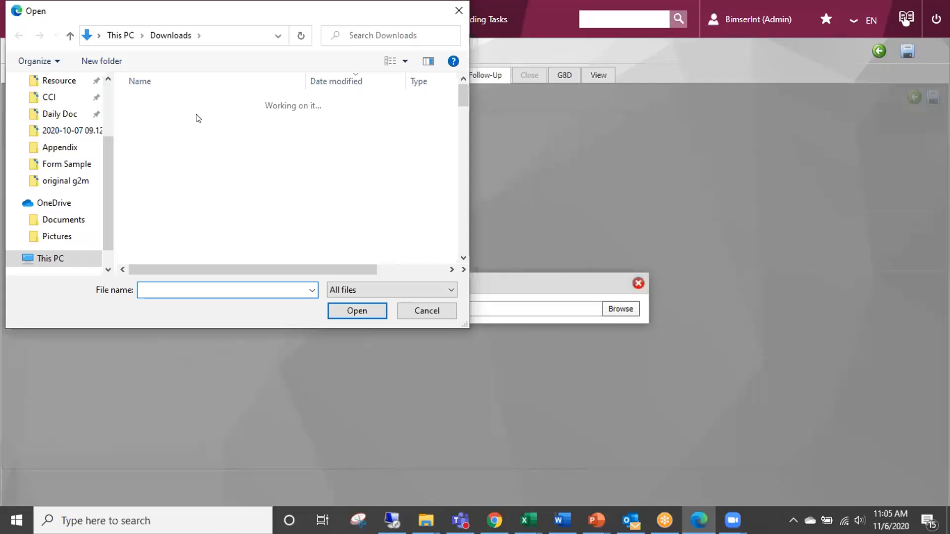
click(203, 121)
key(Return)
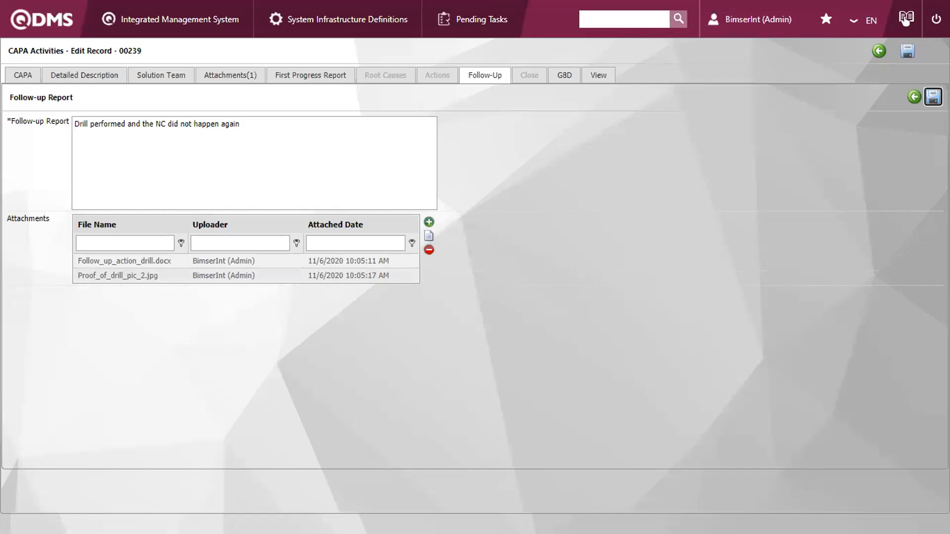
Save the follow-up report, dismiss the approval notice, and show the CAPA's list of follow-ups.
click(933, 98)
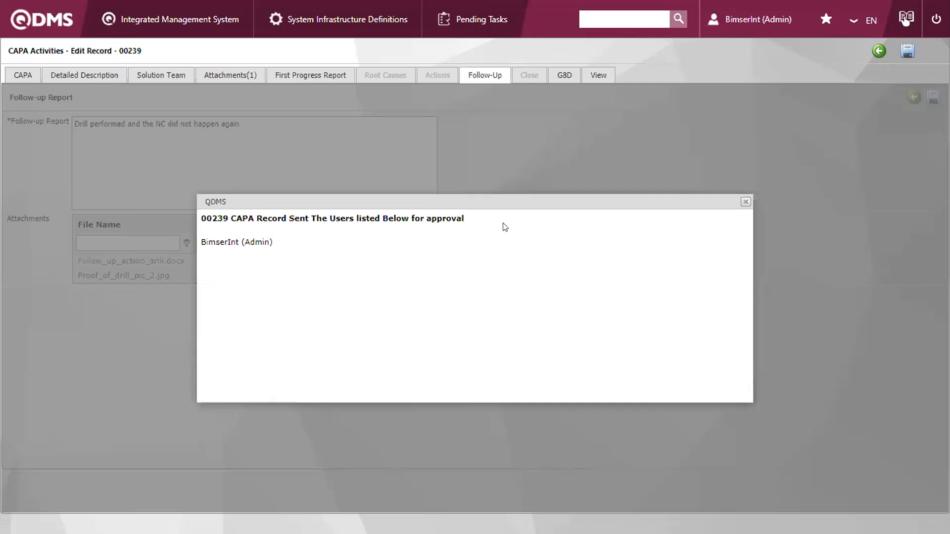
drag(414, 218, 676, 218)
click(742, 202)
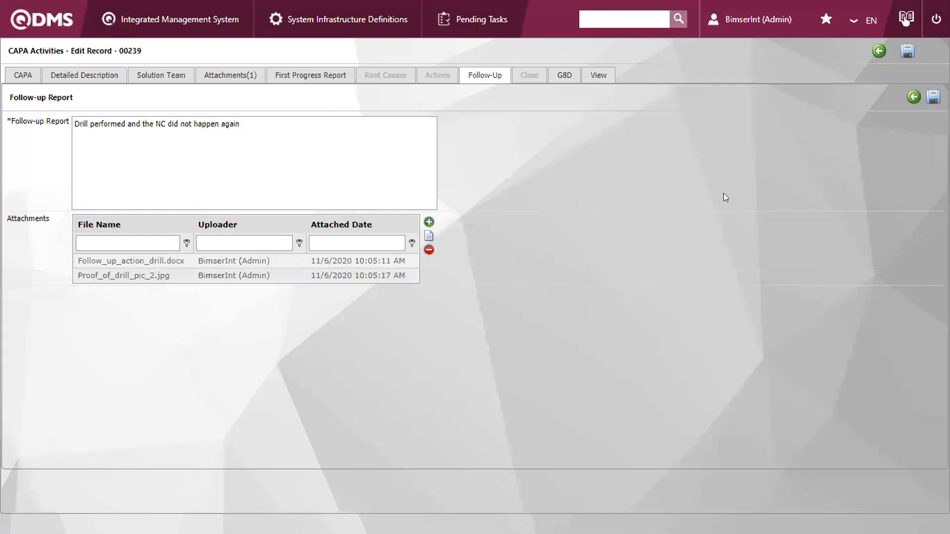
click(505, 75)
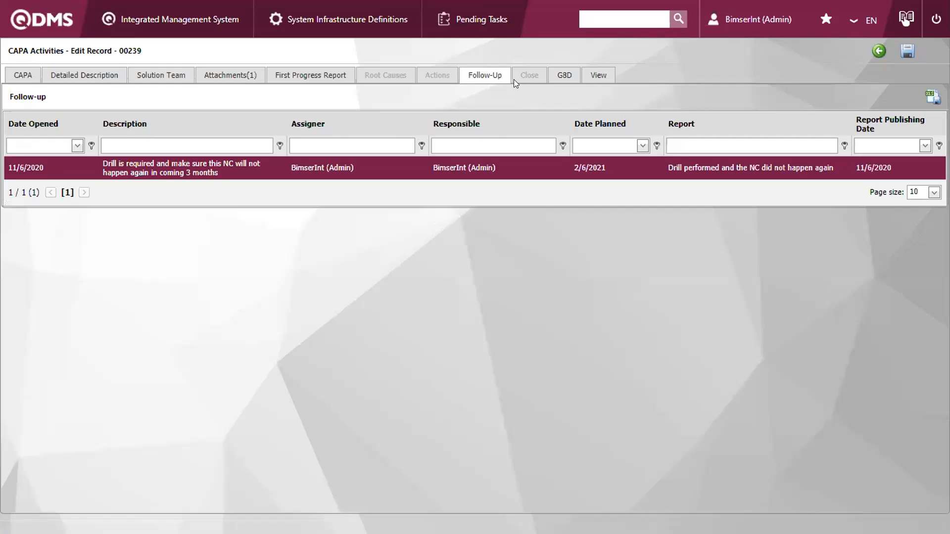
Go to the corrective actions waiting for approval and open the ABC Holdings Inc Defective Materials CAPA for closing.
click(180, 19)
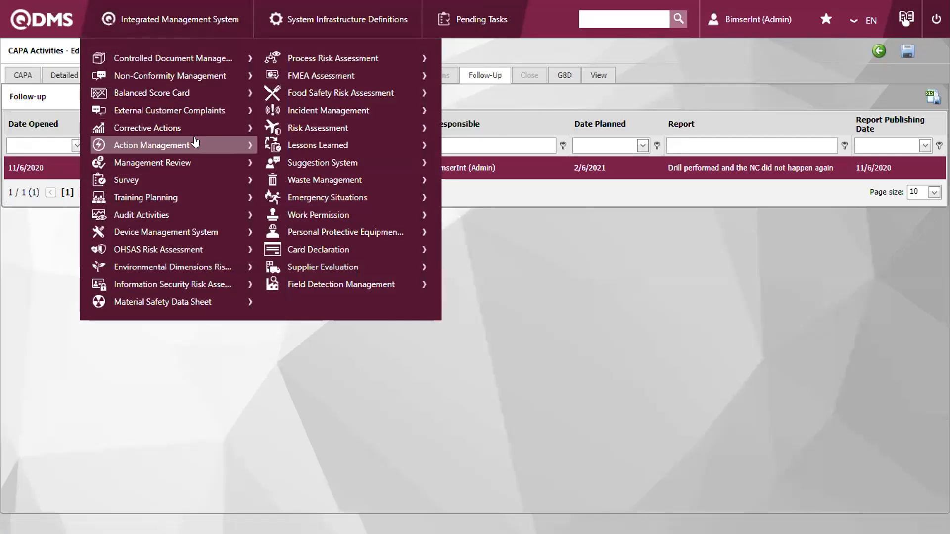
mouse_move(216, 130)
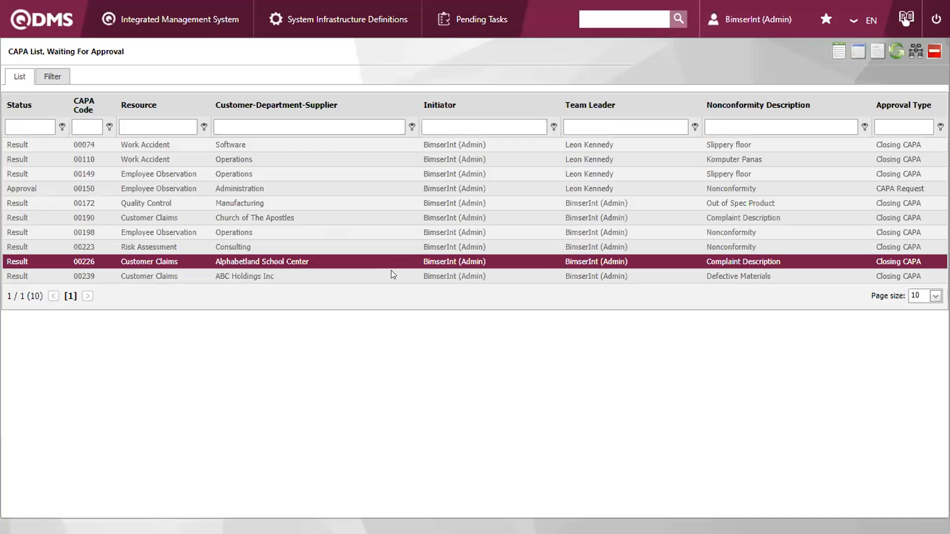
click(393, 275)
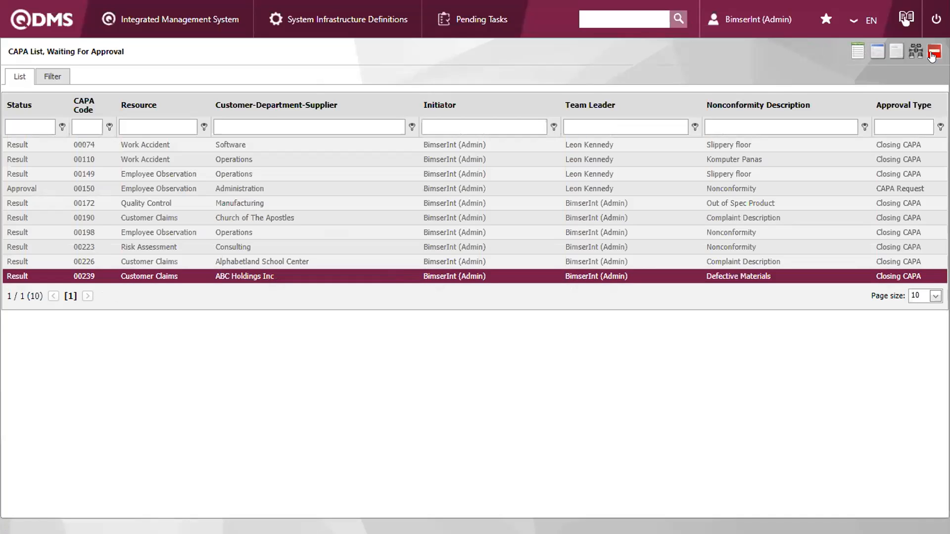
click(935, 51)
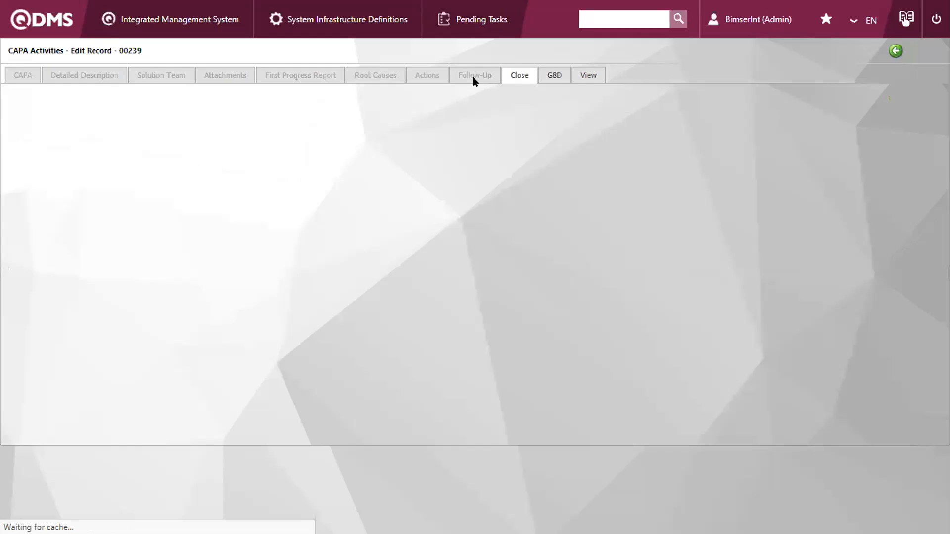
Set the CAPA cost to 1213 DOLLAR in the closing form.
click(342, 145)
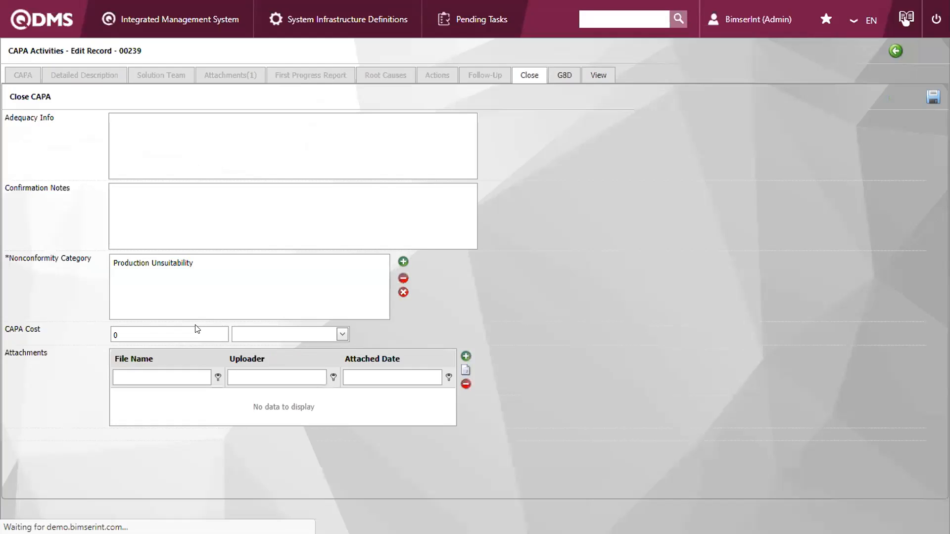
click(172, 330)
text(1213)
click(341, 335)
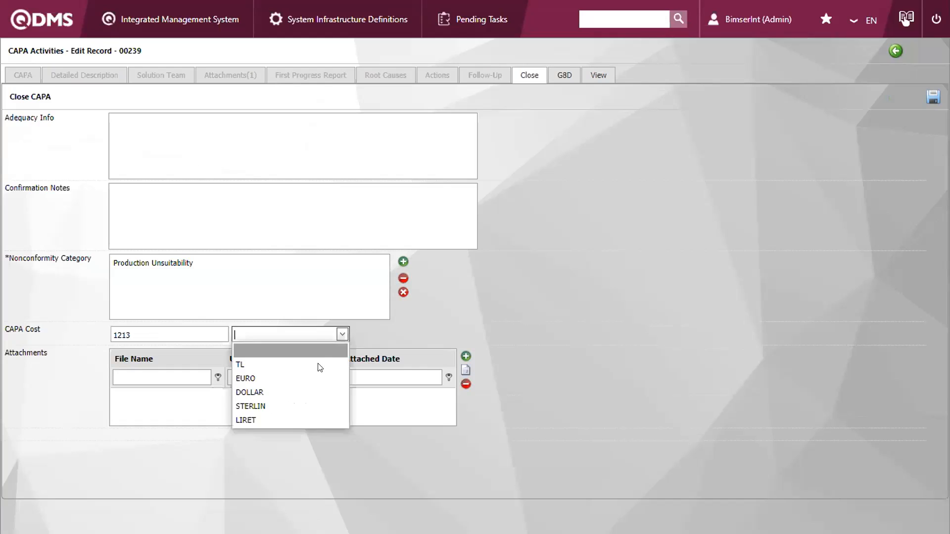
click(323, 390)
click(402, 342)
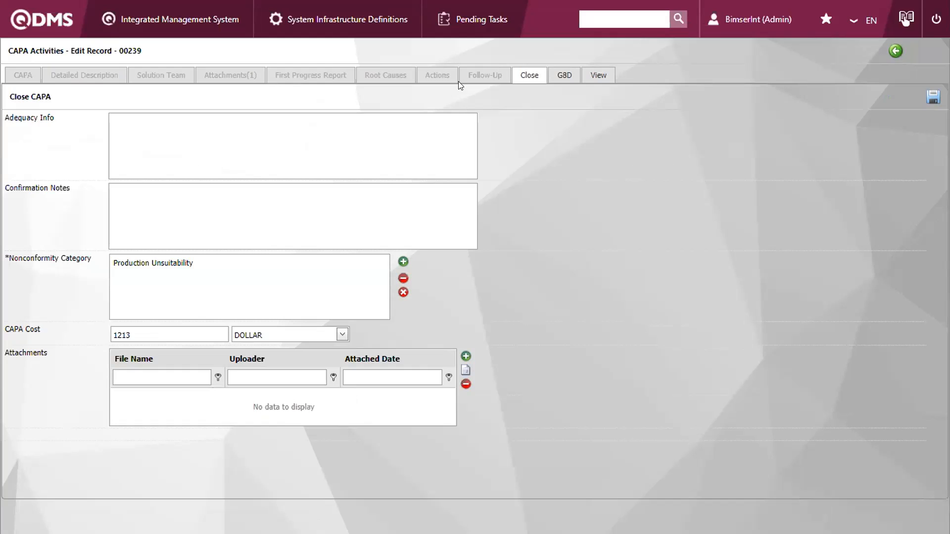
Switch to the other QDMS portal with the Dashboard and expand the Root Cause Analysis Tool among its applications.
click(228, 31)
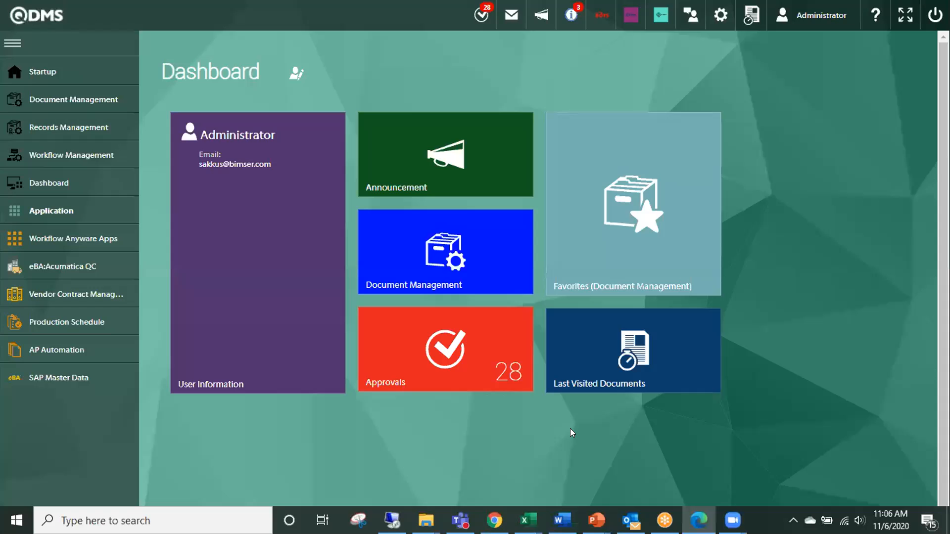
click(93, 211)
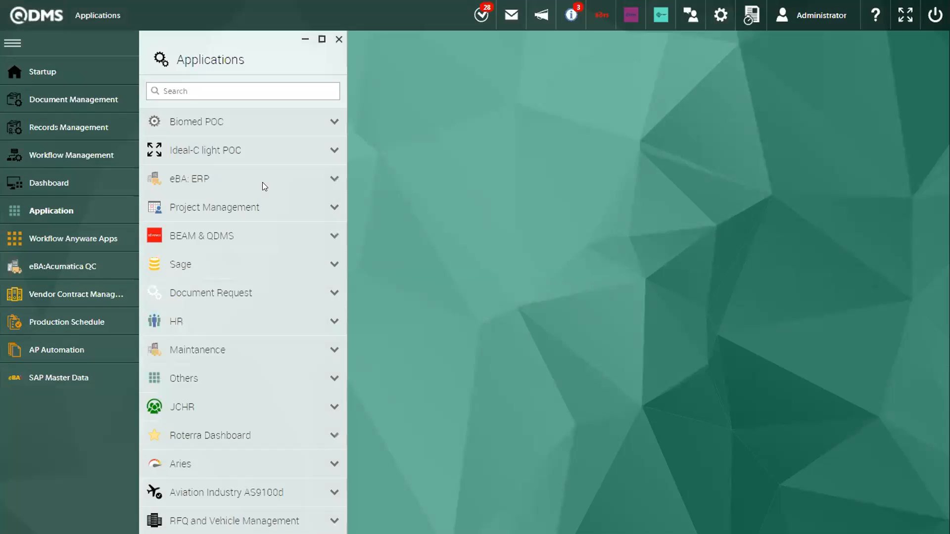
scroll(263, 183, down, 5)
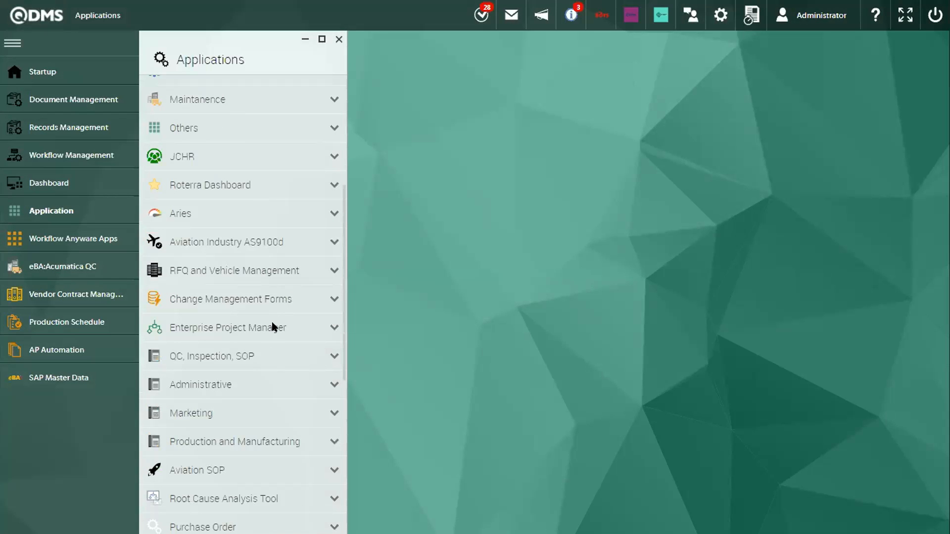
scroll(277, 314, down, 5)
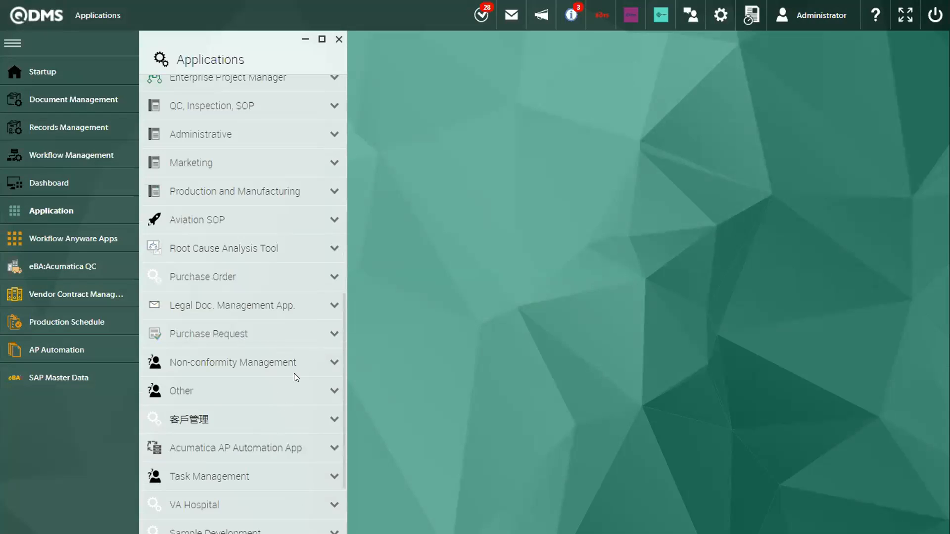
scroll(294, 365, up, 2)
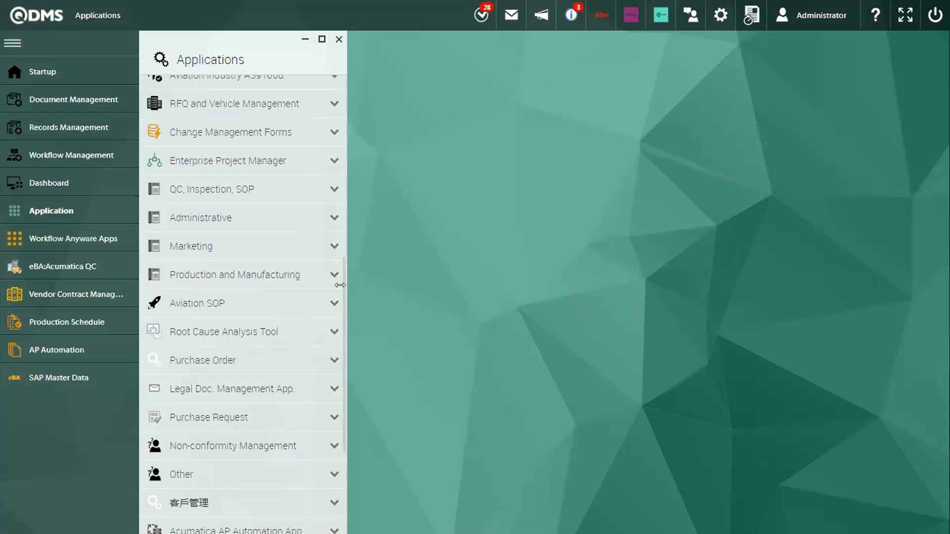
drag(340, 272, 340, 333)
click(273, 225)
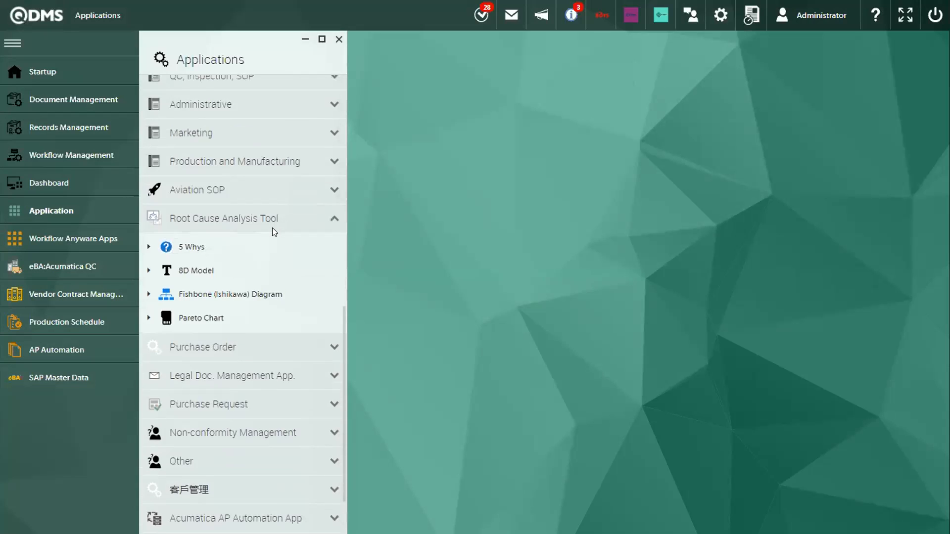
Expand the 5 Whys, 8D Model, Fishbone (Ishikawa) Diagram and Pareto Chart entries to review their options.
click(217, 254)
click(231, 319)
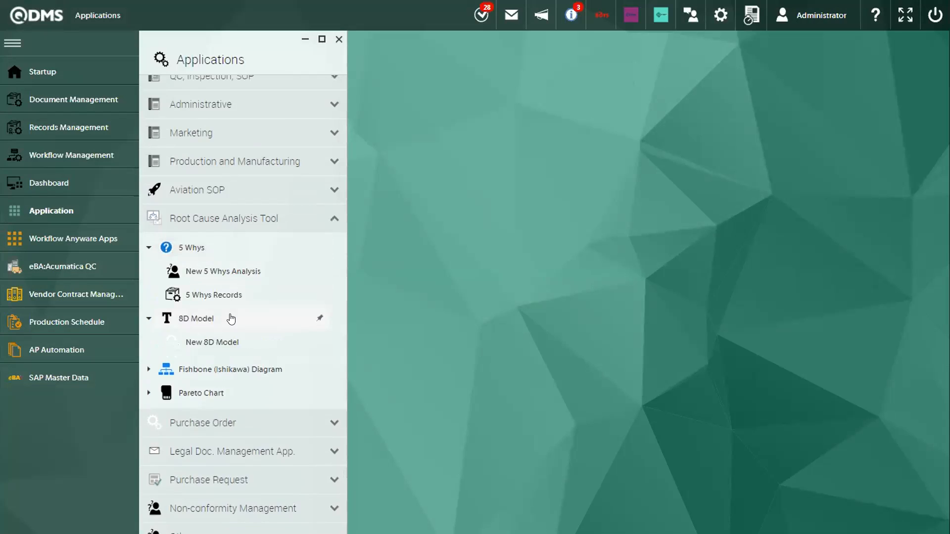
scroll(245, 324, down, 2)
click(254, 309)
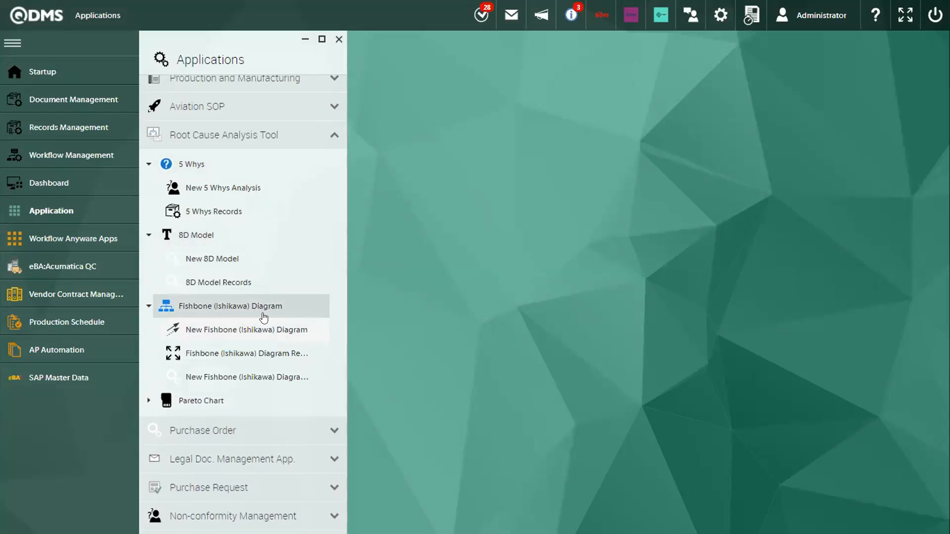
click(249, 401)
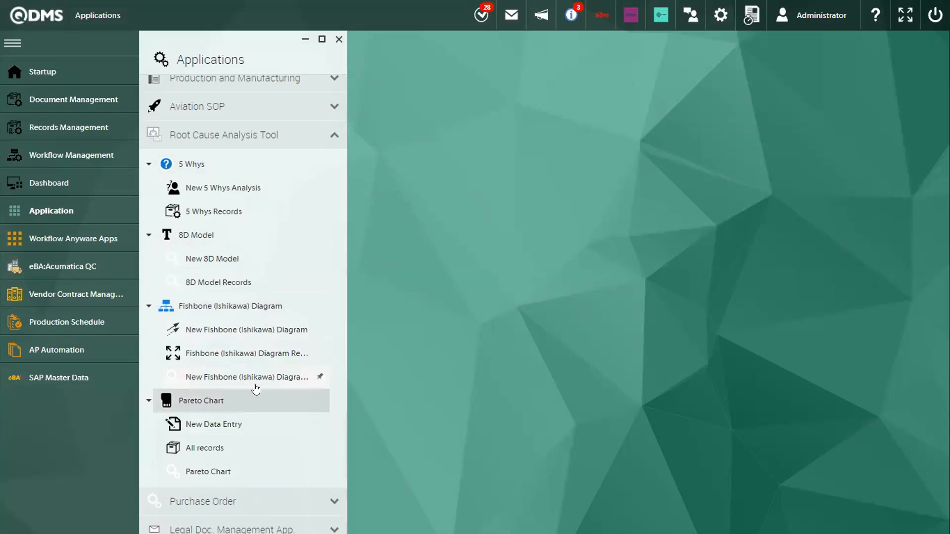
Start a new Fishbone (Ishikawa) Diagram and enter "Detective Materials" as its problem statement.
click(231, 332)
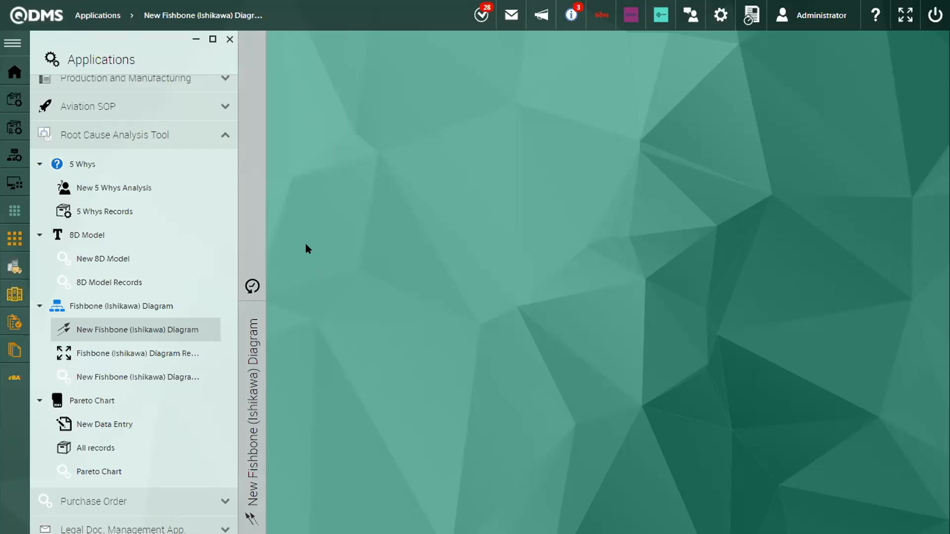
click(176, 332)
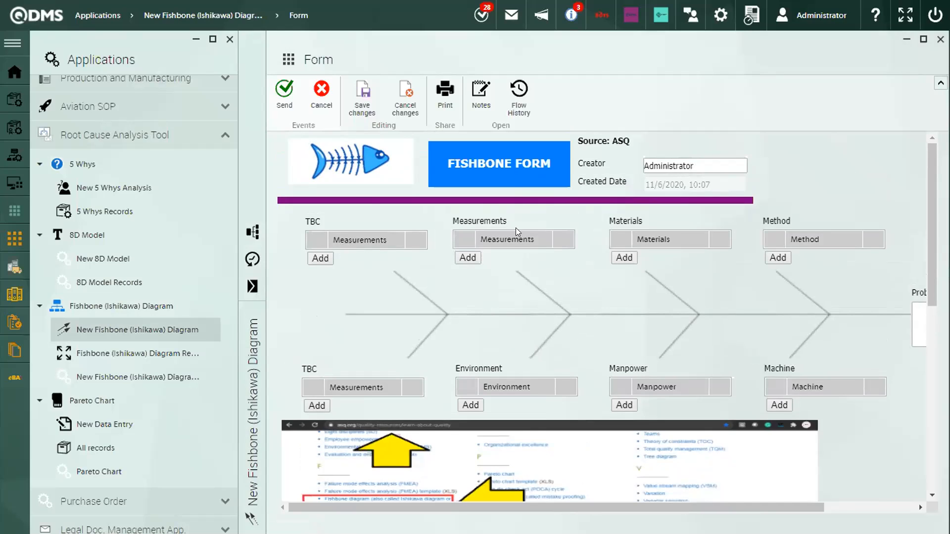
drag(556, 508, 641, 508)
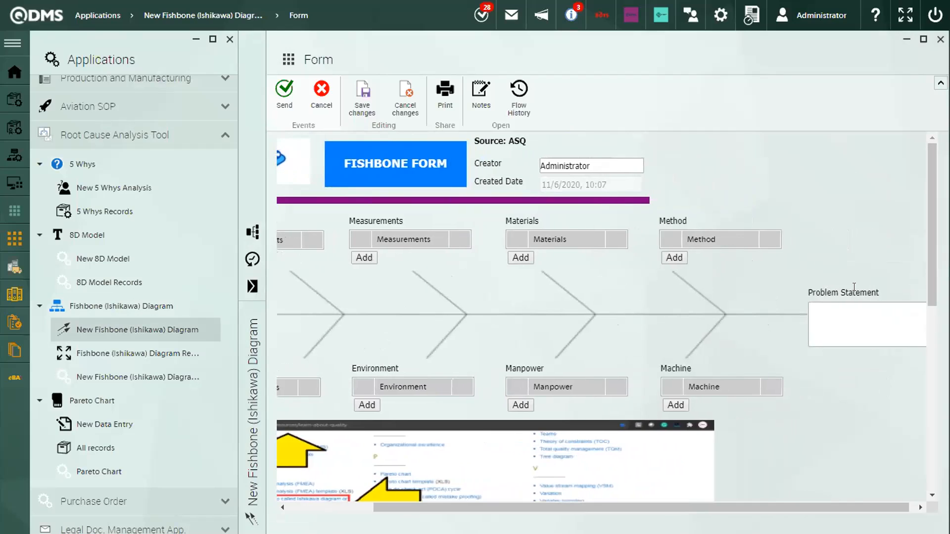
click(834, 307)
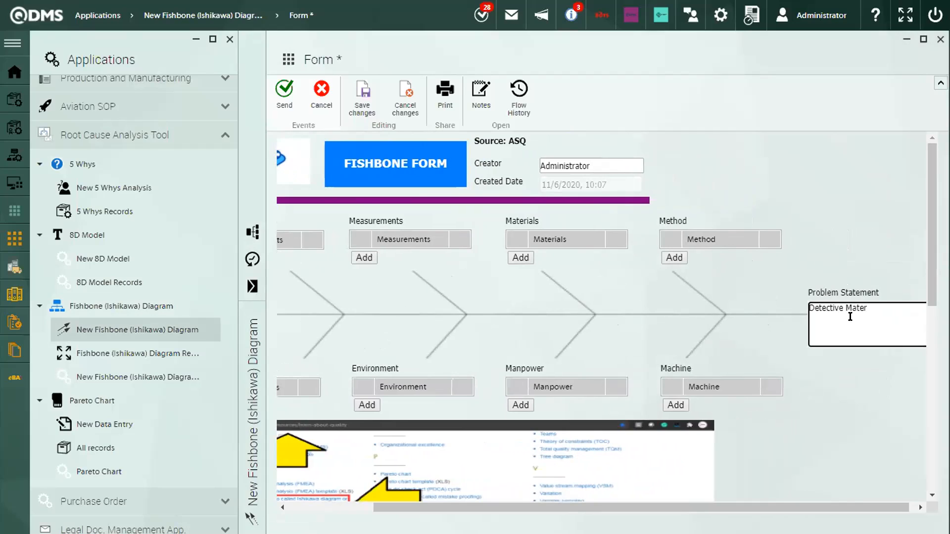
click(617, 278)
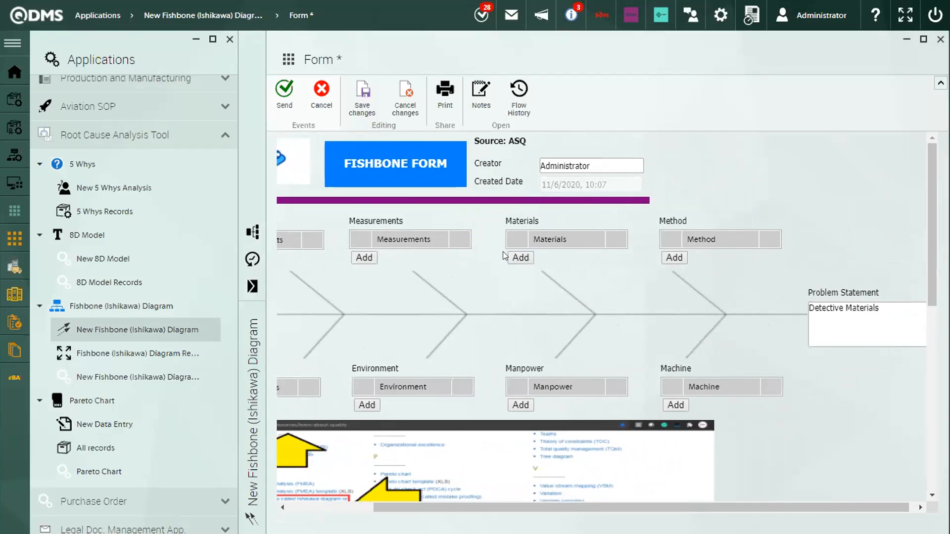
Add Supplier as a root cause under Materials in the fishbone form.
click(517, 260)
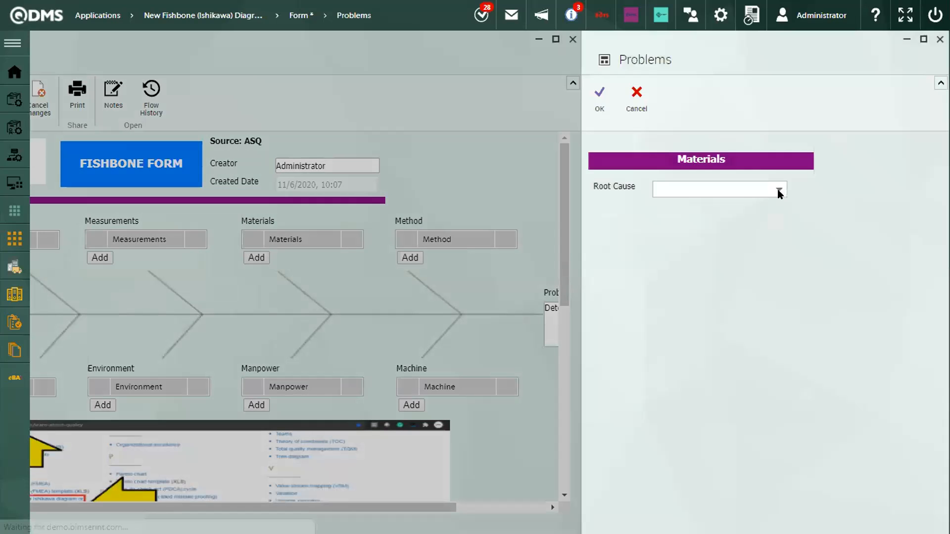
click(778, 190)
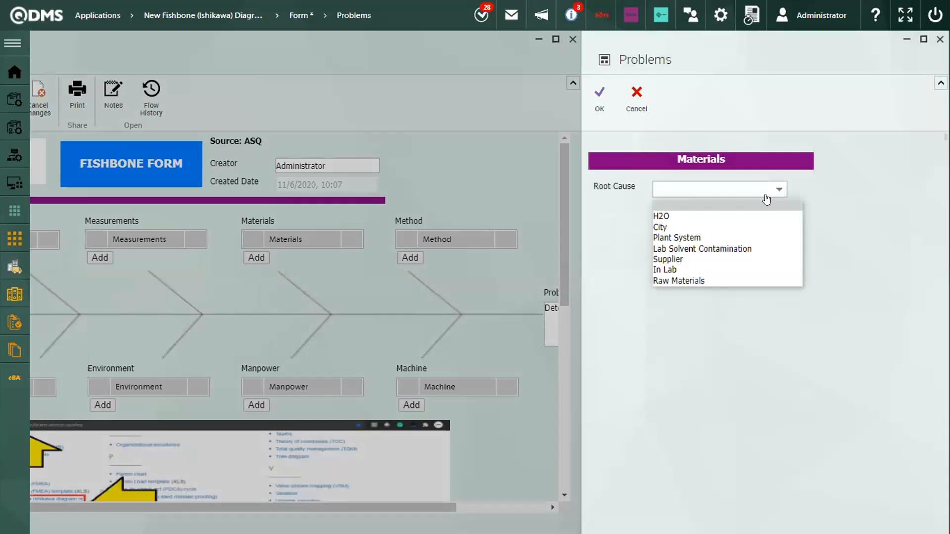
click(717, 260)
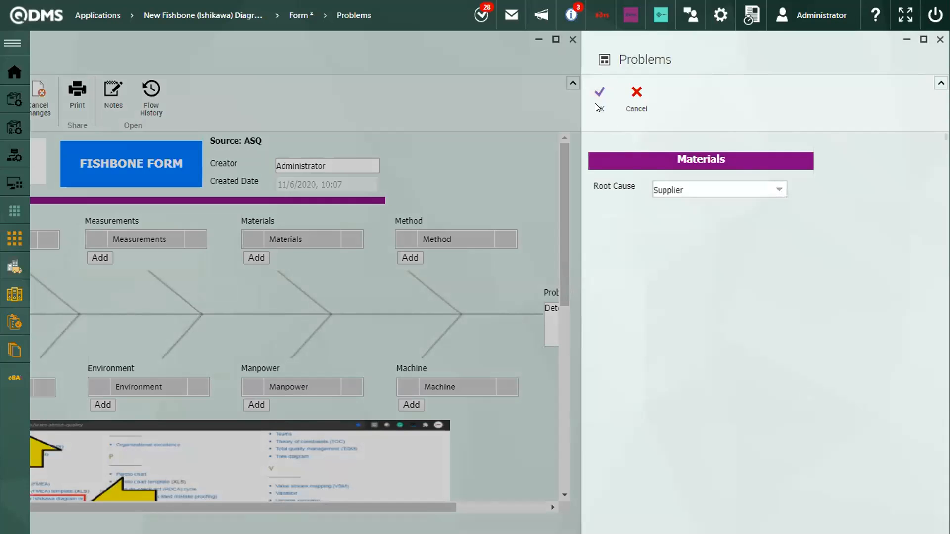
click(600, 102)
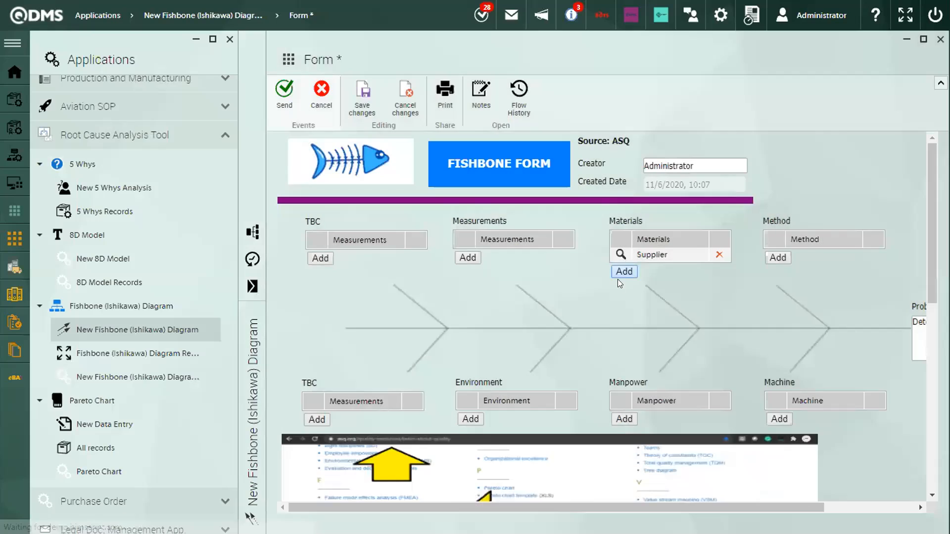
Add Rusty Pipes as a root cause under Machine and minimize the applications list to make room for the form.
scroll(527, 284, down, 1)
click(783, 364)
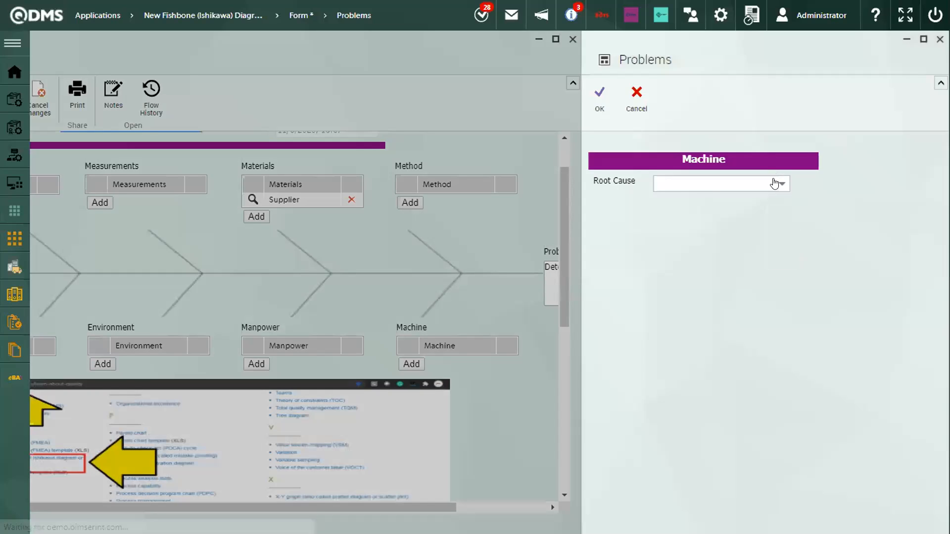
click(771, 187)
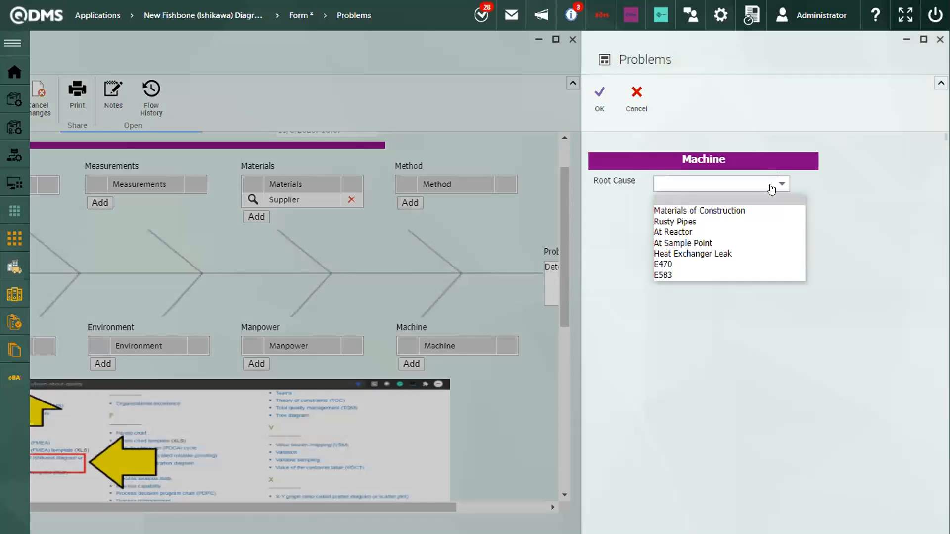
click(751, 227)
click(601, 103)
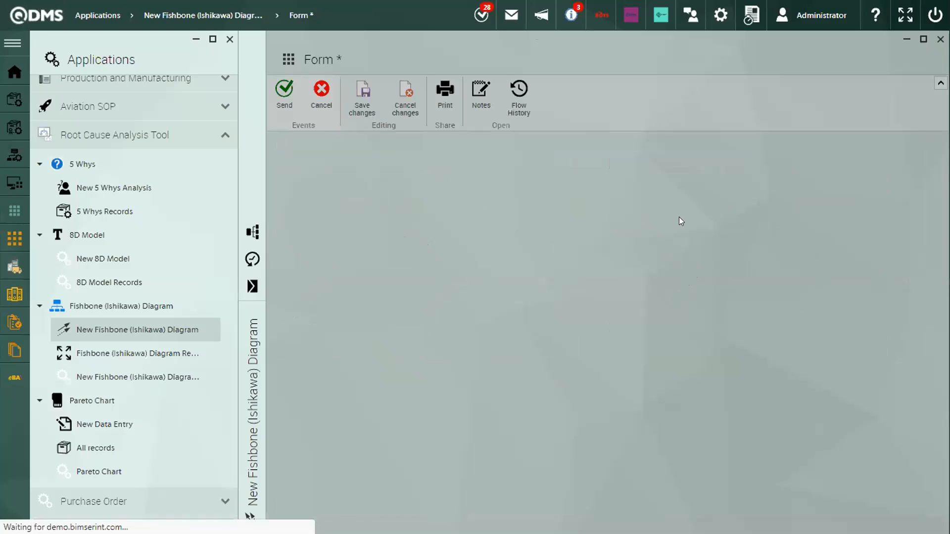
click(195, 40)
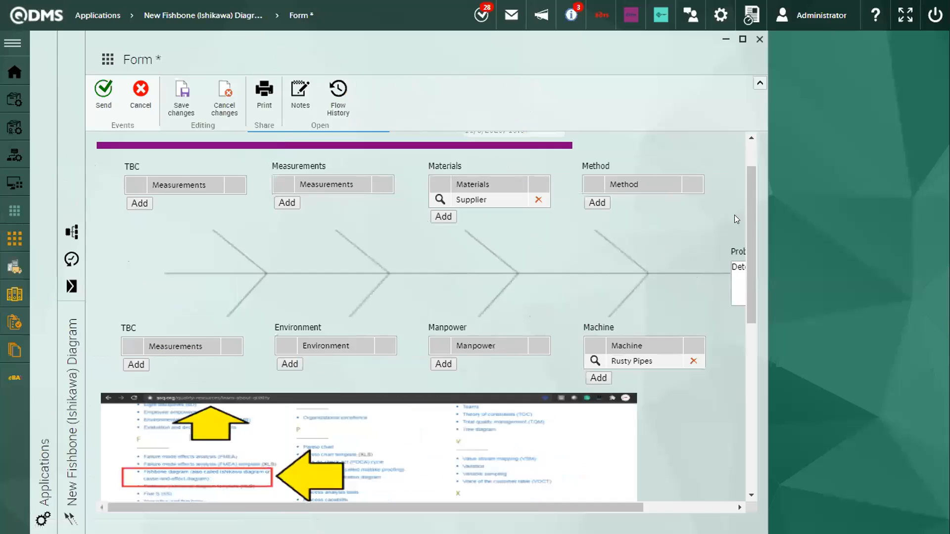
Widen the fishbone form and examine its flow scheme, first at full size and again beside the form.
drag(764, 214, 949, 213)
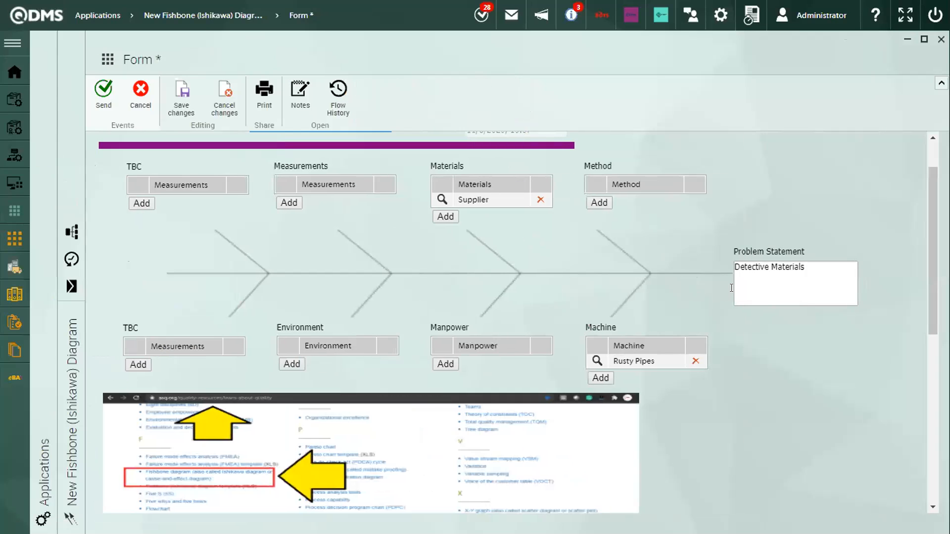
click(72, 231)
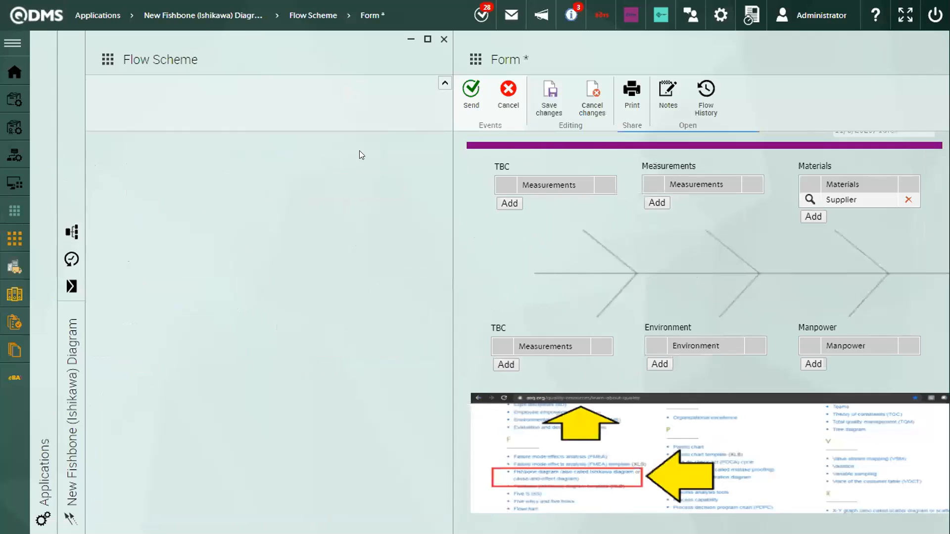
click(427, 39)
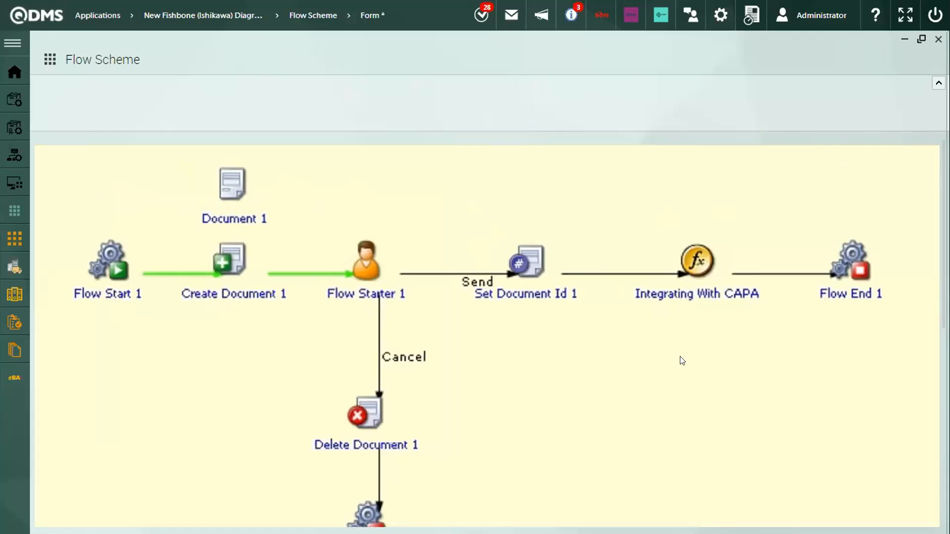
click(904, 39)
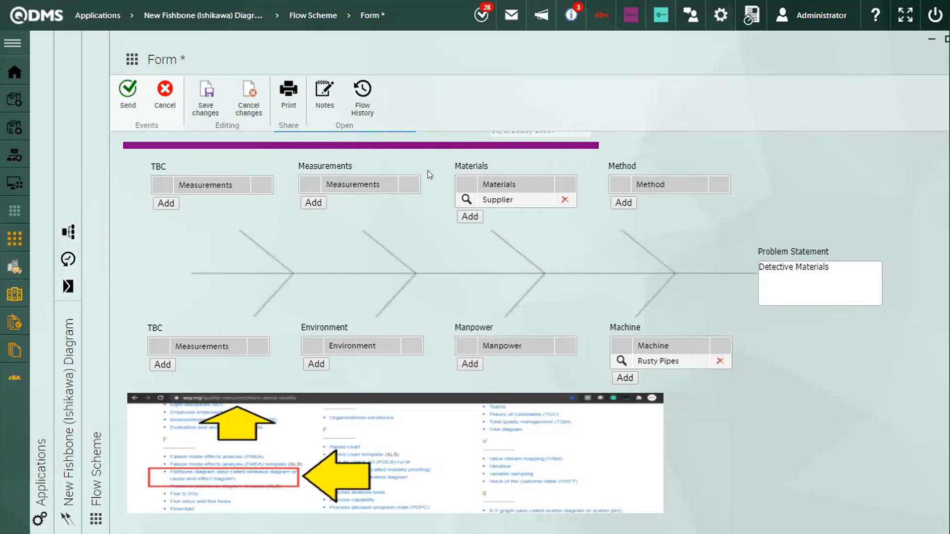
scroll(428, 172, up, 1)
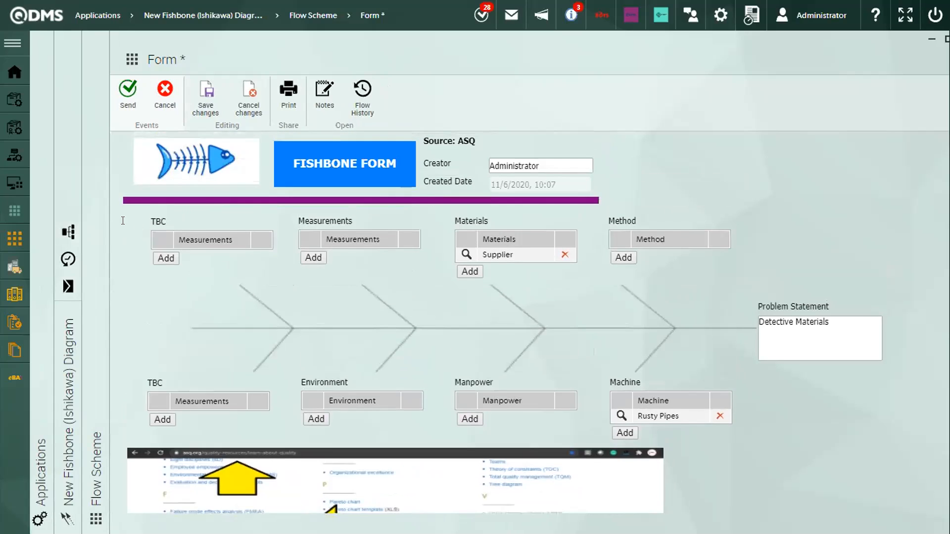
click(69, 231)
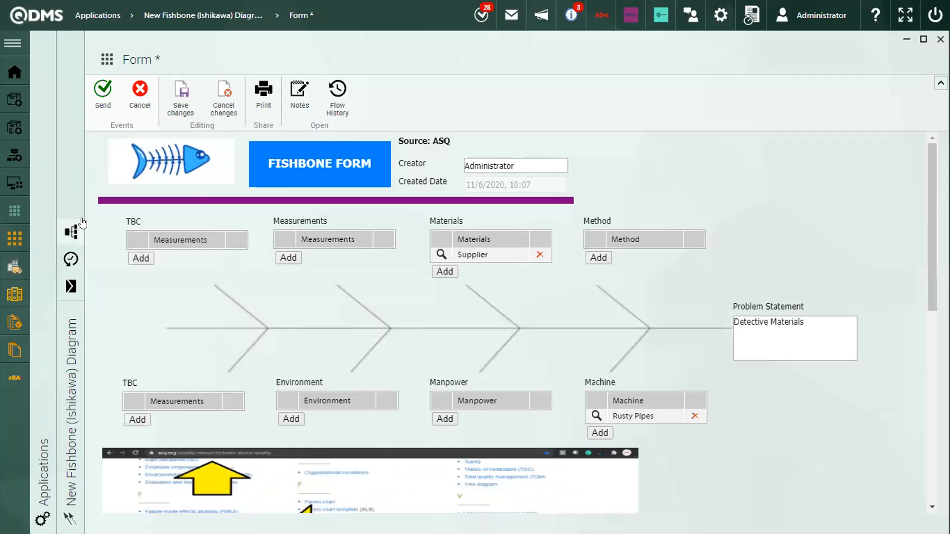
click(782, 21)
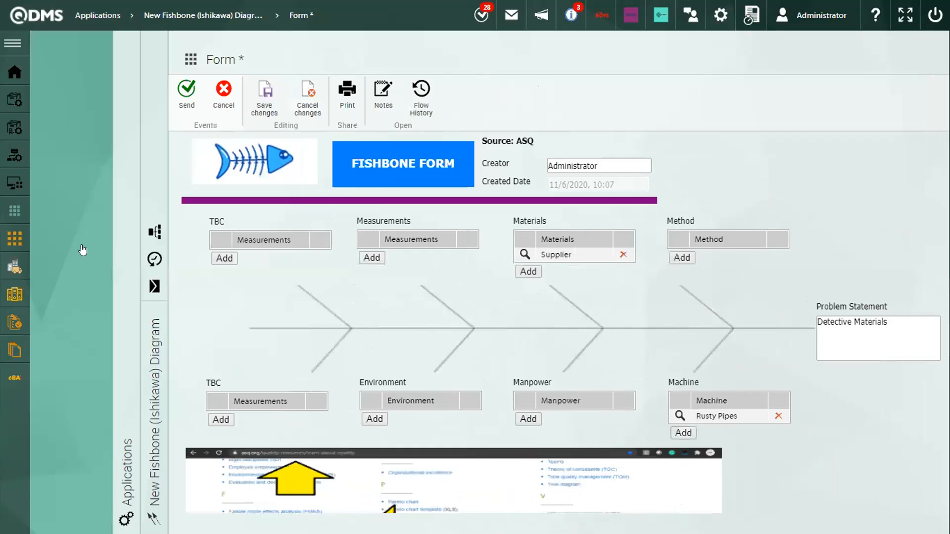
click(71, 231)
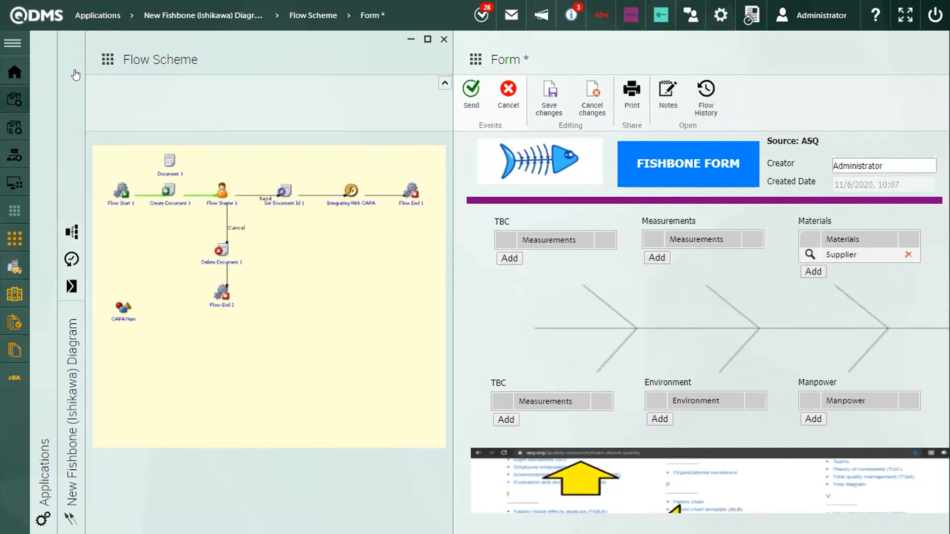
Leave the fishbone form for the applications list, widen the list and select Fishbone (Ishikawa) Diagram Records under Root Cause Analysis Tool.
click(9, 212)
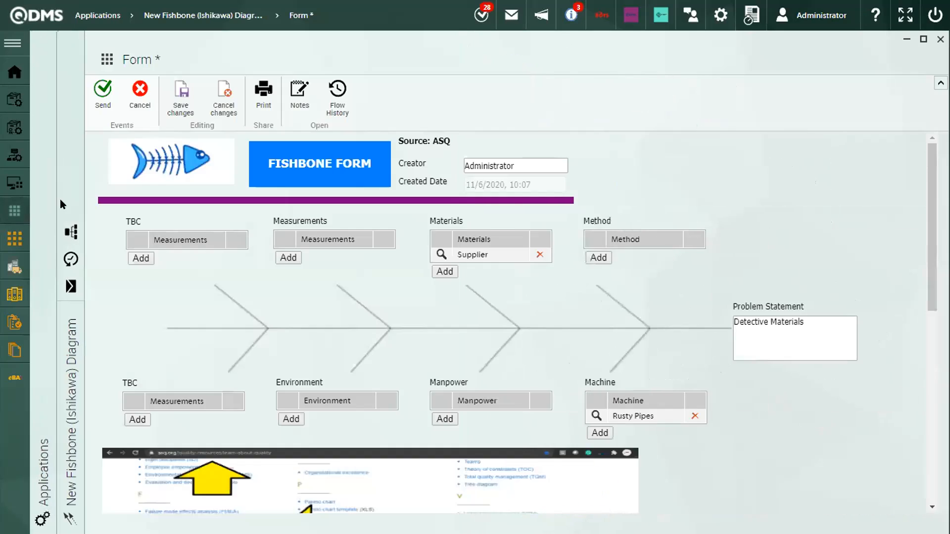
click(468, 296)
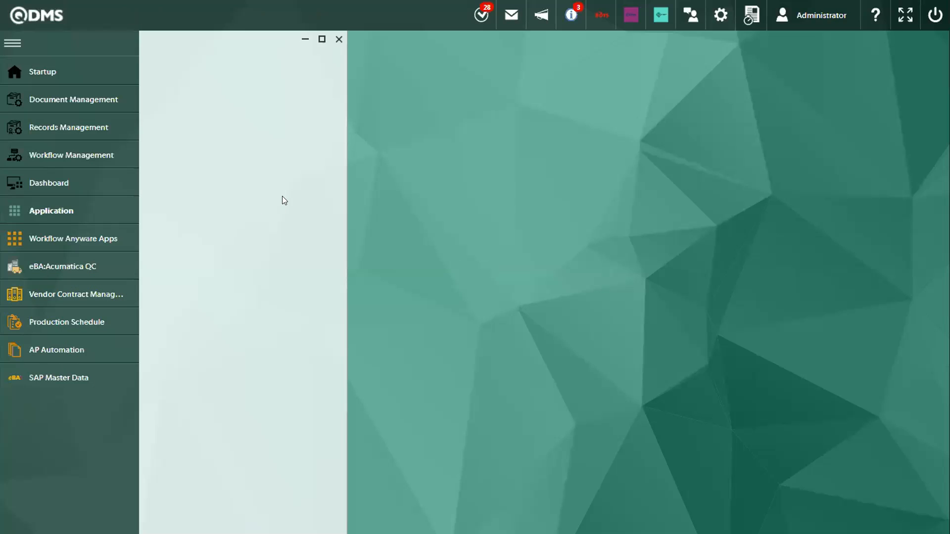
scroll(286, 211, down, 6)
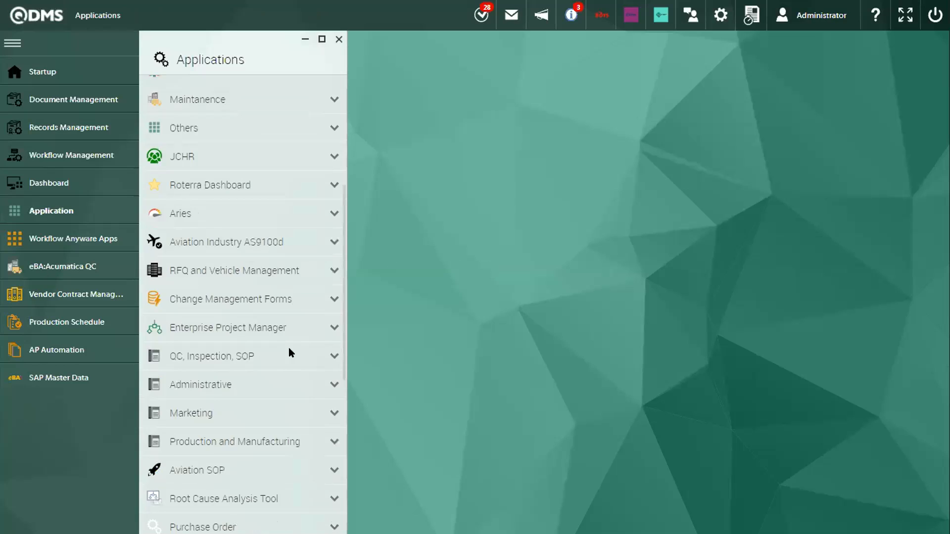
scroll(290, 351, down, 2)
click(285, 417)
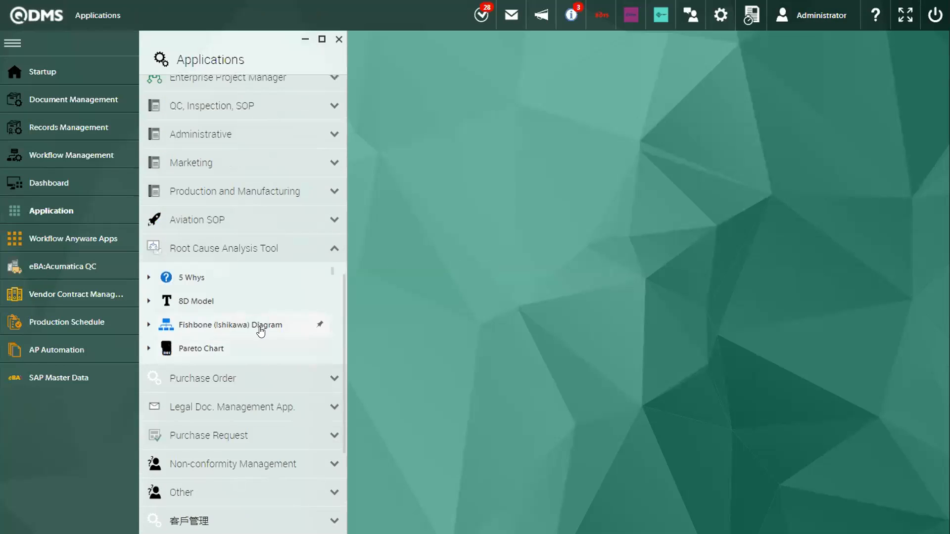
click(261, 328)
scroll(262, 322, down, 2)
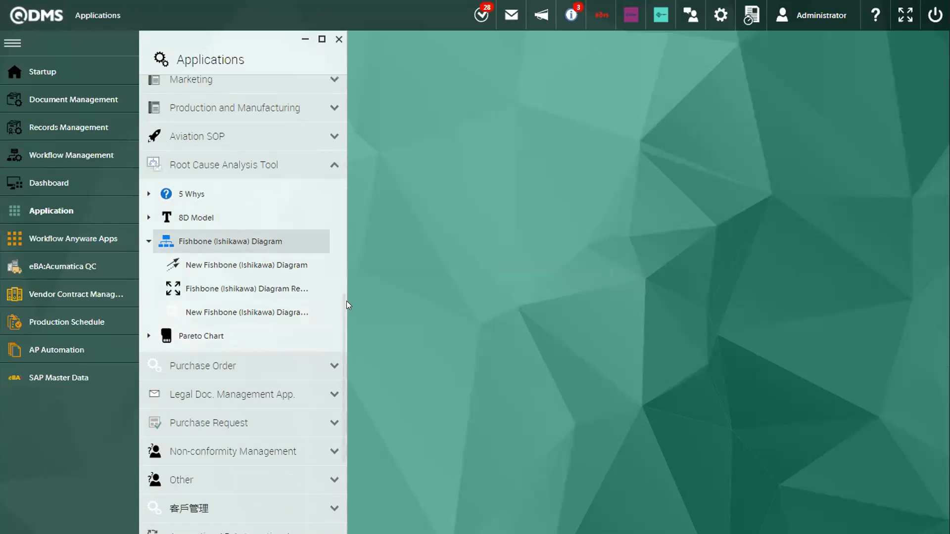
drag(346, 300, 490, 296)
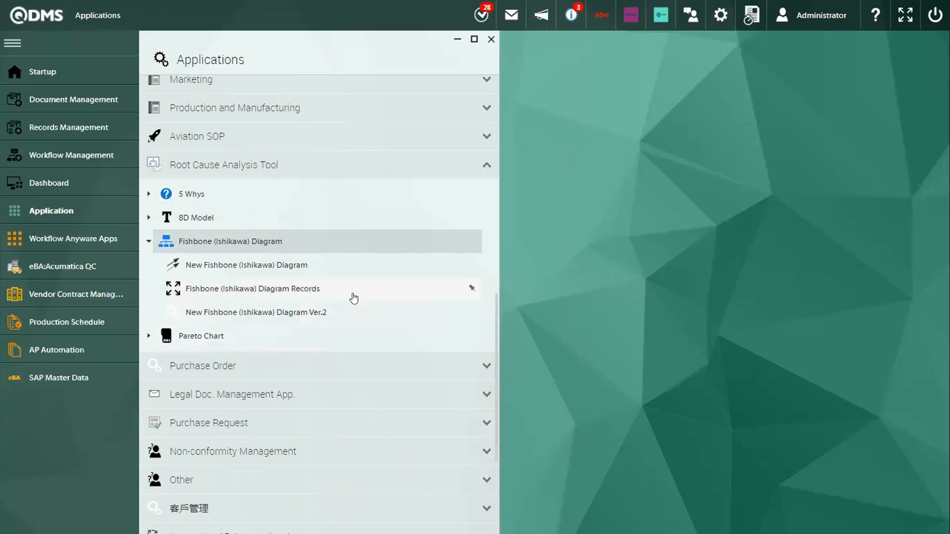
click(303, 298)
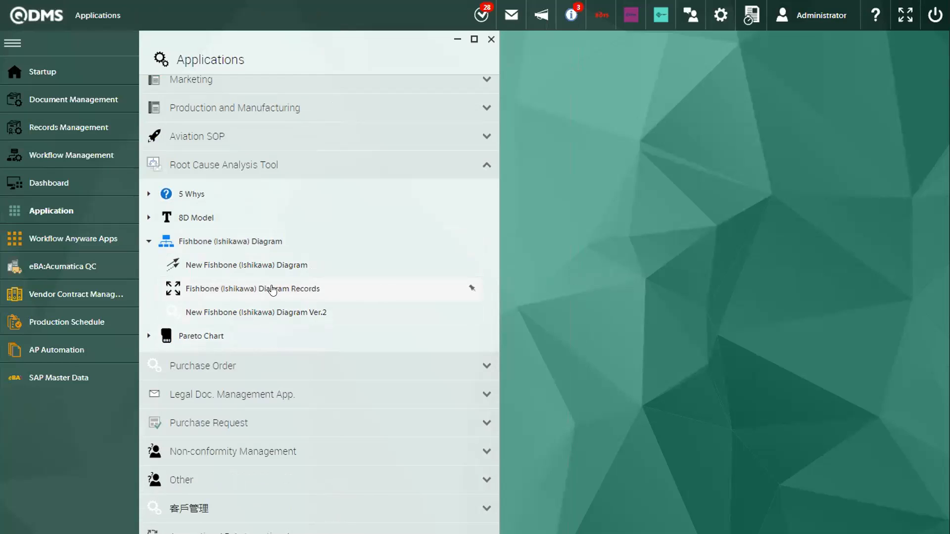
Open the Five Whys Records from the 5 Whys entries and widen the list to review its columns.
click(149, 194)
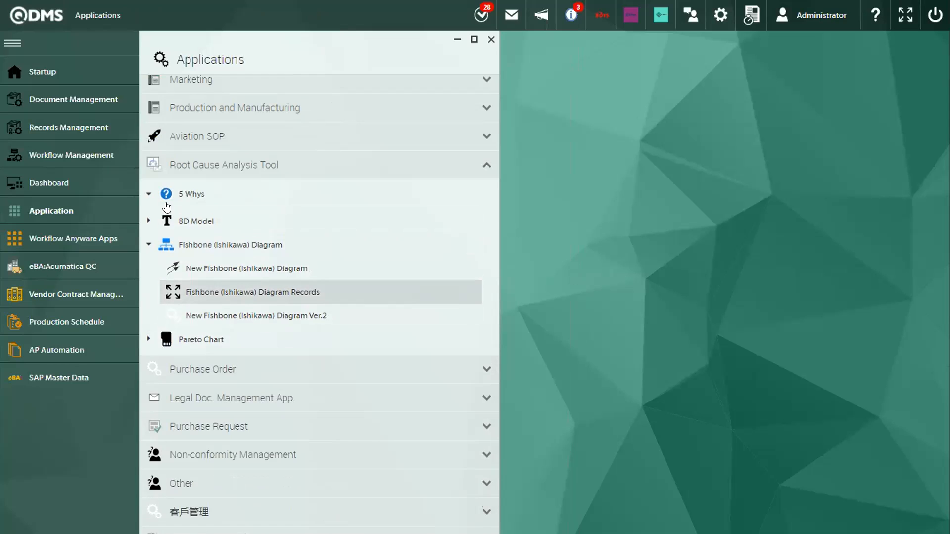
click(205, 241)
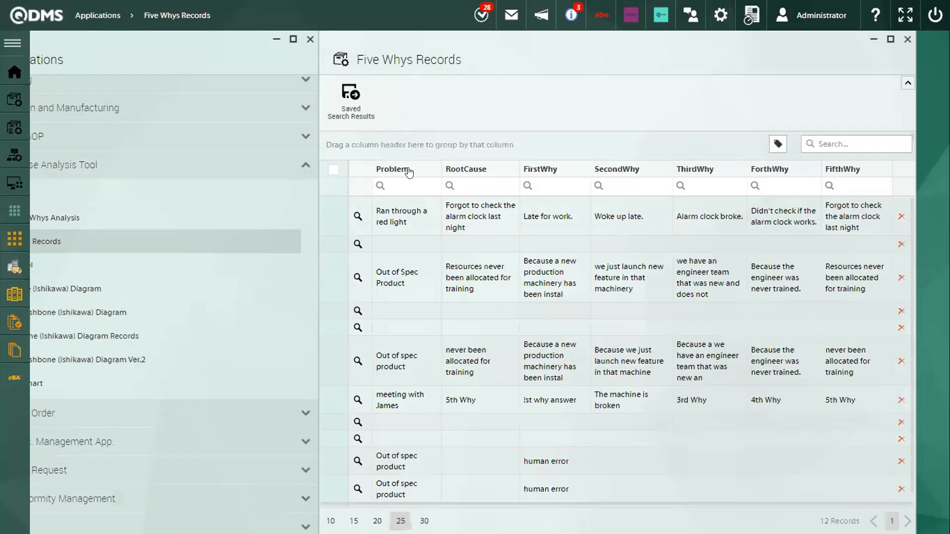
drag(911, 197, 945, 197)
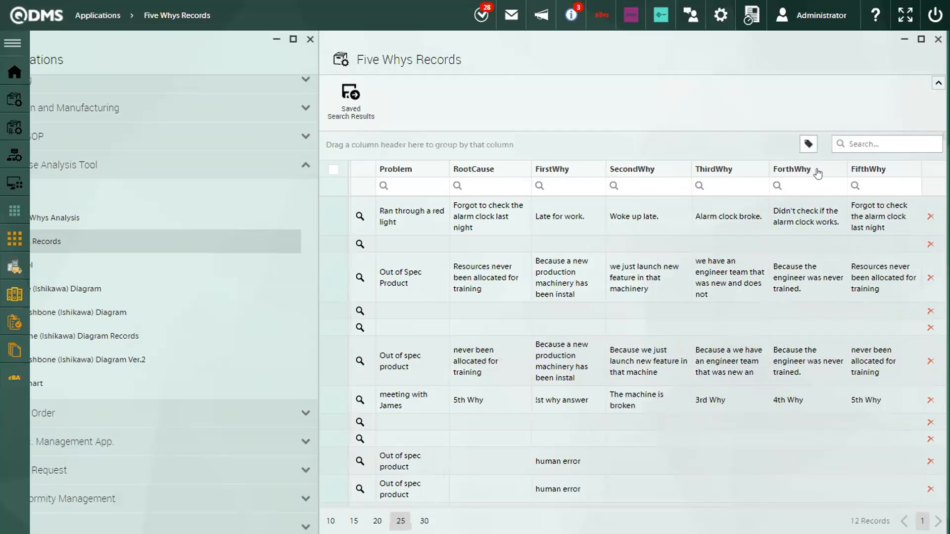
scroll(737, 244, down, 1)
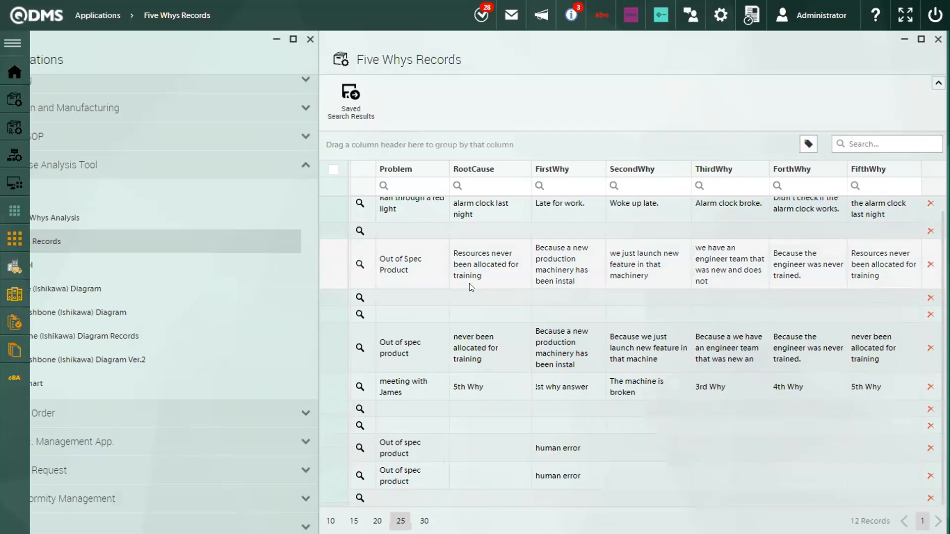
Open the Out of Spec Product record whose root cause begins "Resources never been allocated" and view its 5 Whys form full size.
click(494, 269)
double_click(493, 268)
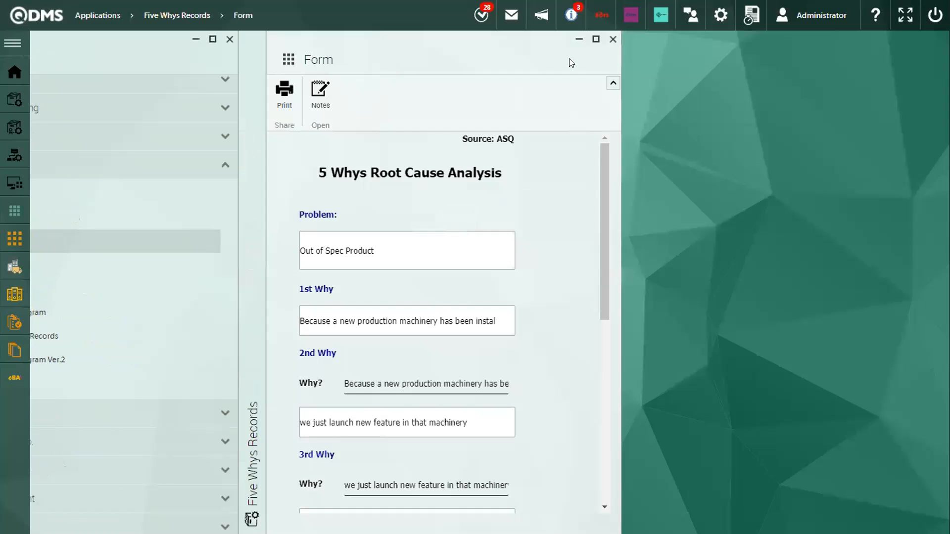
click(596, 39)
drag(930, 183, 928, 139)
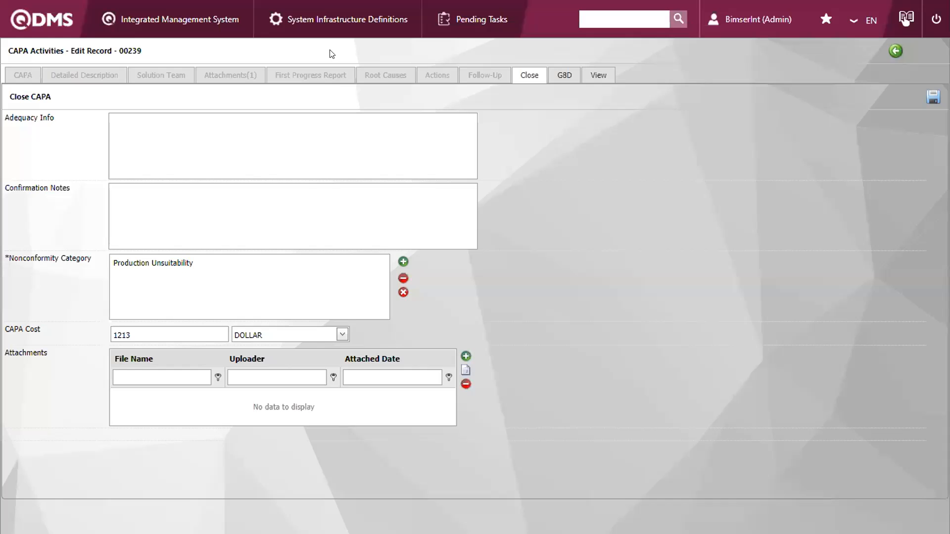
Switch back to the Integrated Management System site with the open CAPA and open the Audit Plans of Audit Activities.
click(196, 25)
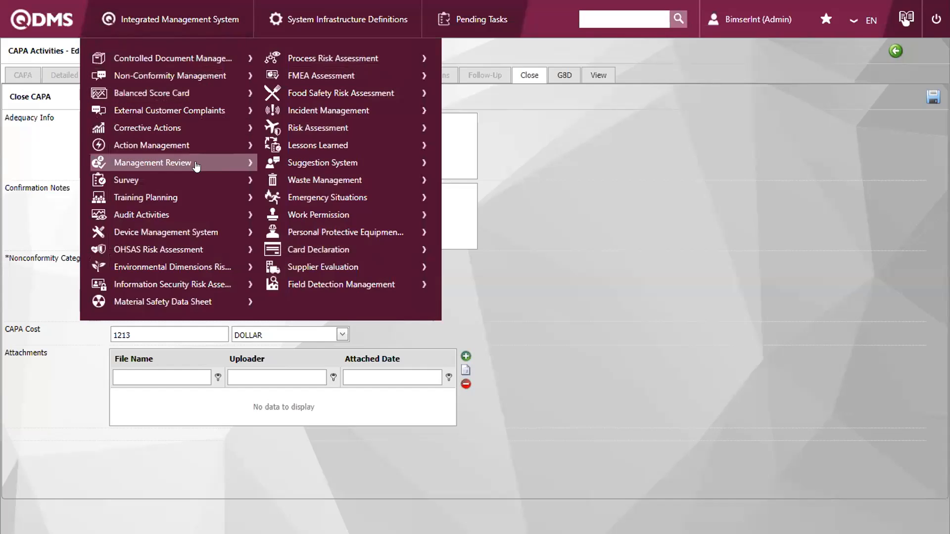
mouse_move(220, 216)
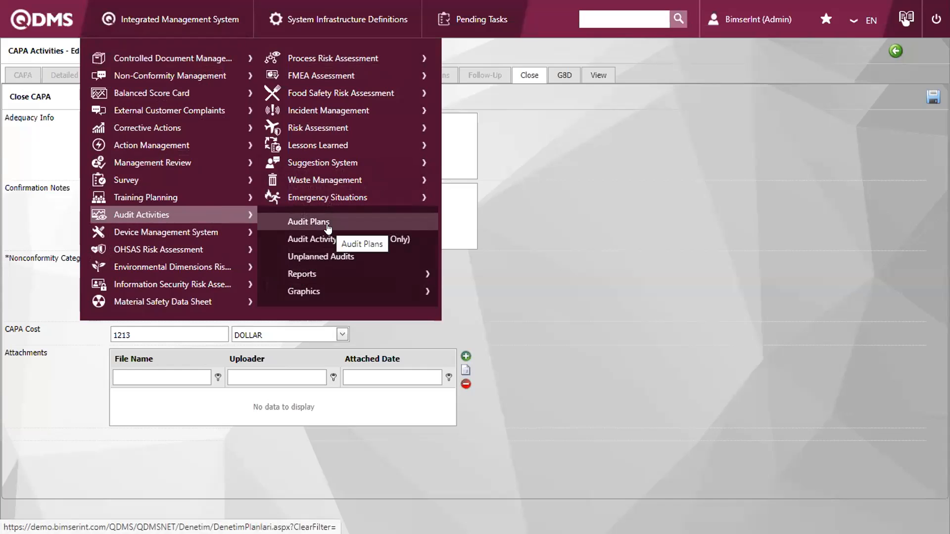
click(321, 220)
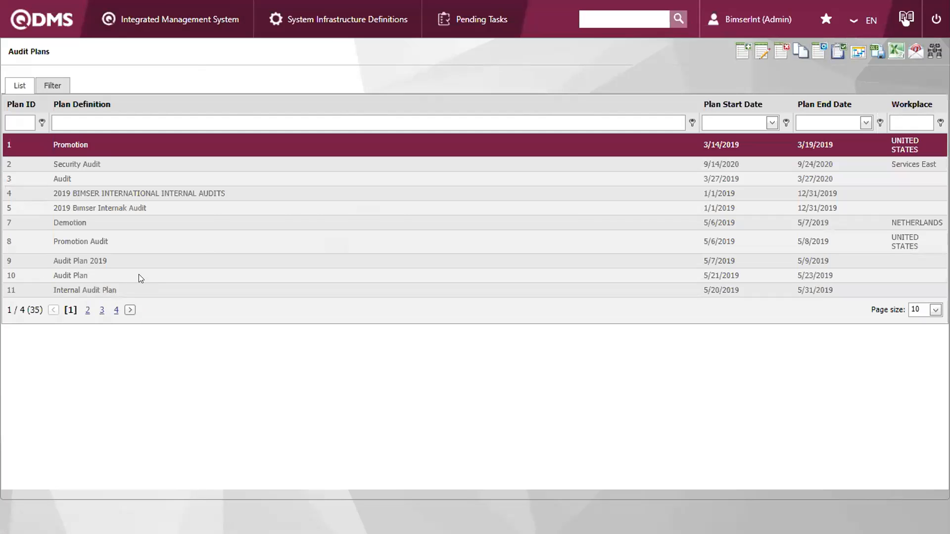
Look through pages 3 and 4 of the audit plans and return to page 1.
click(161, 294)
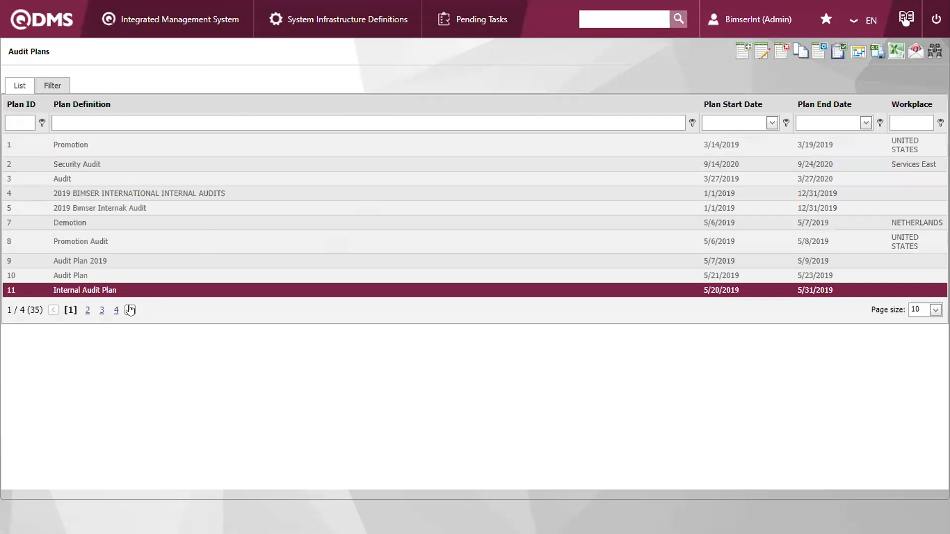
click(102, 311)
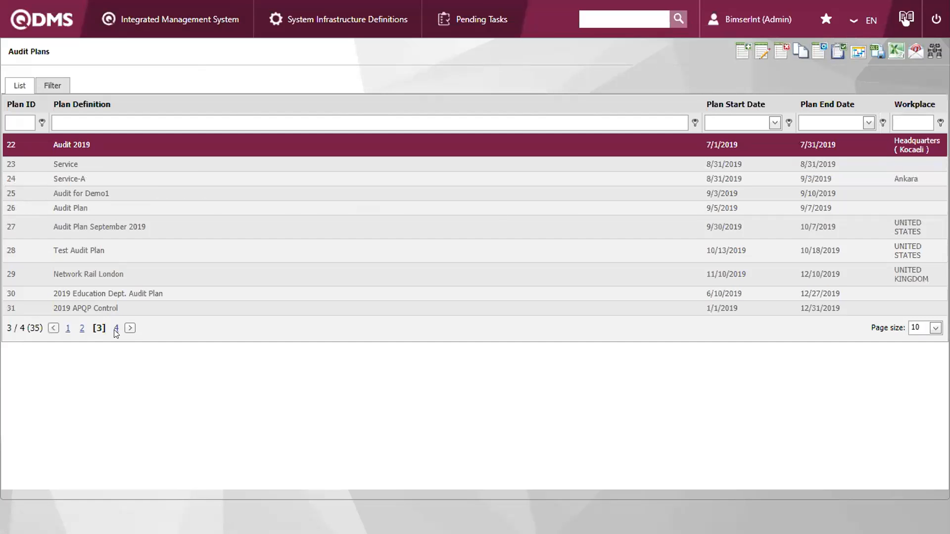
click(117, 329)
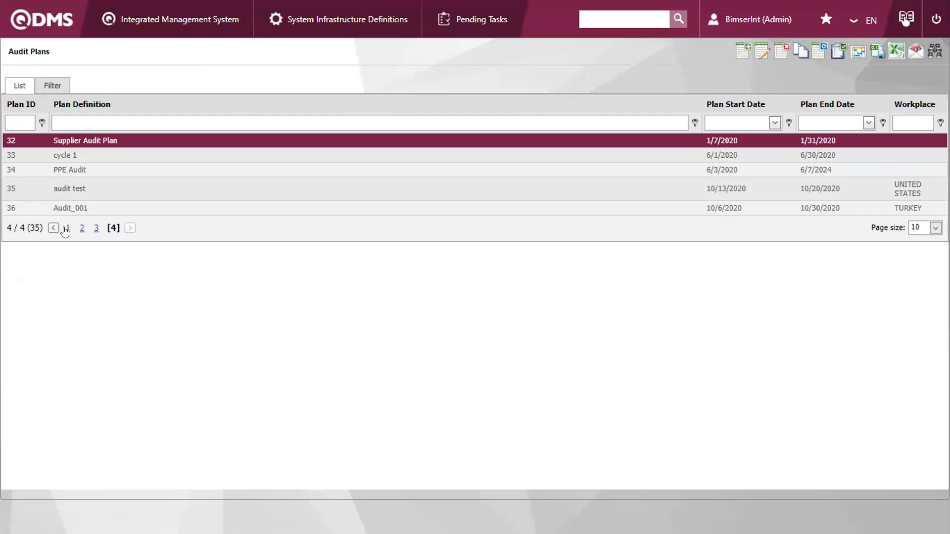
click(65, 230)
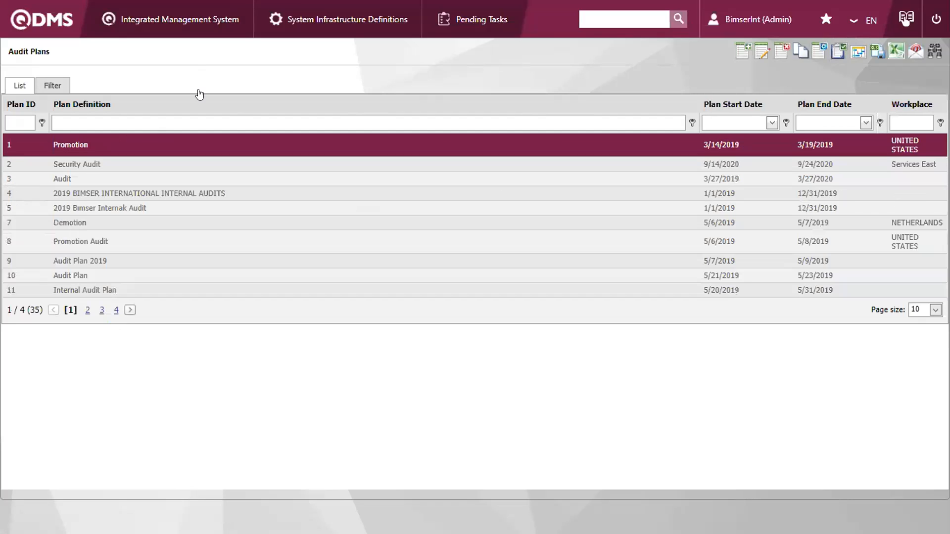
Open the audits belonging to plan 11, Internal Audit Plan.
click(193, 295)
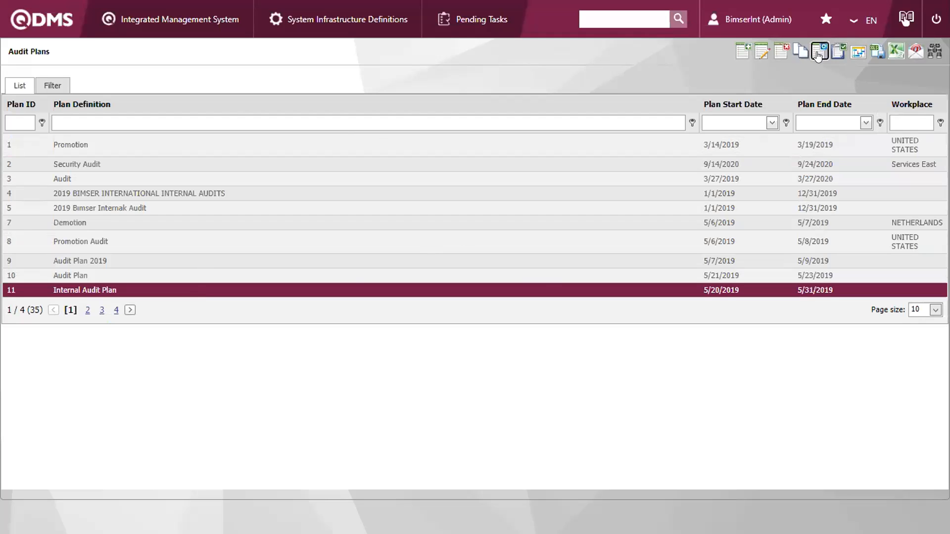
click(819, 51)
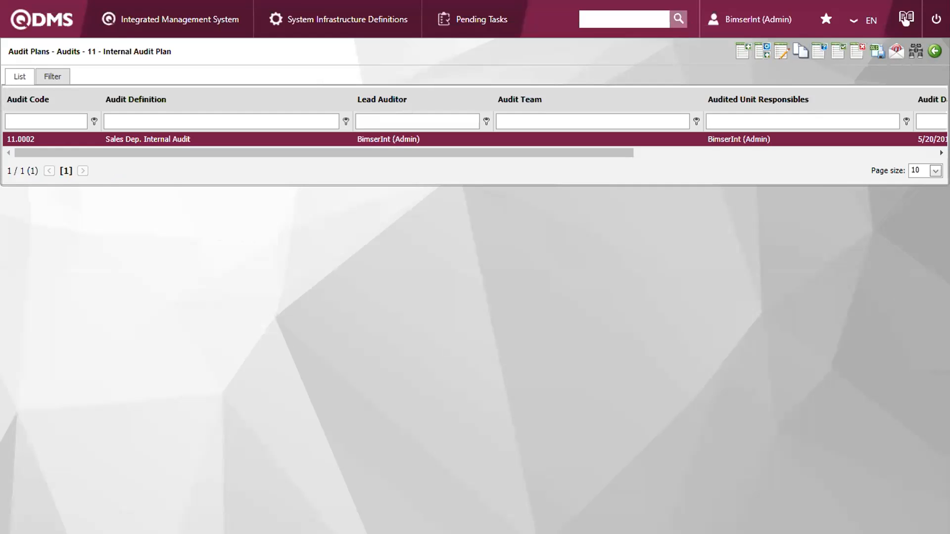
drag(284, 153, 248, 151)
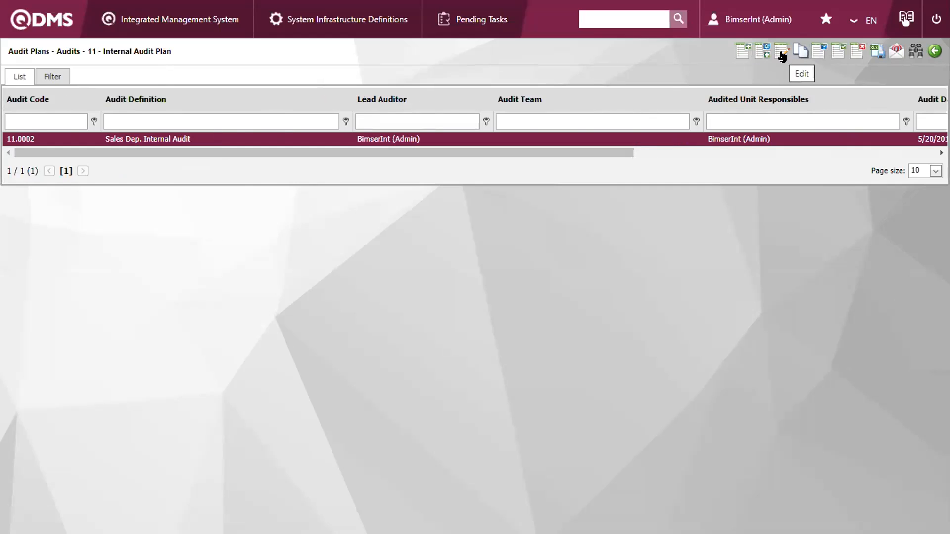
Open the Sales Dep. Internal Audit record for editing, review its fields and return to the audits list without saving.
click(780, 52)
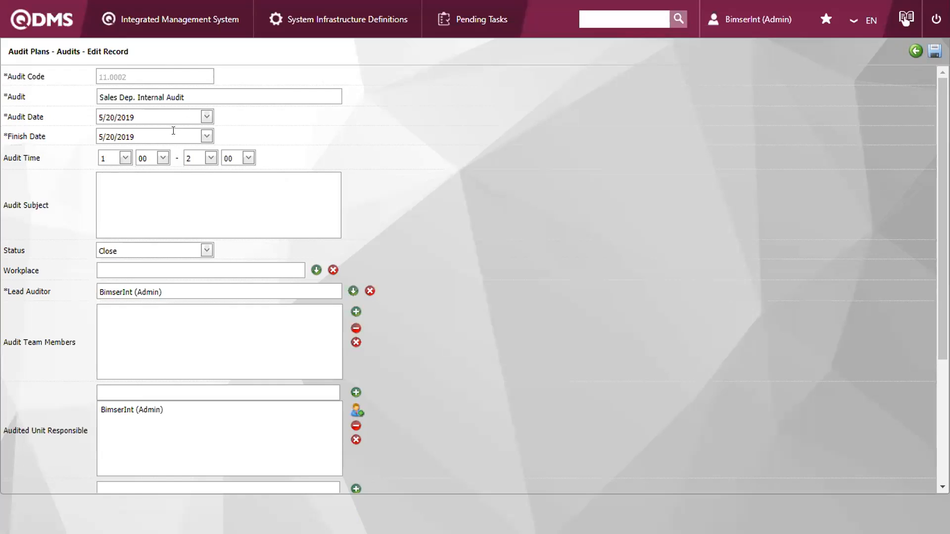
click(242, 205)
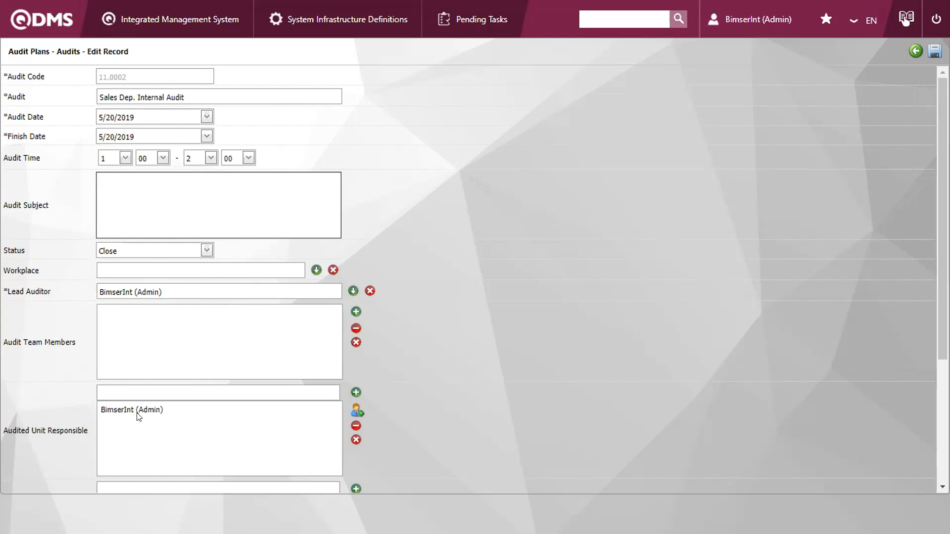
scroll(247, 418, down, 2)
scroll(594, 272, up, 2)
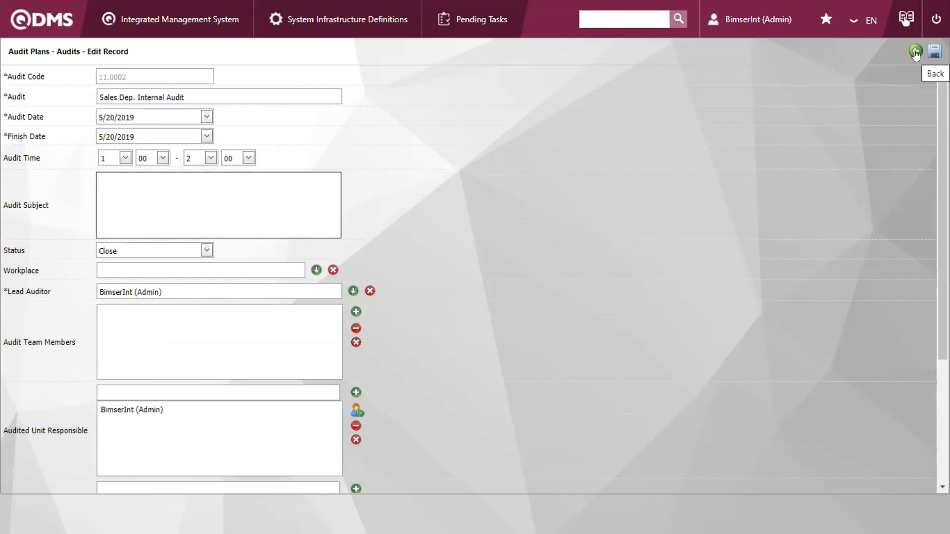
click(915, 51)
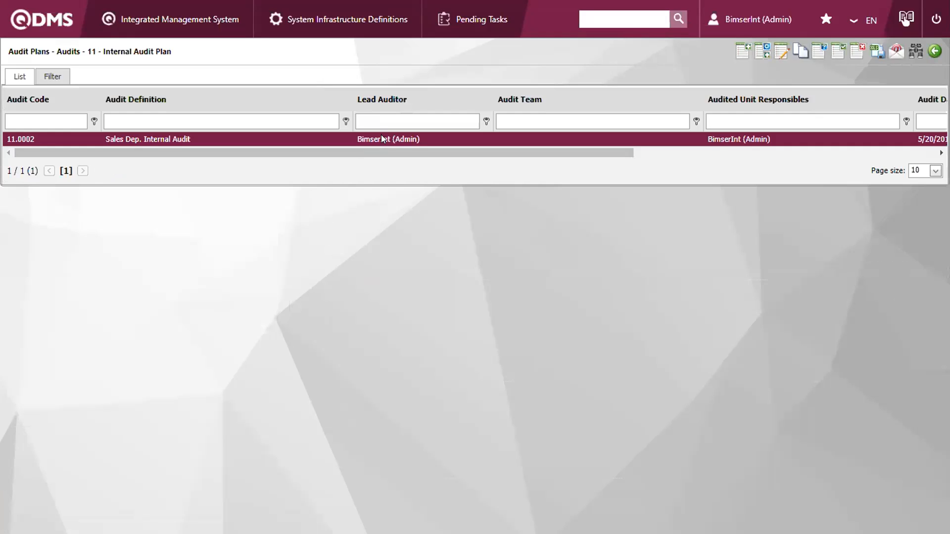
Review the questions assigned to the Sales Dep. Internal Audit and return to the plan's audits list.
click(819, 51)
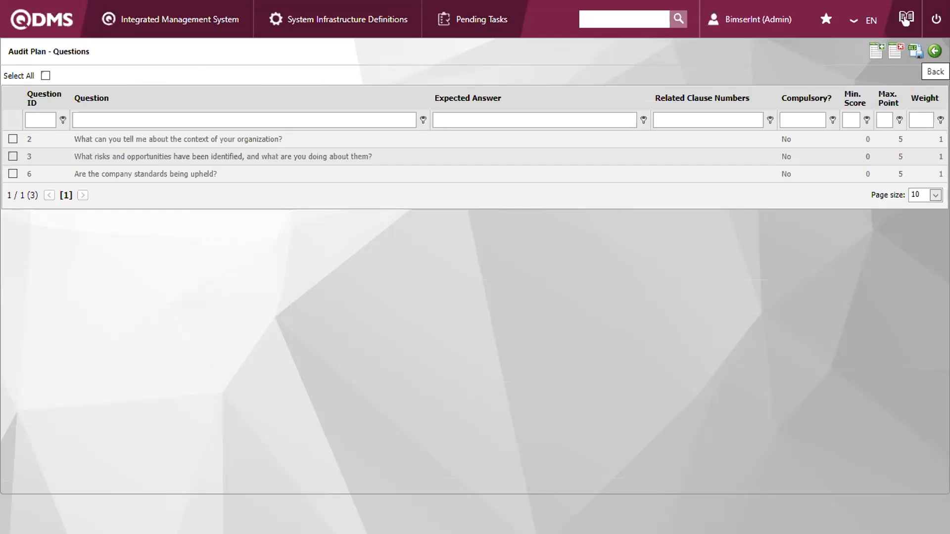
click(933, 53)
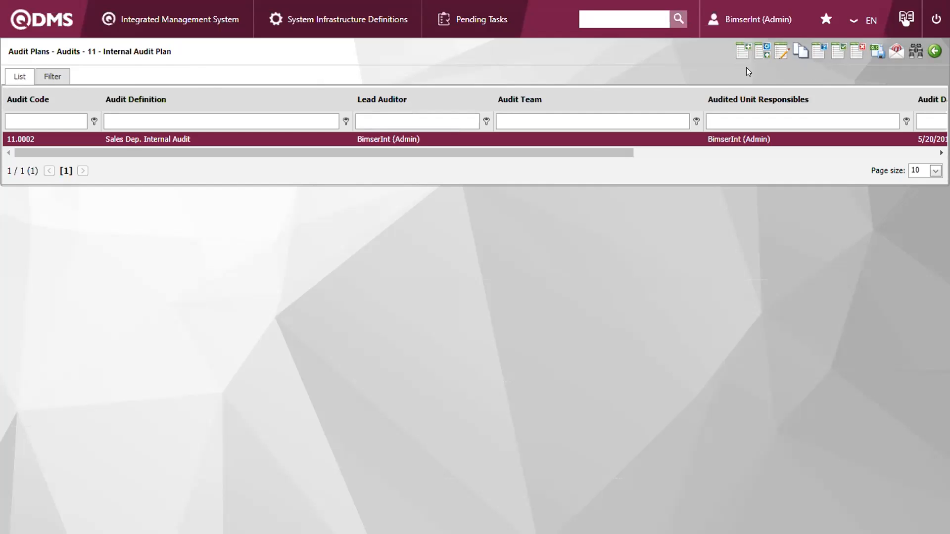
Return to the home page's My Tasks and expand the Audits to Perform list.
click(19, 28)
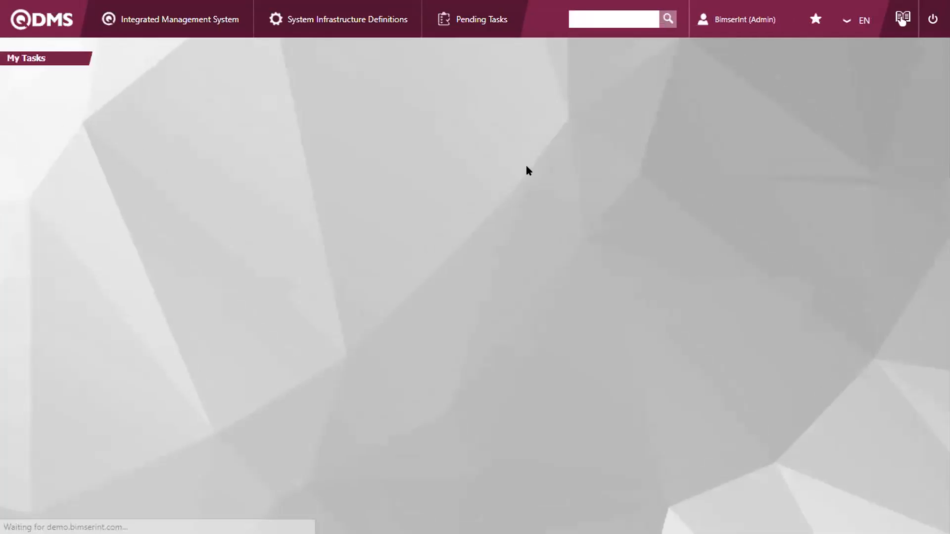
click(515, 286)
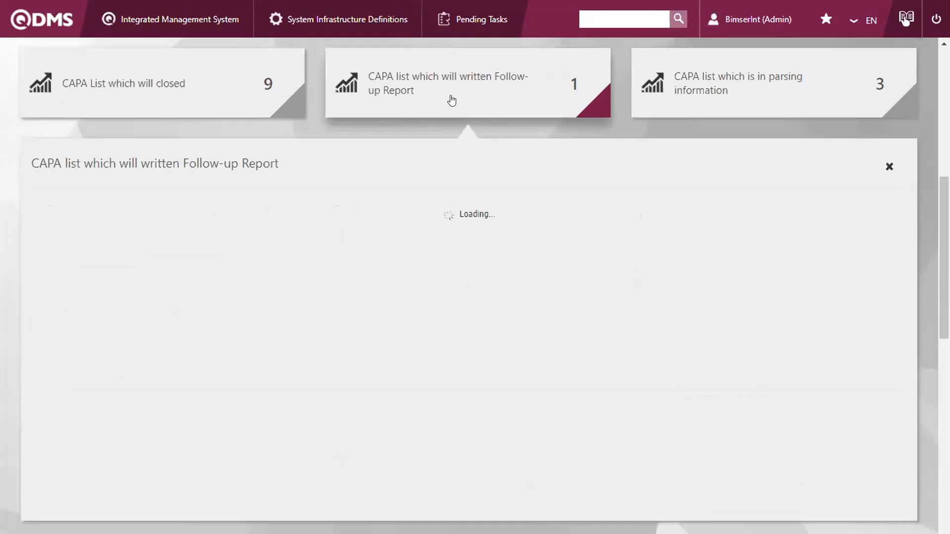
click(449, 100)
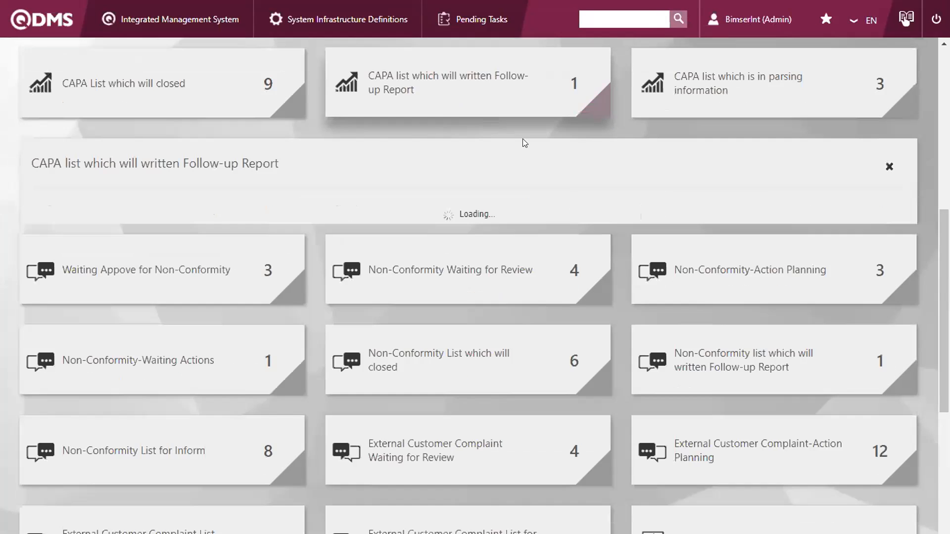
scroll(618, 204, up, 8)
scroll(615, 204, down, 10)
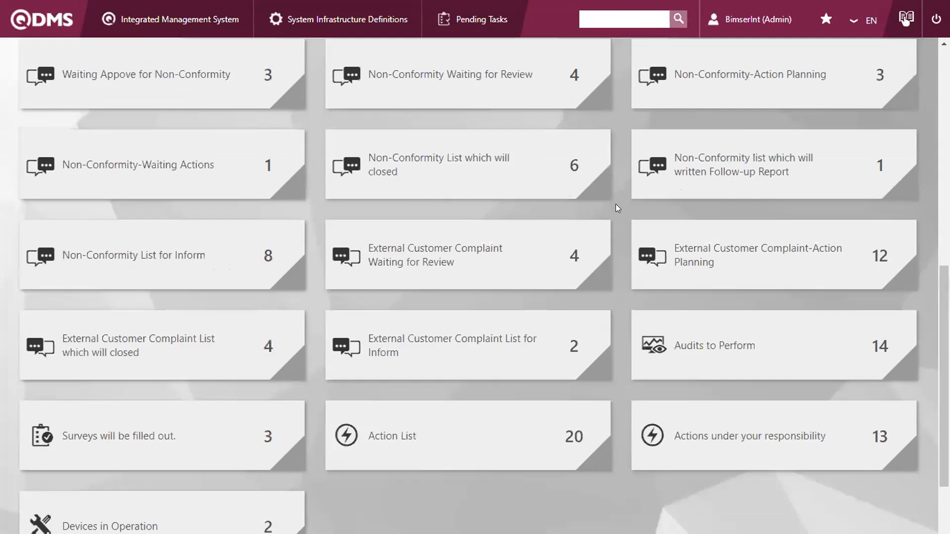
scroll(619, 198, down, 2)
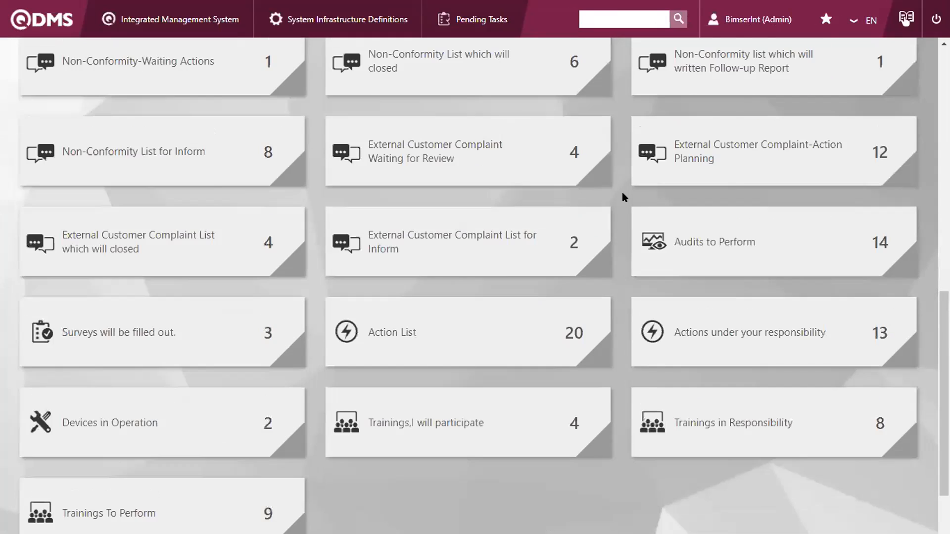
click(772, 233)
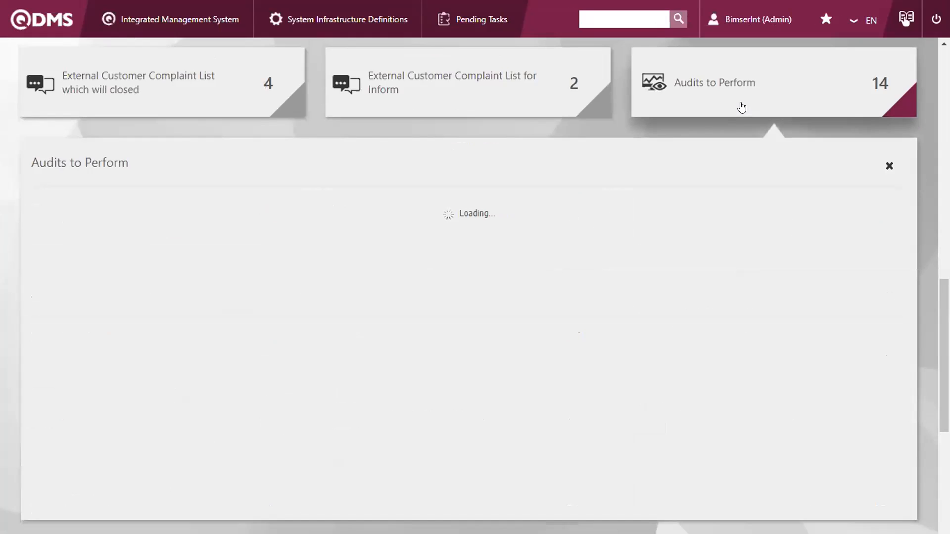
Look through the audits to perform and open AIT001, the IT Internal Audit of New Audit Plan 2019.
scroll(382, 214, down, 3)
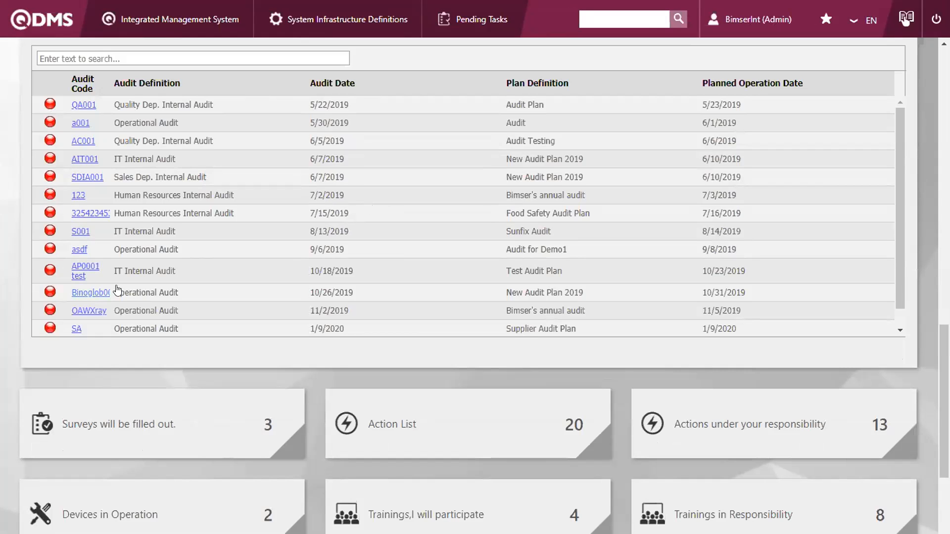
scroll(270, 227, up, 2)
scroll(334, 200, up, 1)
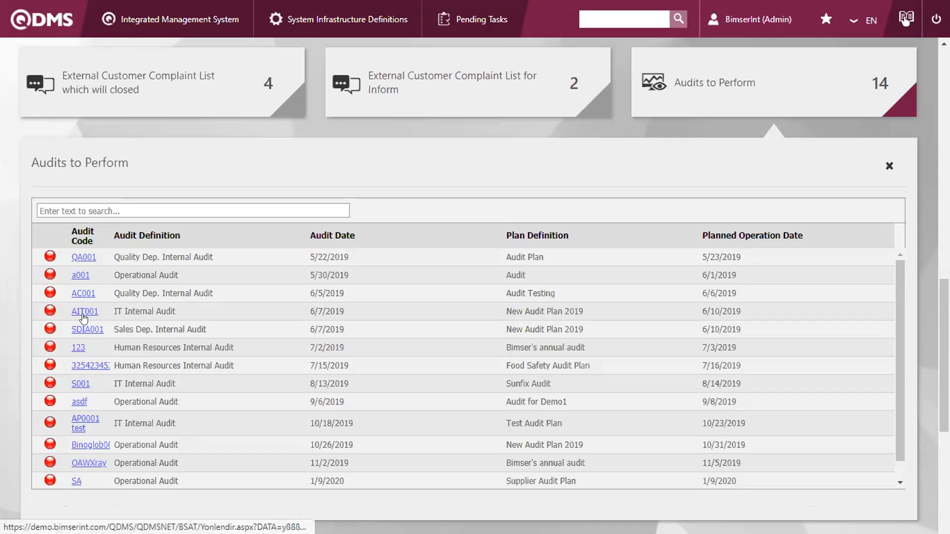
click(83, 311)
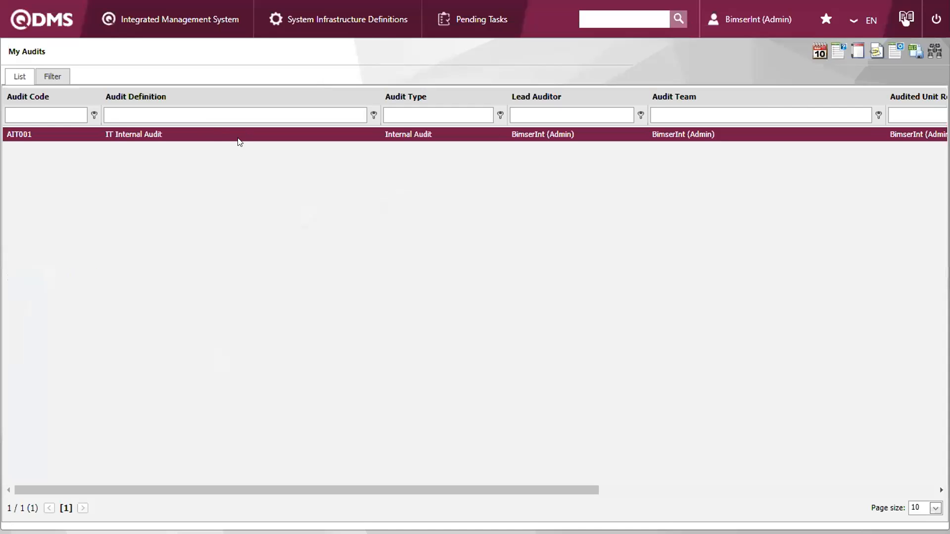
Review the questions assigned to the IT Internal Audit and return to My Audits.
click(839, 53)
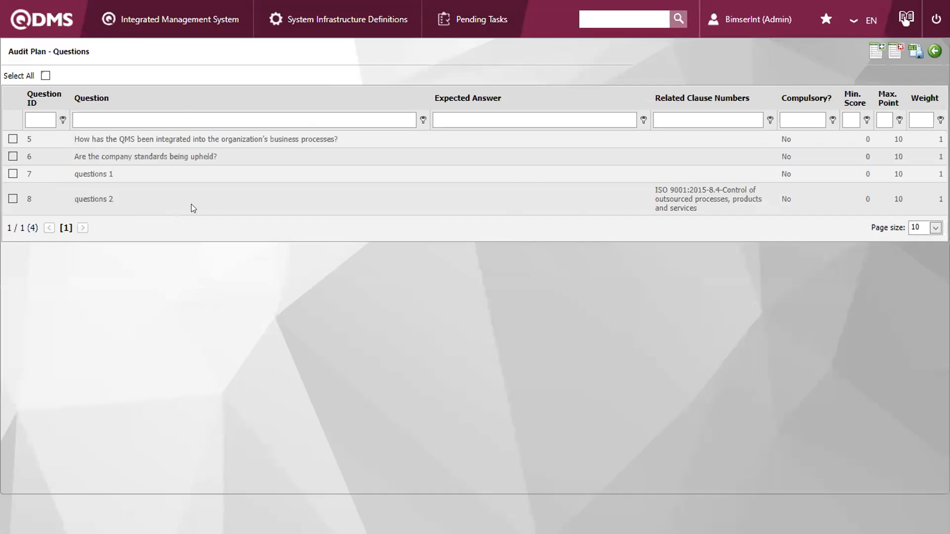
click(933, 51)
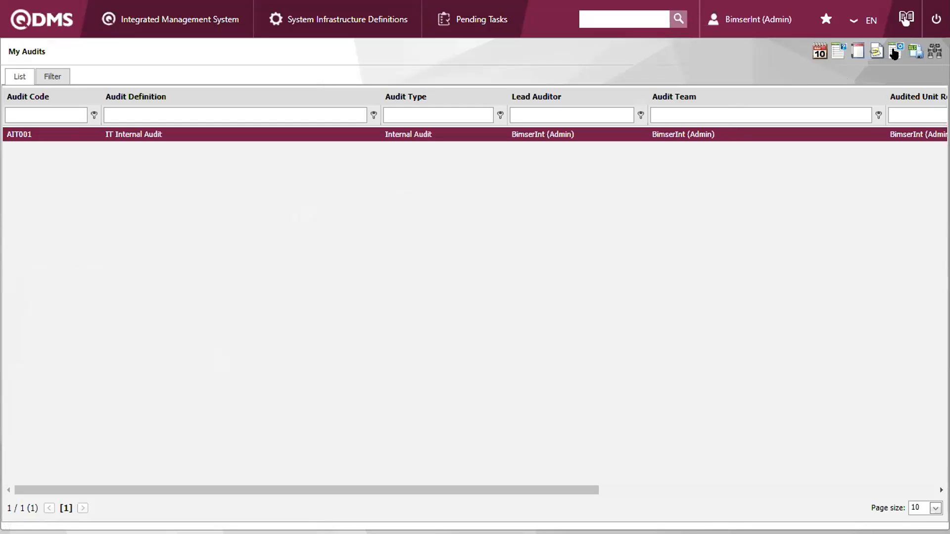
Start performing the IT Internal Audit and open the answer to question 5 about QMS integration for editing.
click(895, 52)
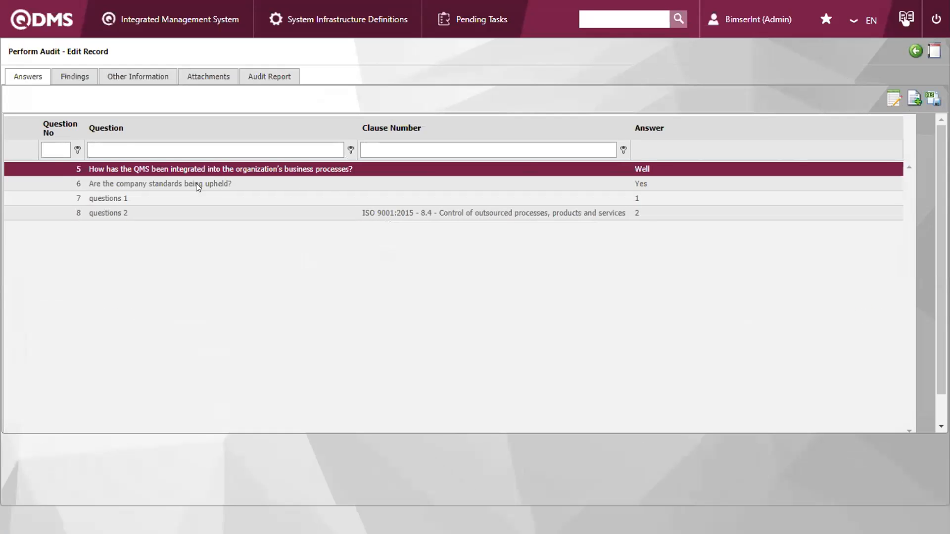
click(894, 98)
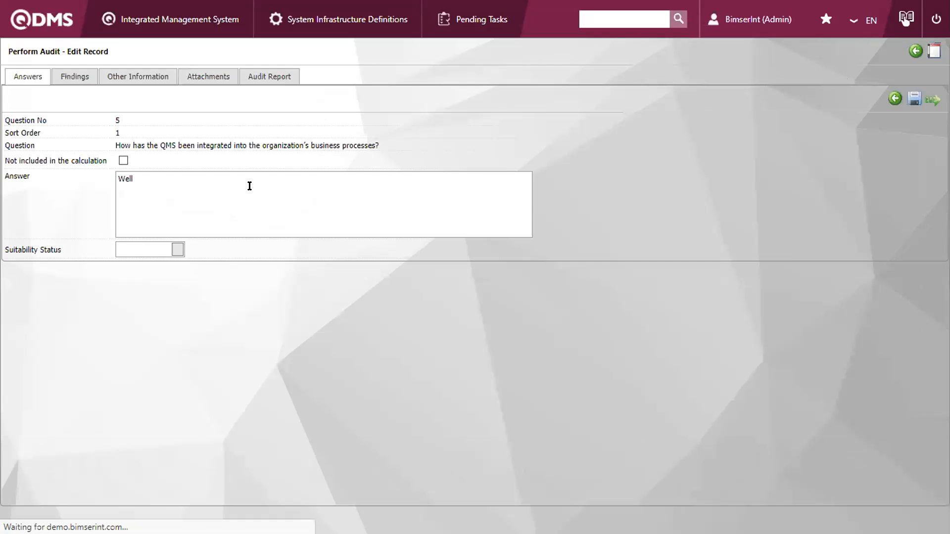
drag(195, 197, 104, 184)
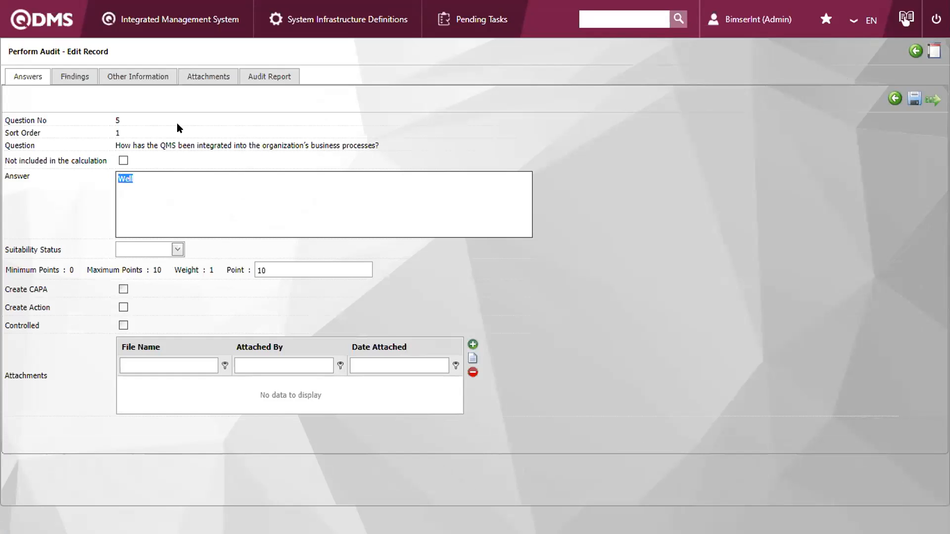
Look through the audit's Findings, Other Information and Audit Report sections and return to the Findings.
click(62, 82)
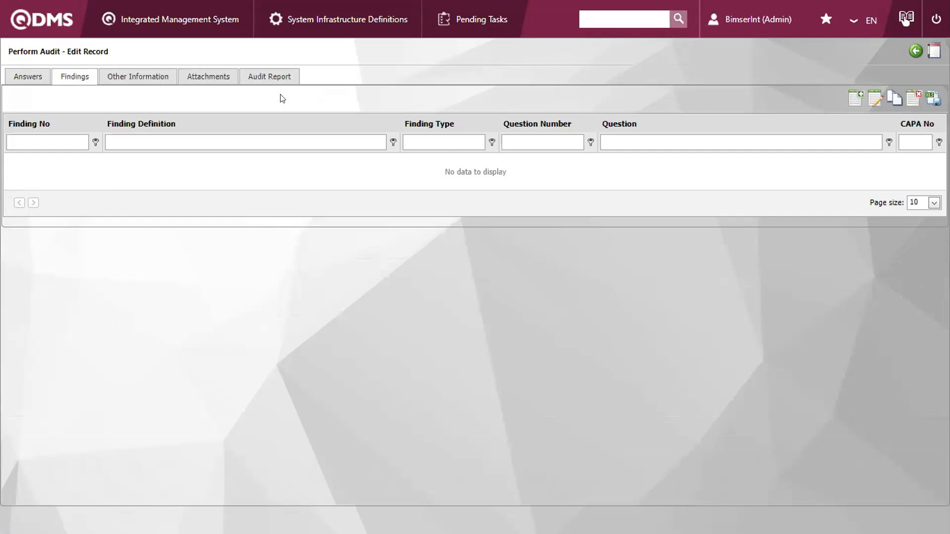
click(136, 77)
click(254, 76)
click(85, 83)
Add a new finding to the audit and set its type to Major Findings.
click(853, 99)
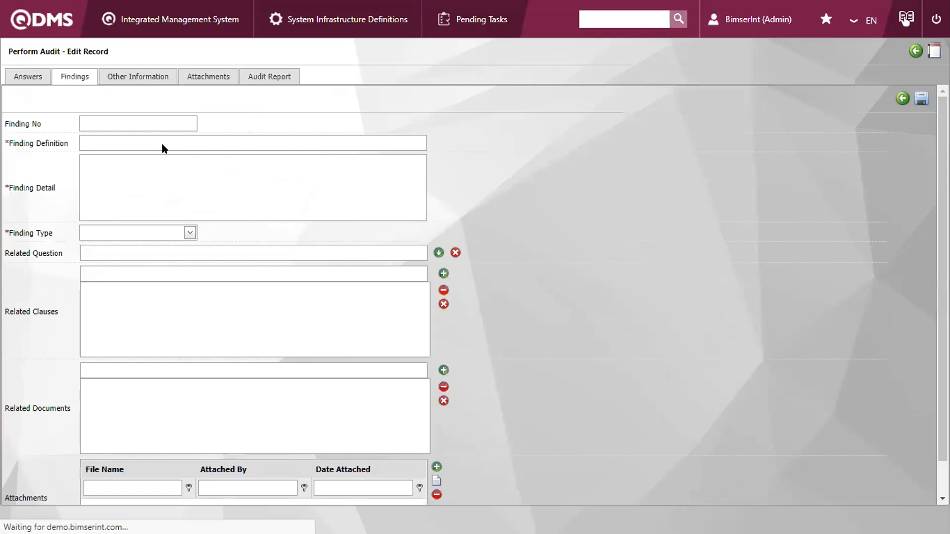
click(162, 142)
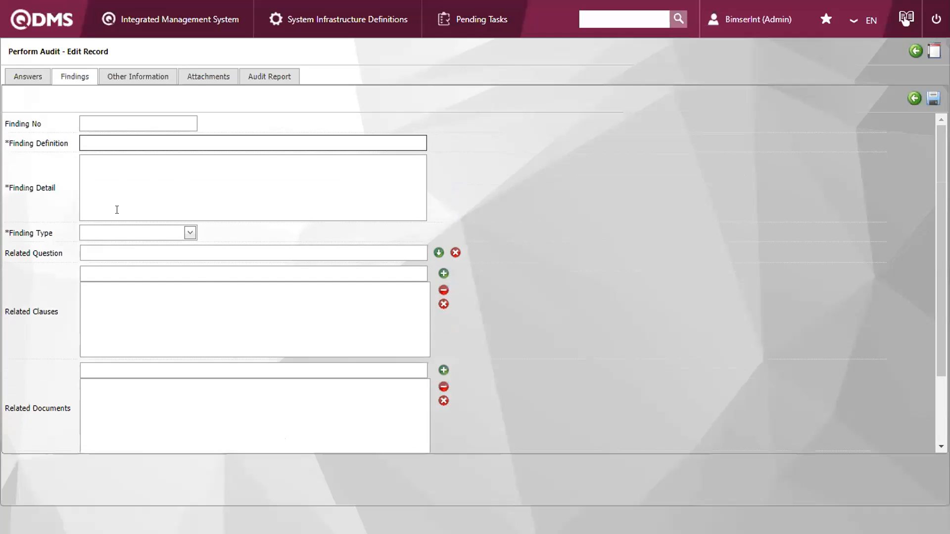
click(183, 232)
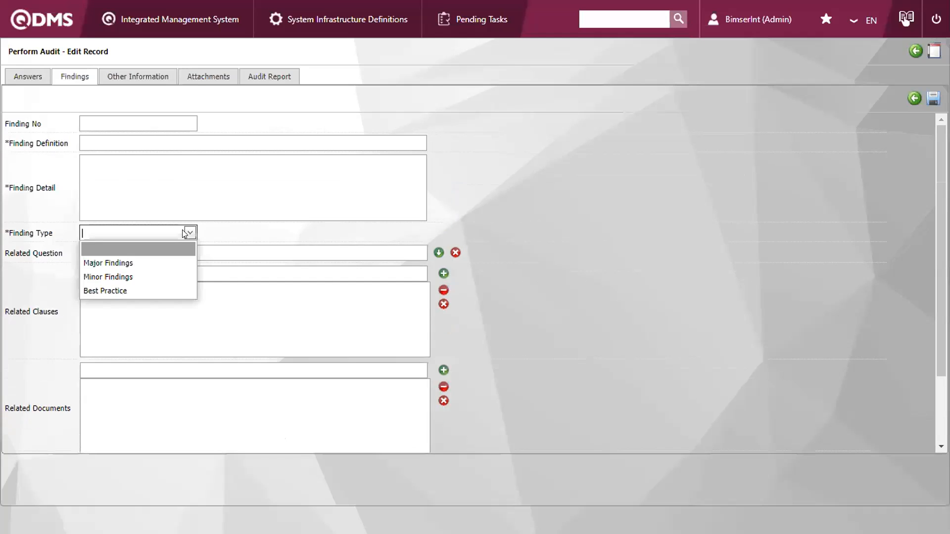
click(171, 259)
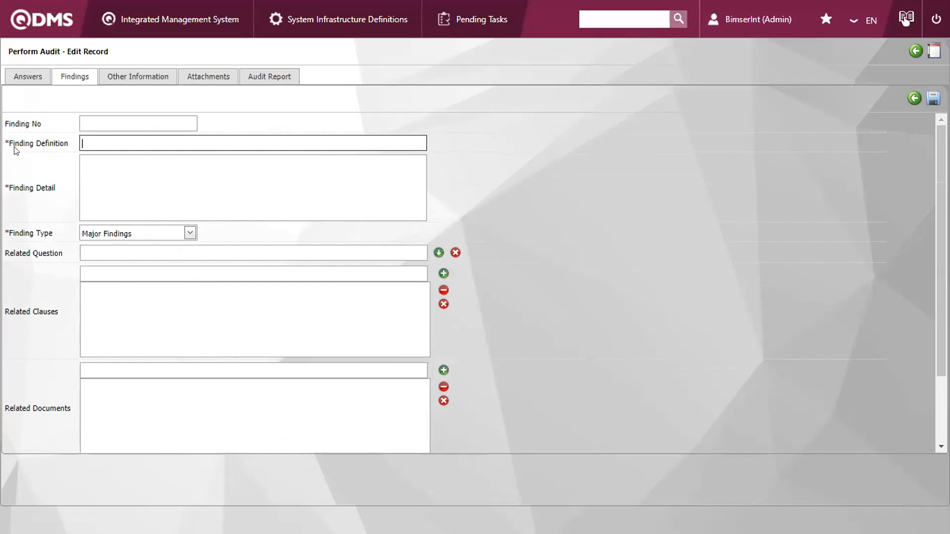
Fill in the finding's definition as "Finding Definition" and its detail as "Finding Detail", and save the finding.
drag(68, 143, 8, 139)
key(ctrl+c)
double_click(82, 144)
click(134, 140)
key(ctrl+v)
drag(63, 188, 6, 188)
key(ctrl+c)
click(153, 174)
key(ctrl+v)
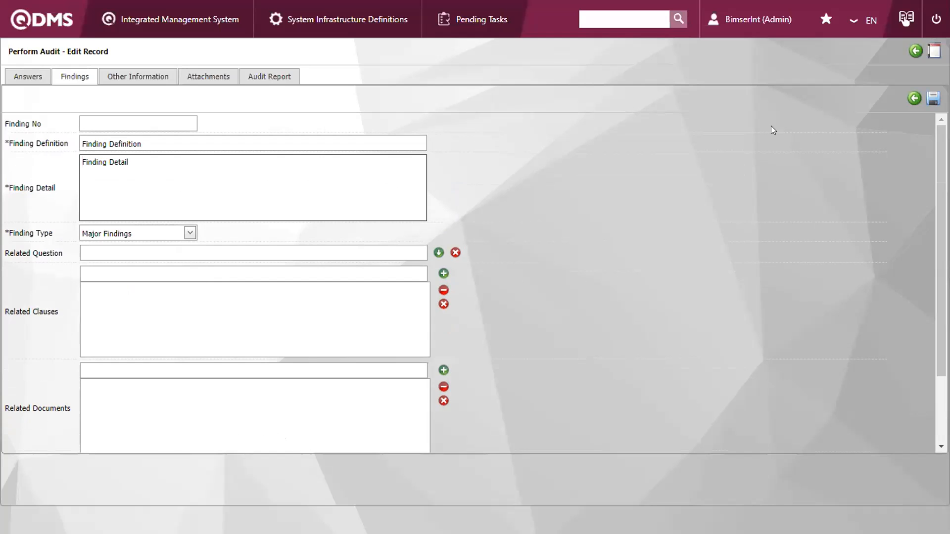
click(933, 100)
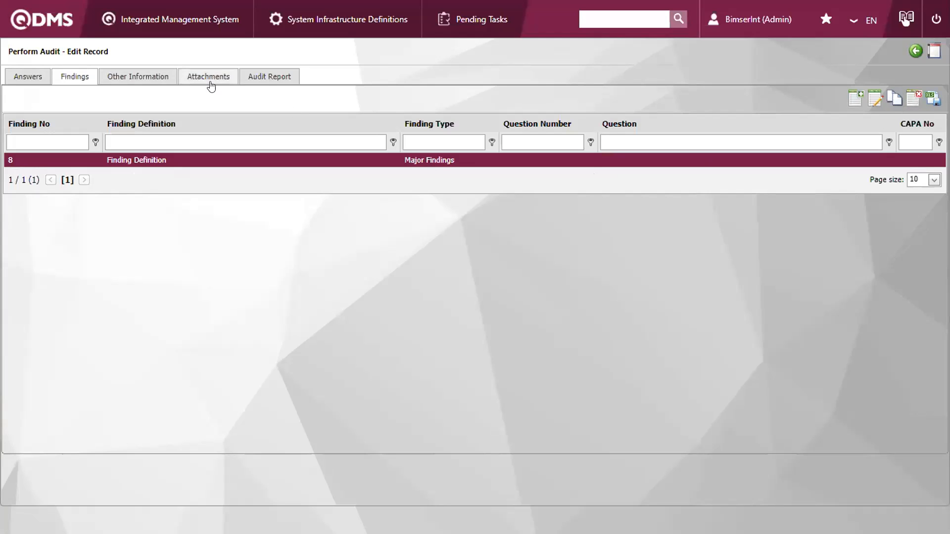
In the answer to question 5, enable Create CAPA with finding type Major Findings and continue to the next question.
click(28, 78)
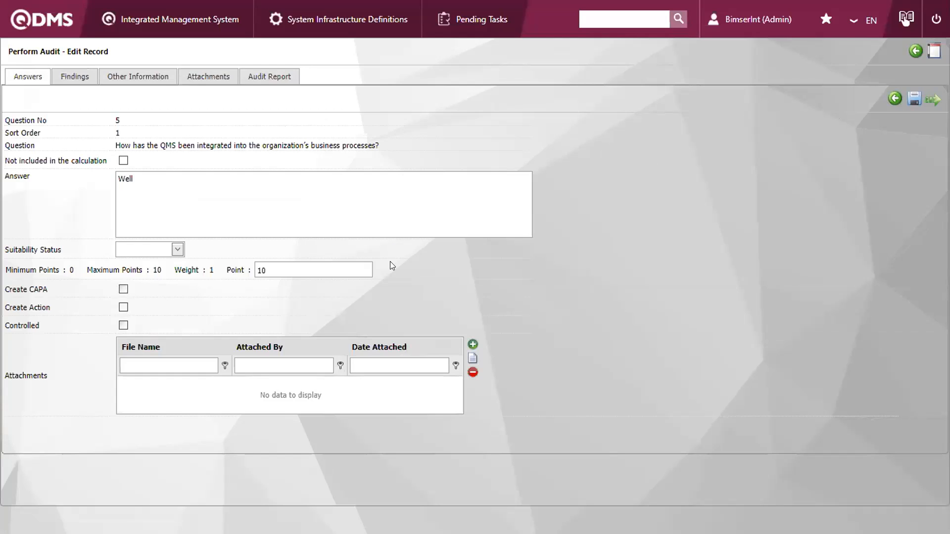
click(123, 289)
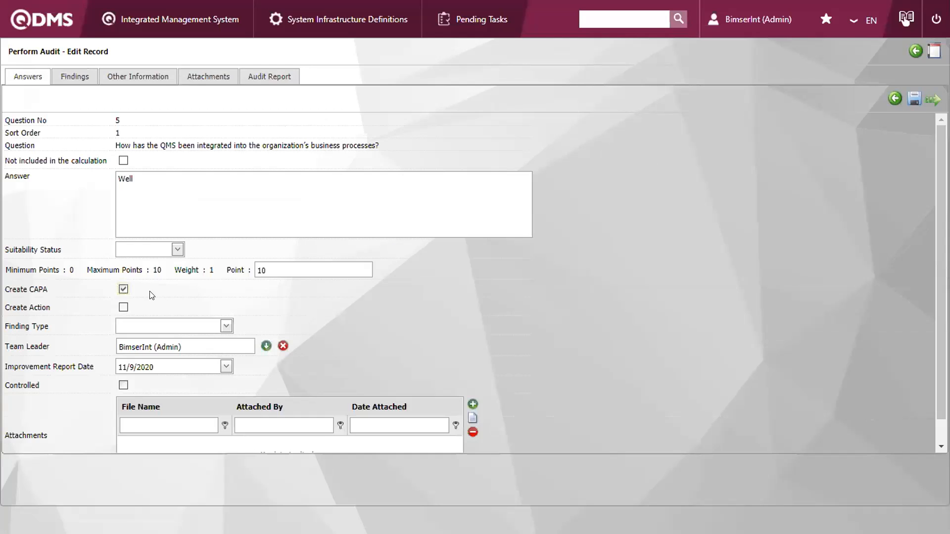
scroll(233, 283, down, 1)
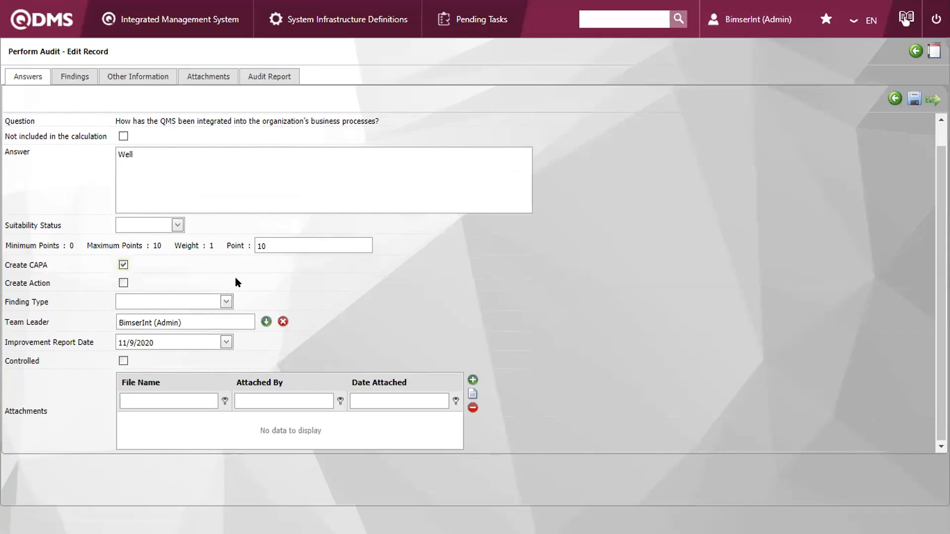
click(226, 303)
click(173, 328)
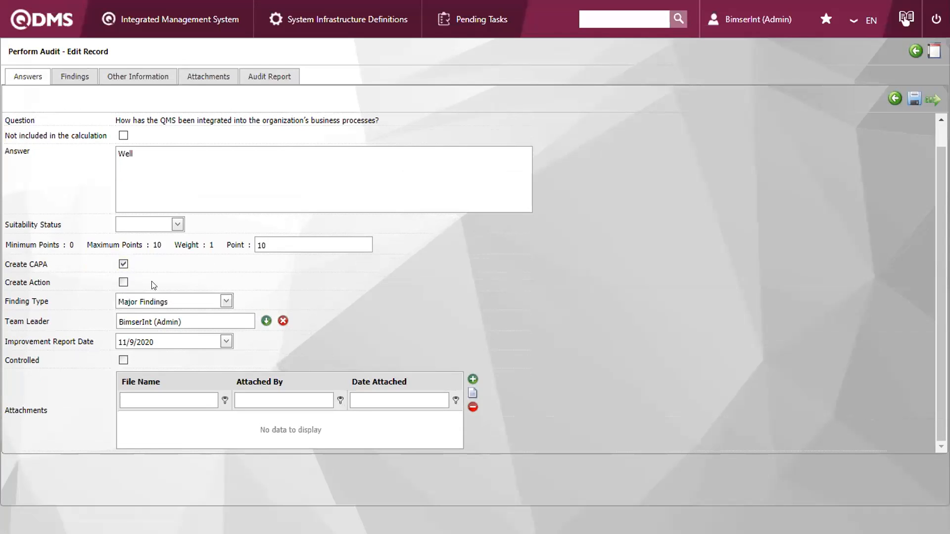
click(932, 100)
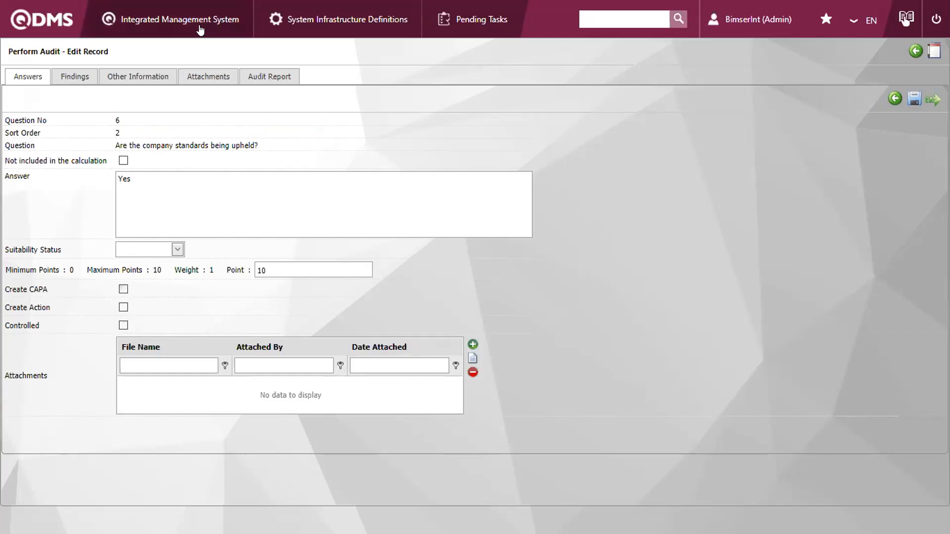
Browse the reports of External Customer Complaints and Corrective Actions, and open the CAPA Follow-up Report.
mouse_move(201, 20)
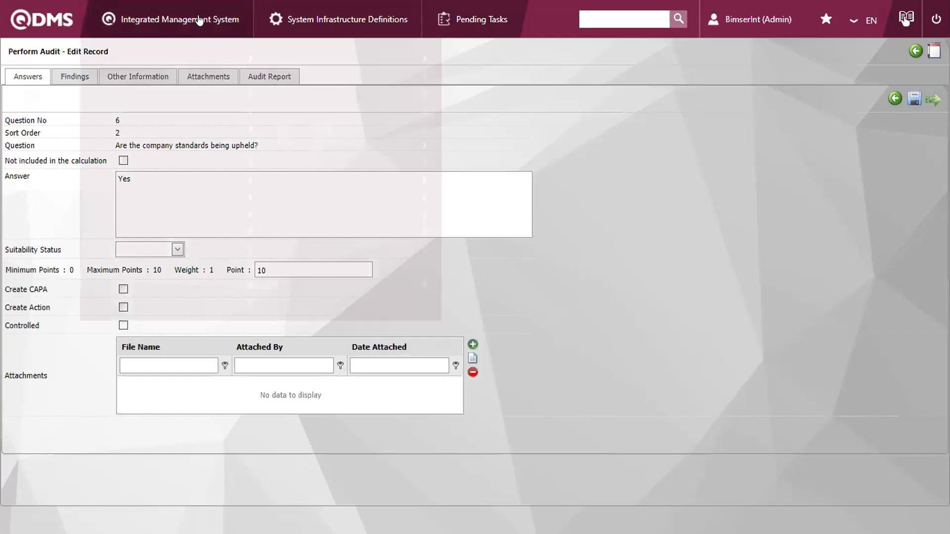
mouse_move(207, 109)
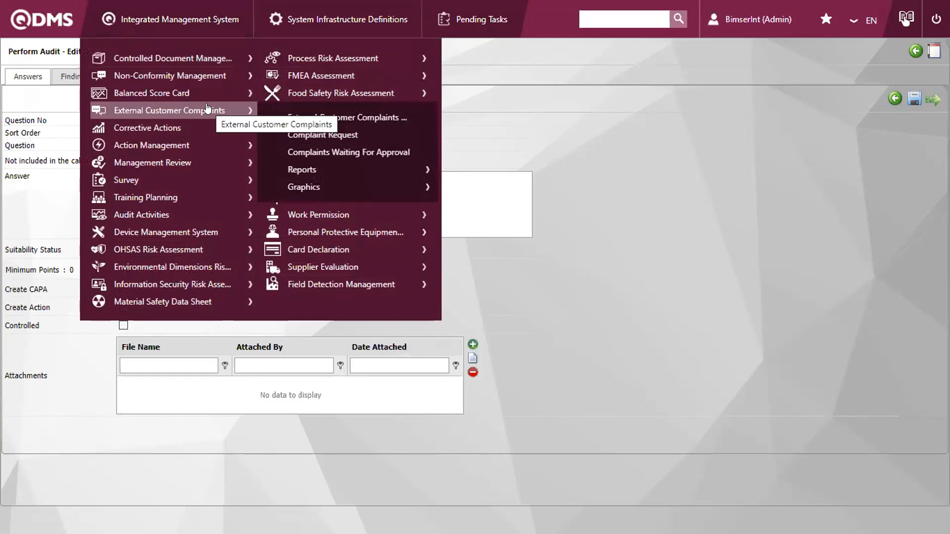
mouse_move(429, 169)
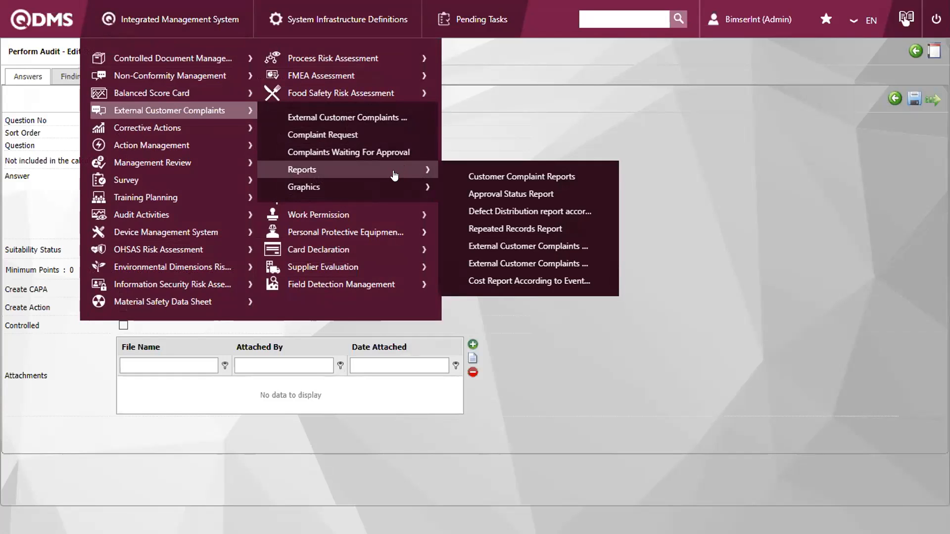
mouse_move(170, 129)
mouse_move(314, 186)
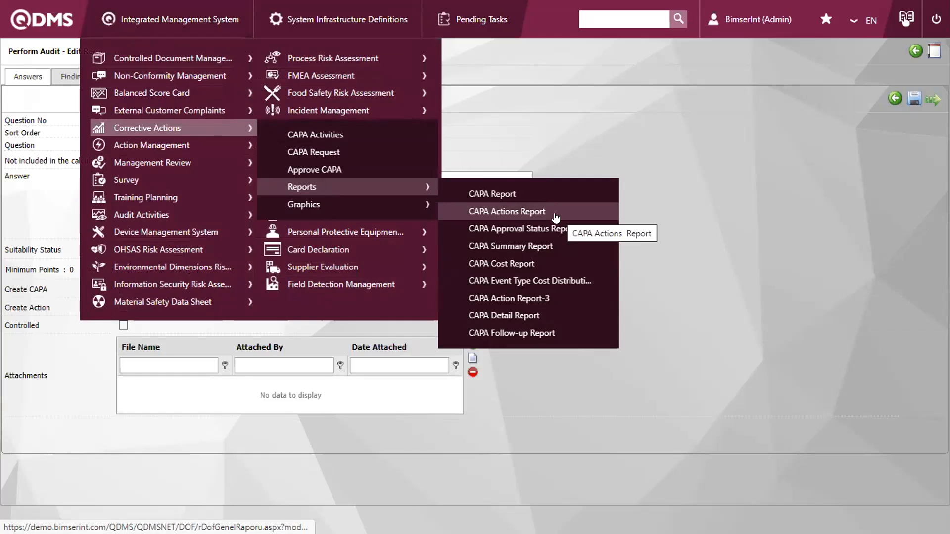
click(559, 332)
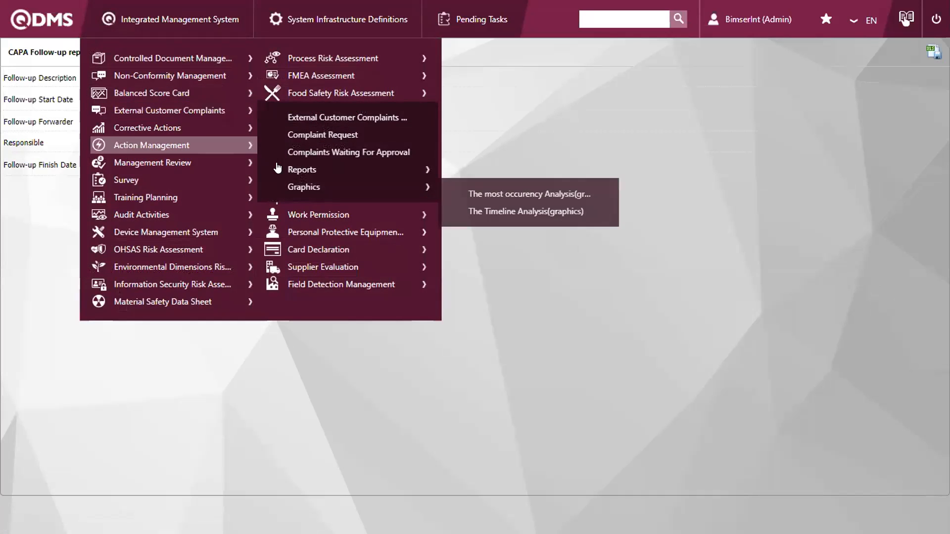
Open the most occurrence analysis graphic of Corrective Actions.
mouse_move(333, 208)
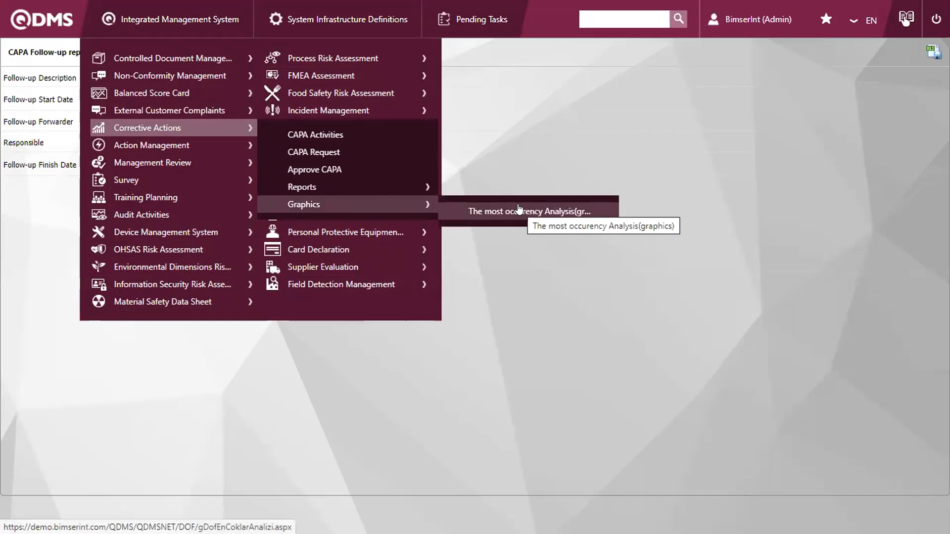
click(517, 210)
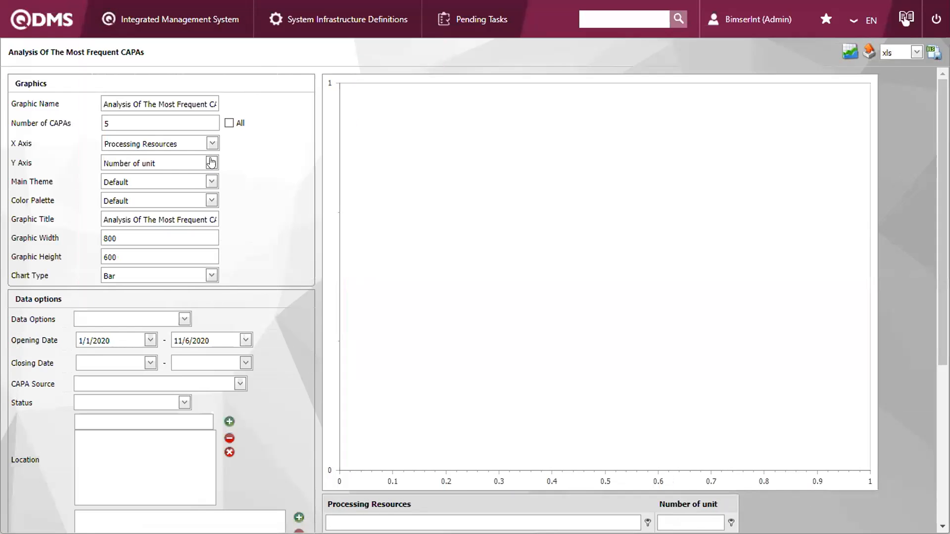
Set the X axis of the most frequent CAPAs analysis to Responsible Department and generate the chart.
click(212, 144)
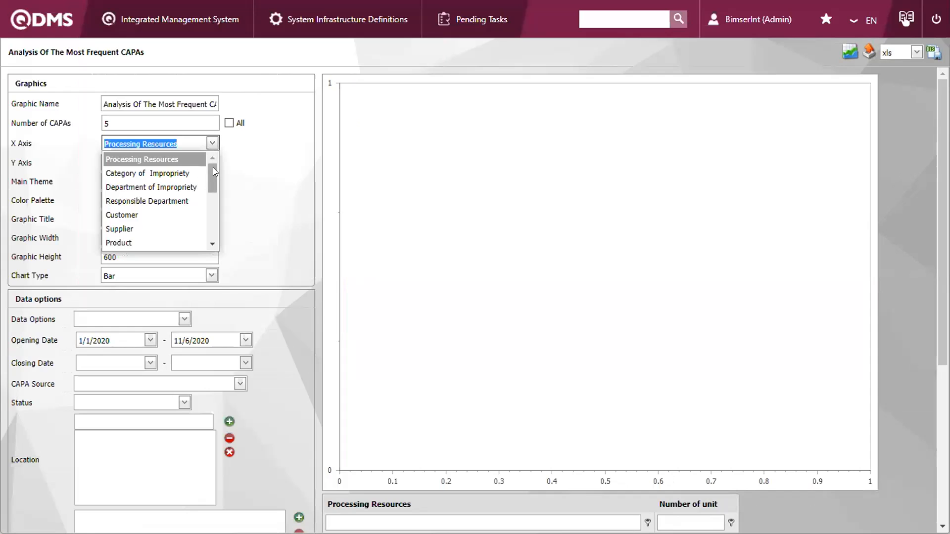
scroll(214, 173, down, 1)
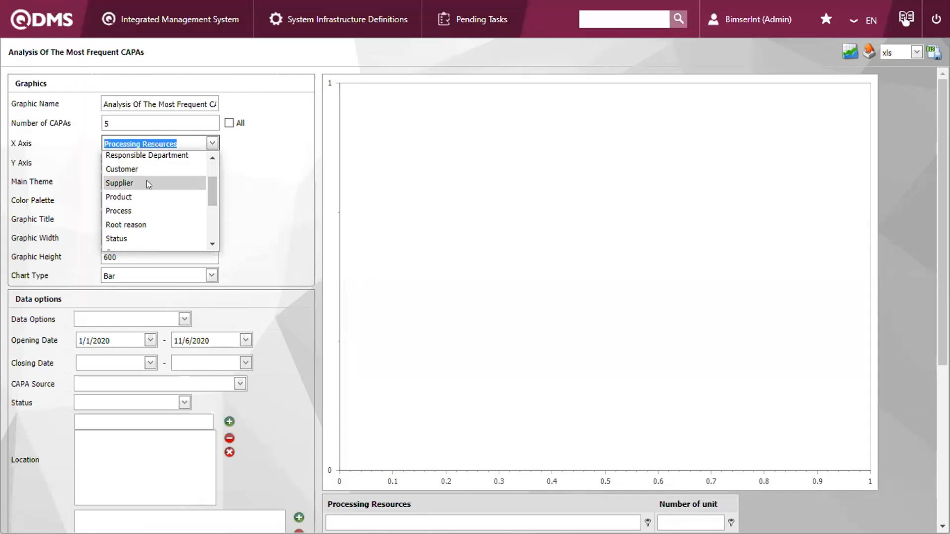
click(159, 156)
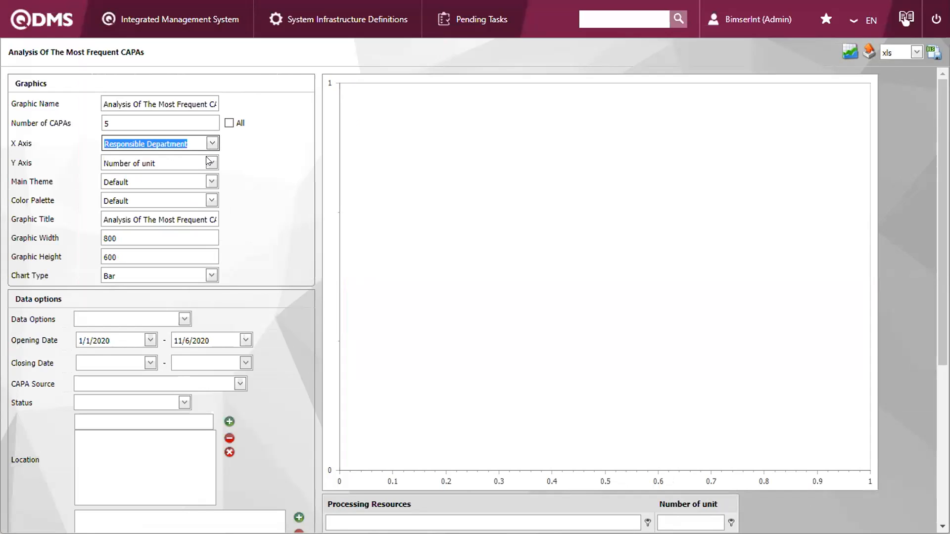
click(269, 173)
click(150, 340)
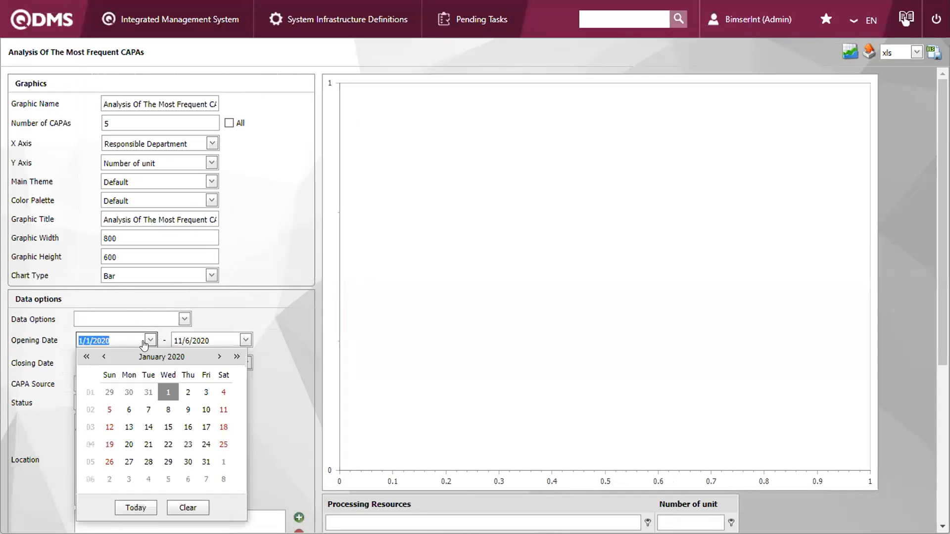
click(107, 340)
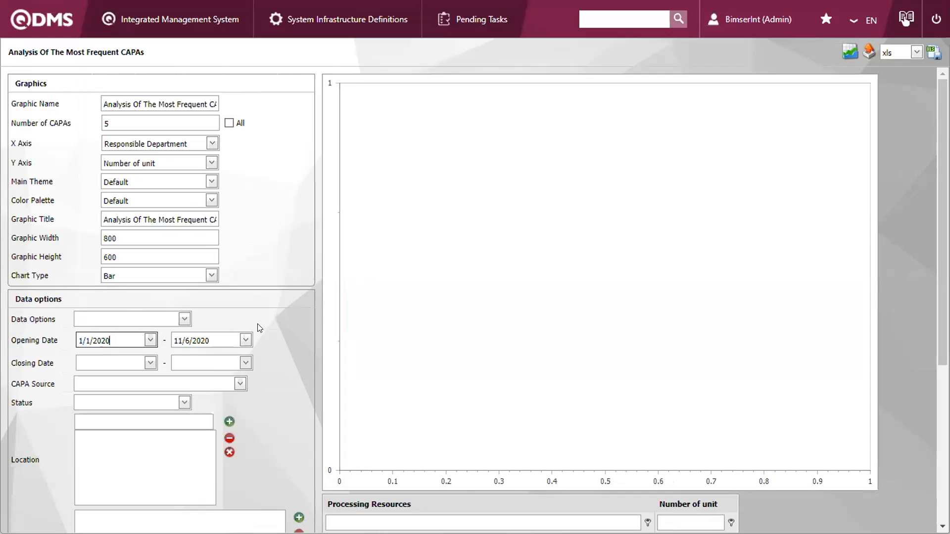
click(850, 52)
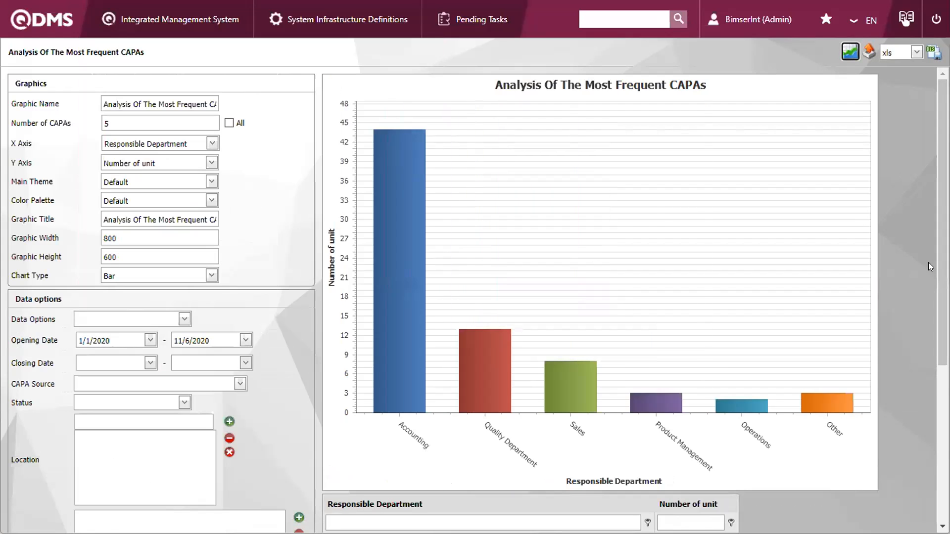
Review the CAPA chart and its responsible department table, and check the available export formats.
scroll(931, 266, down, 1)
scroll(817, 327, down, 5)
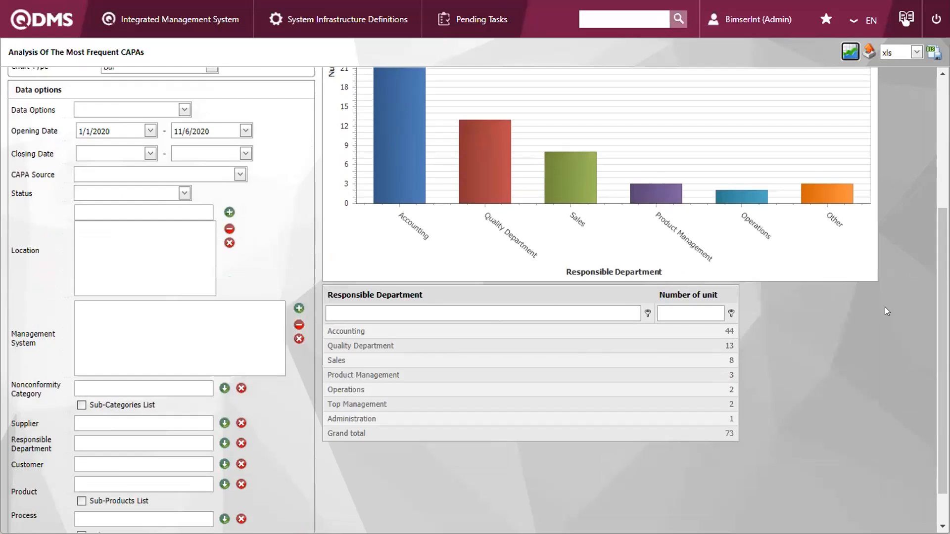
scroll(866, 311, up, 4)
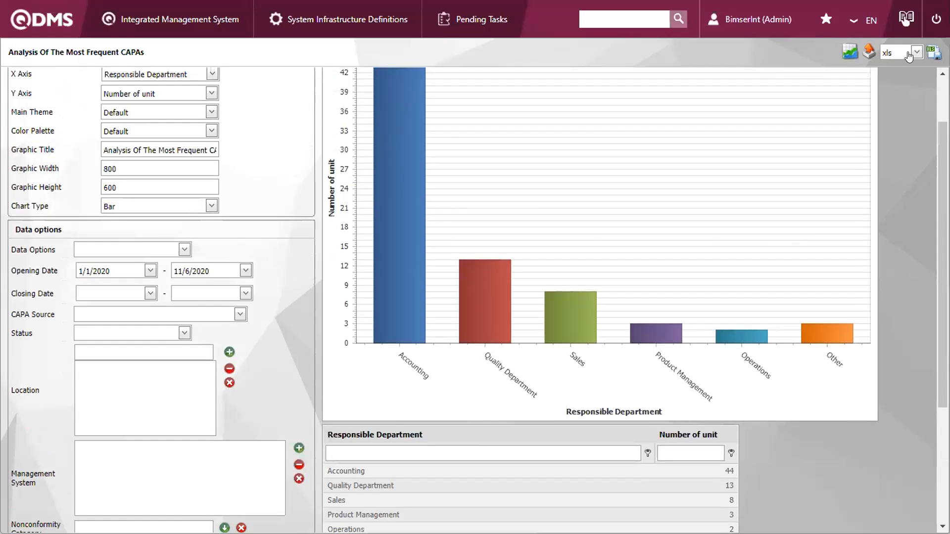
click(908, 53)
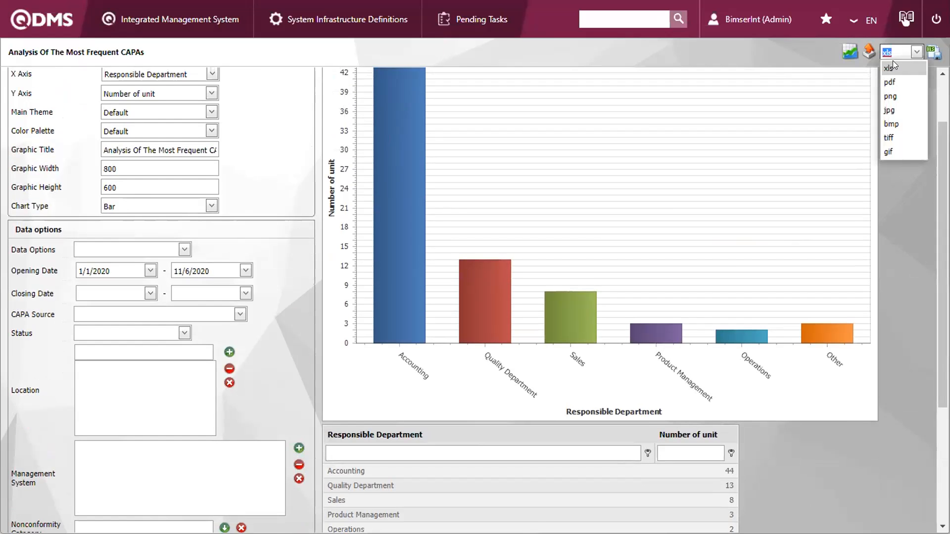
click(907, 189)
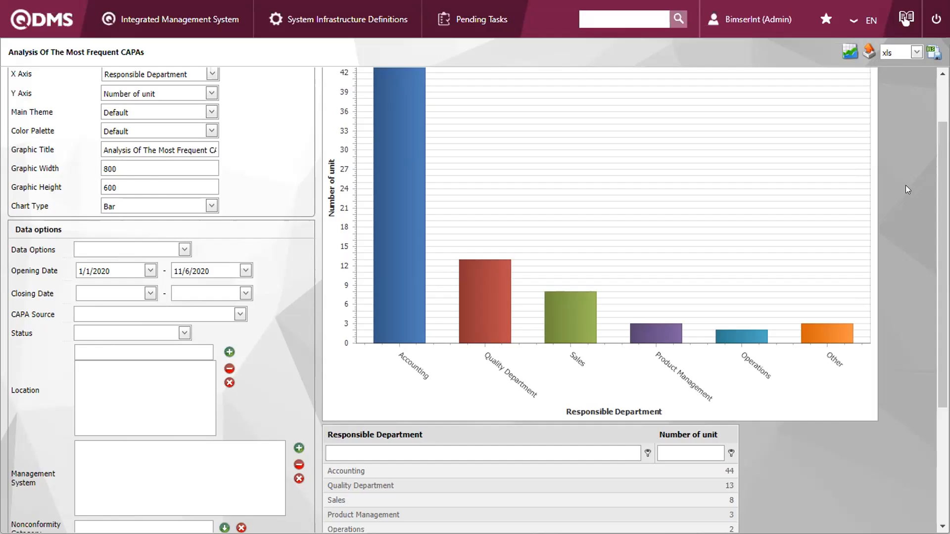
scroll(764, 142, up, 1)
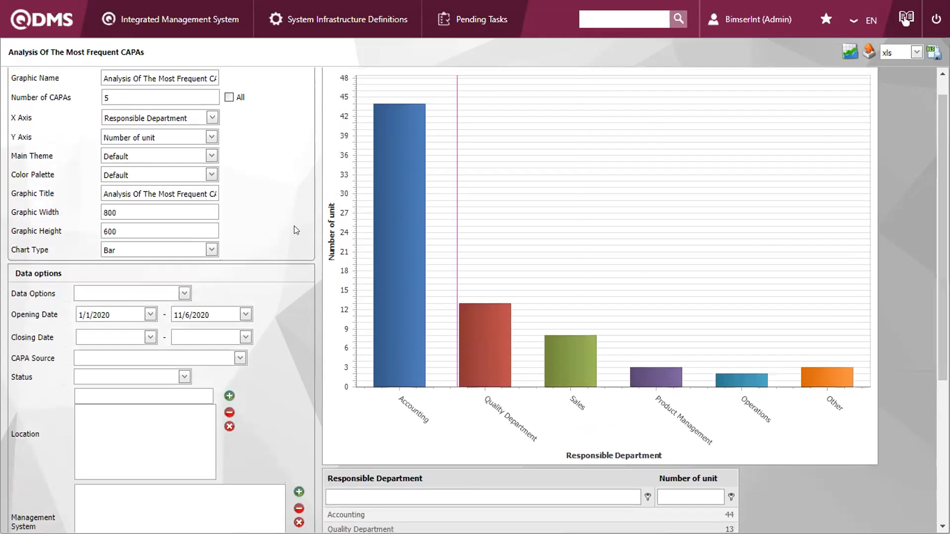
scroll(315, 183, up, 1)
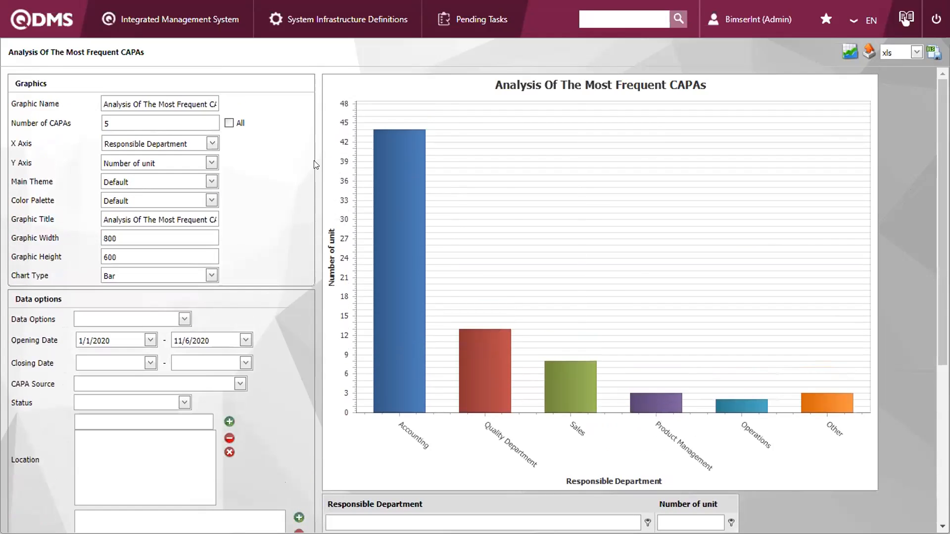
Browse the reports and graphics offered under Audit Activities.
click(219, 30)
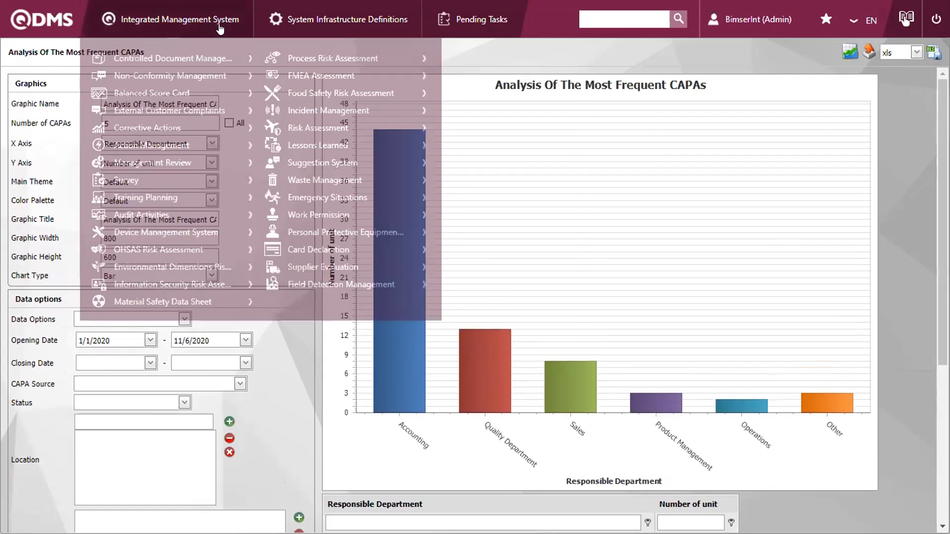
mouse_move(186, 213)
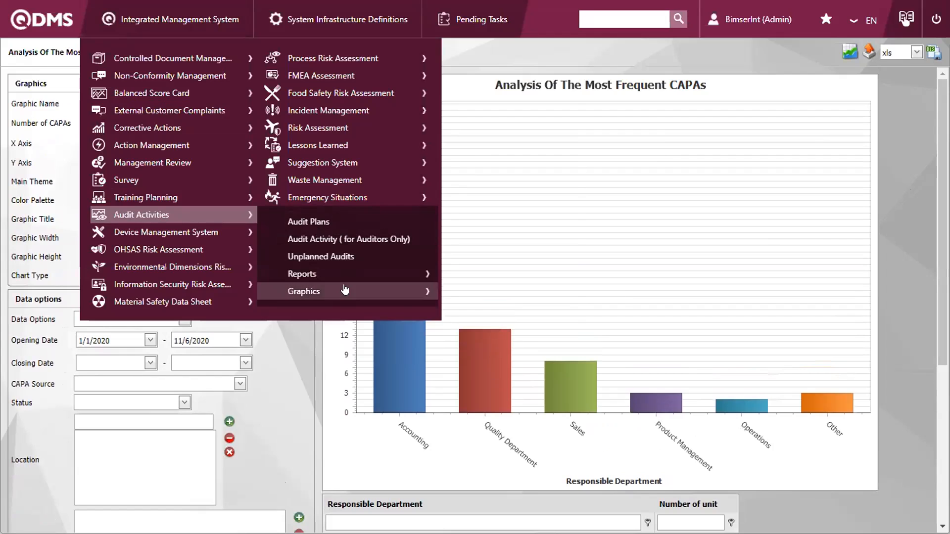
mouse_move(416, 286)
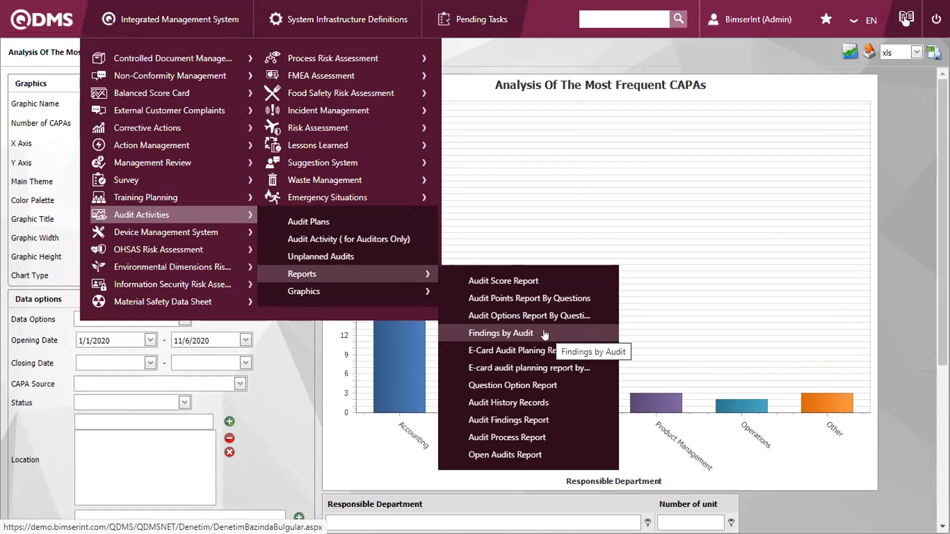
mouse_move(350, 290)
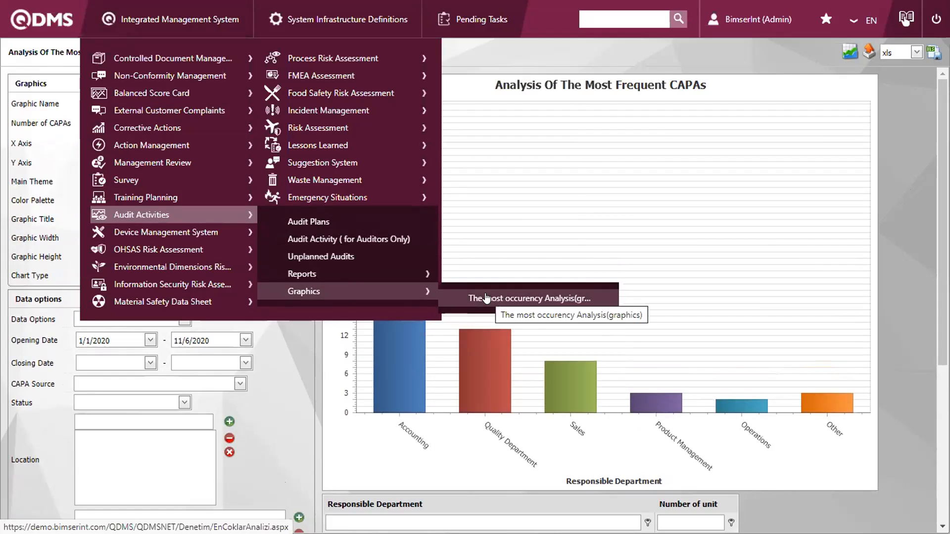
Look through the risk assessment modules and try to open the Incident Management dashboard.
mouse_move(199, 20)
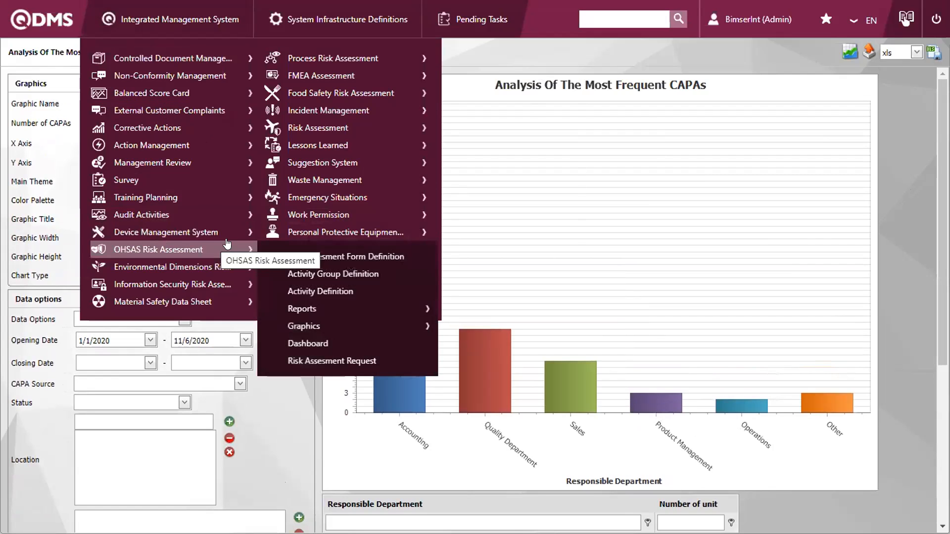
mouse_move(240, 229)
mouse_move(362, 66)
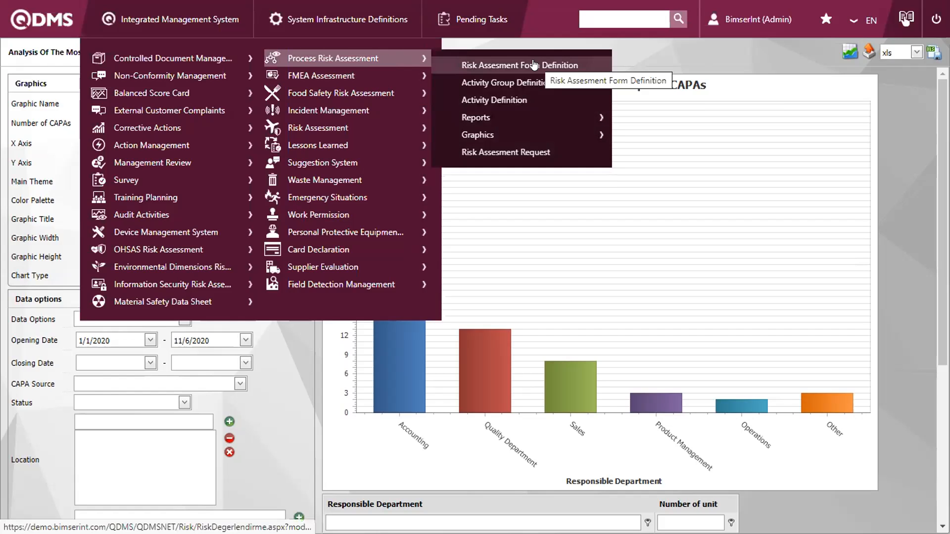
mouse_move(416, 111)
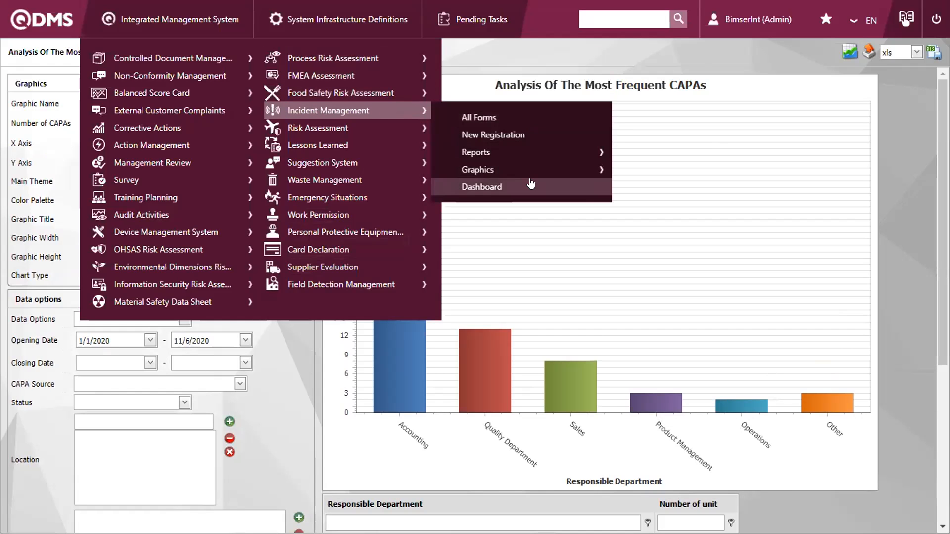
click(529, 187)
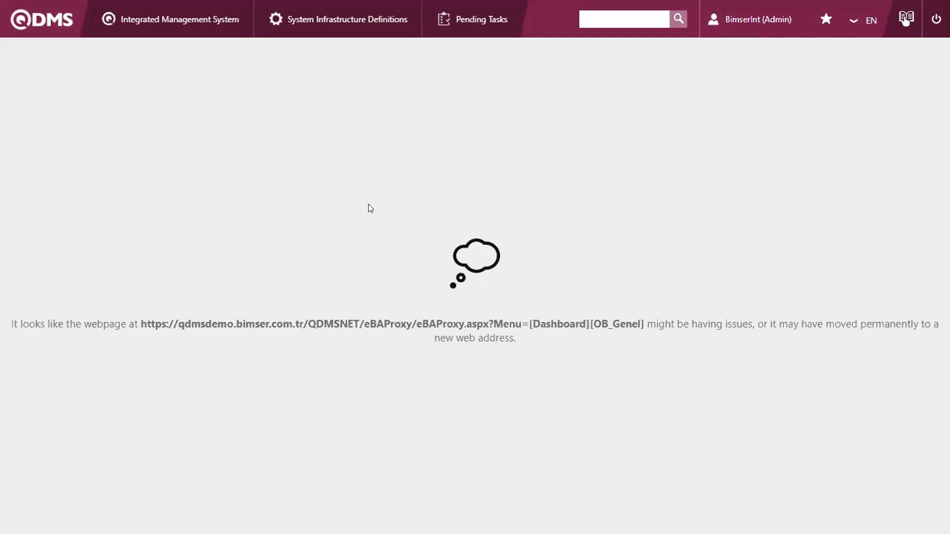
key(super+Tab)
click(157, 140)
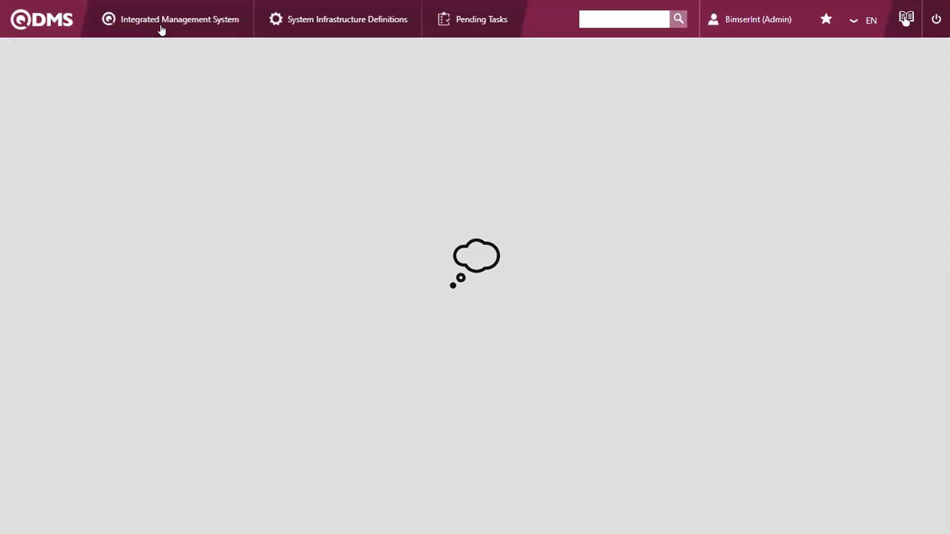
mouse_move(165, 29)
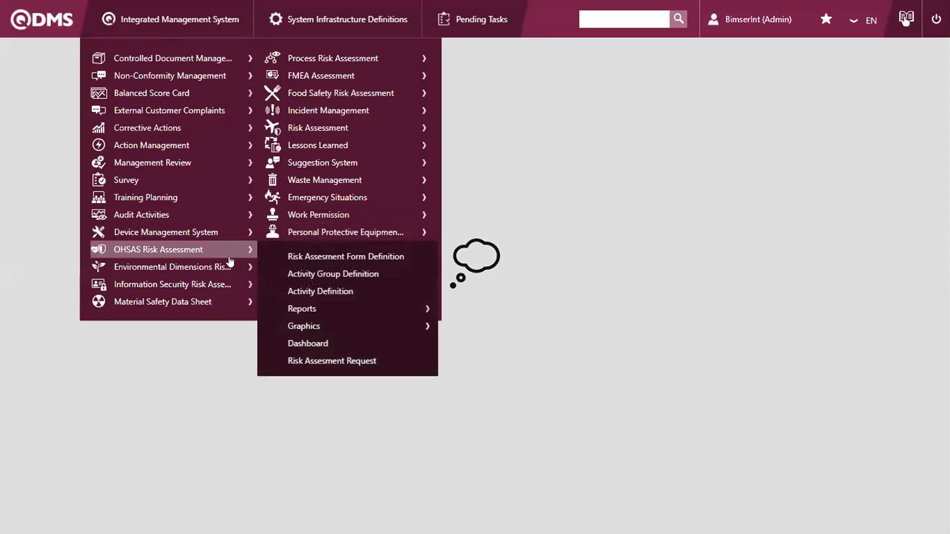
mouse_move(223, 263)
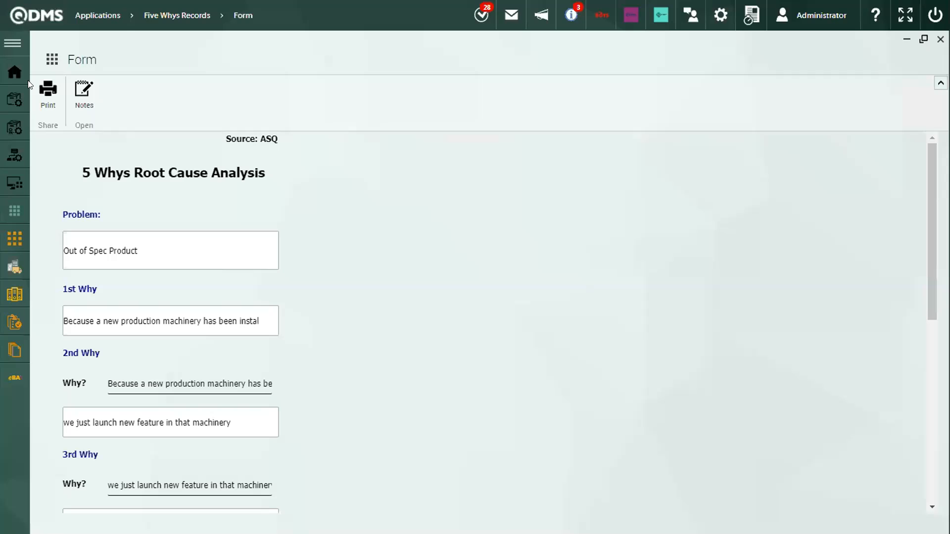
Open the Pareto dashboard in the other QDMS window, collapse the dashboard list and widen the Pareto pane across the workspace.
click(79, 183)
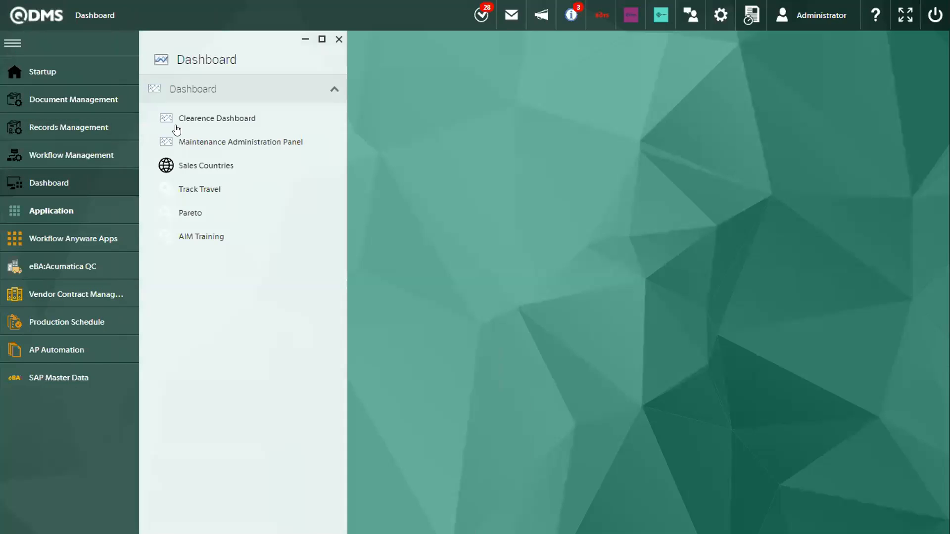
click(240, 148)
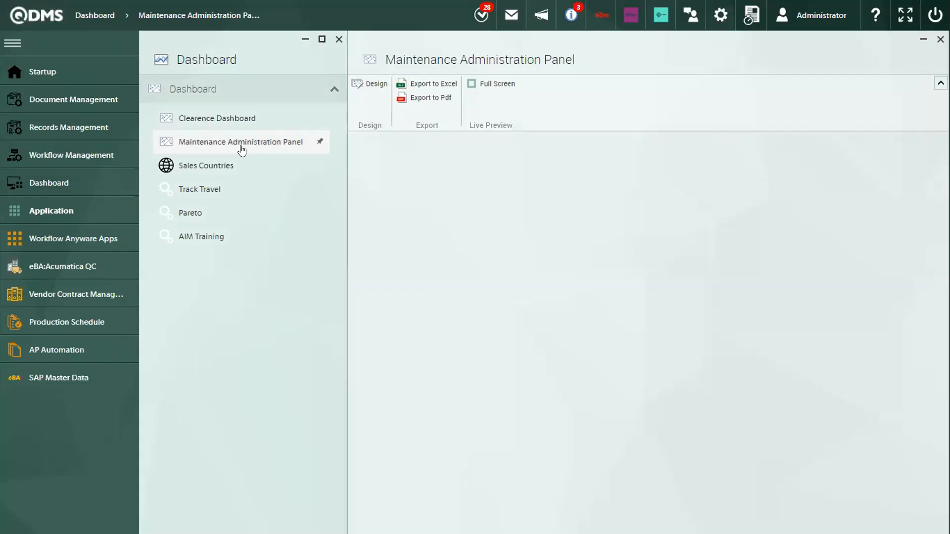
click(221, 214)
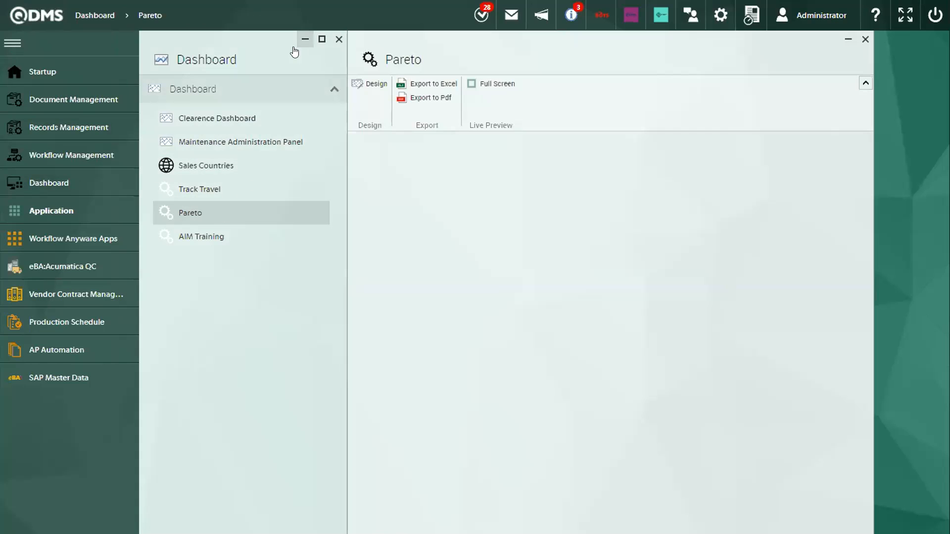
click(301, 41)
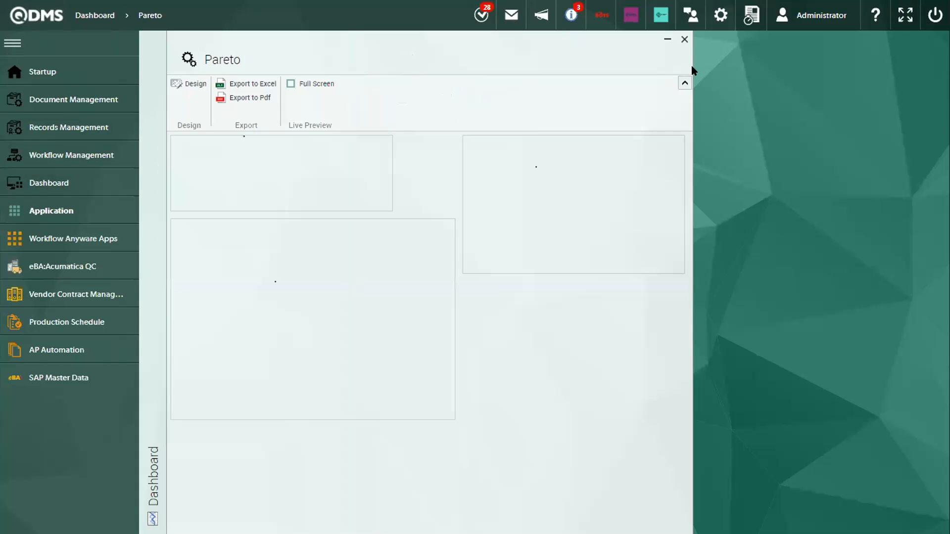
drag(693, 69, 947, 63)
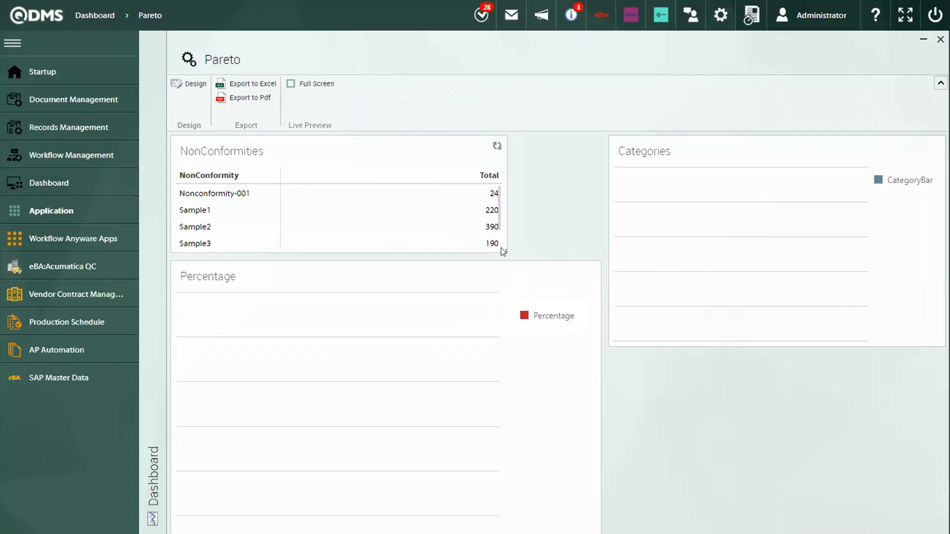
Widen the NonConformities table, show the Sample1 categories and percentage charts, and minimize the Pareto dashboard.
drag(506, 250, 597, 245)
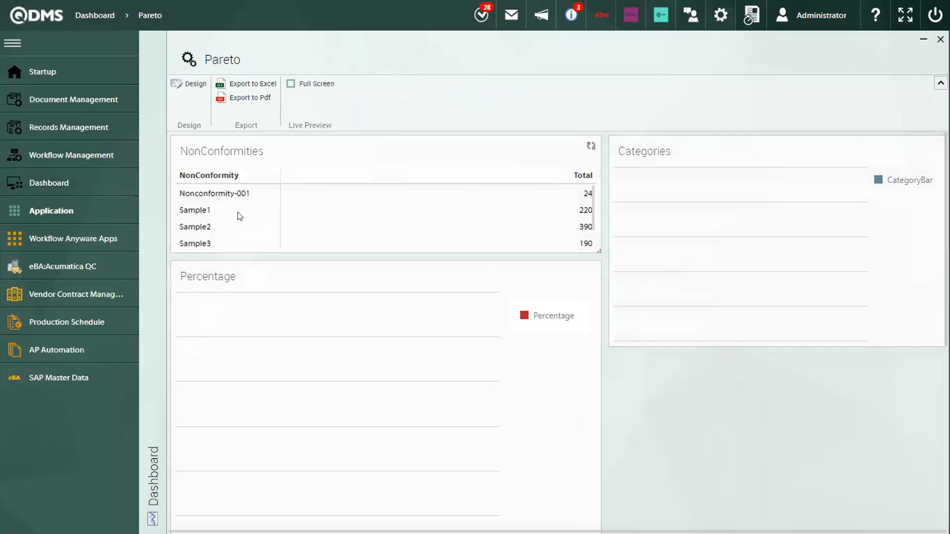
click(239, 215)
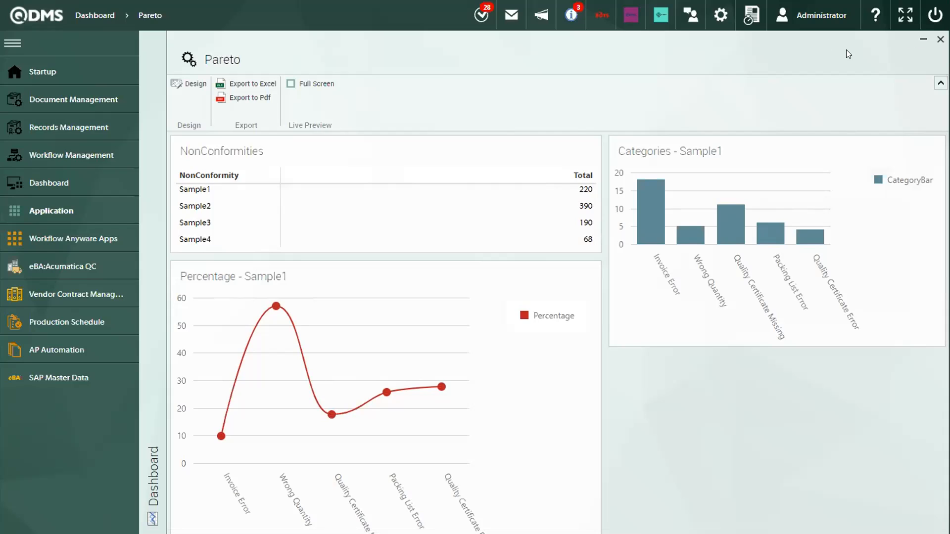
click(923, 40)
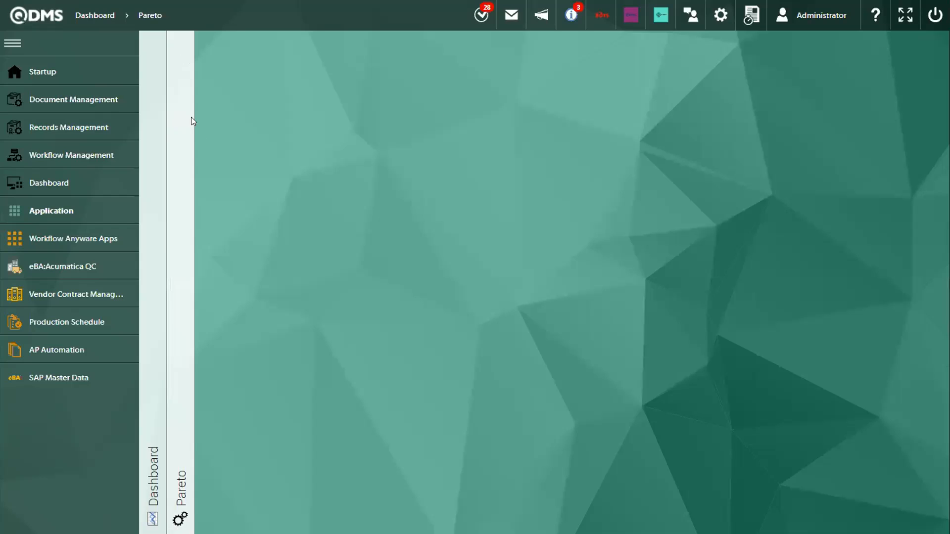
click(182, 131)
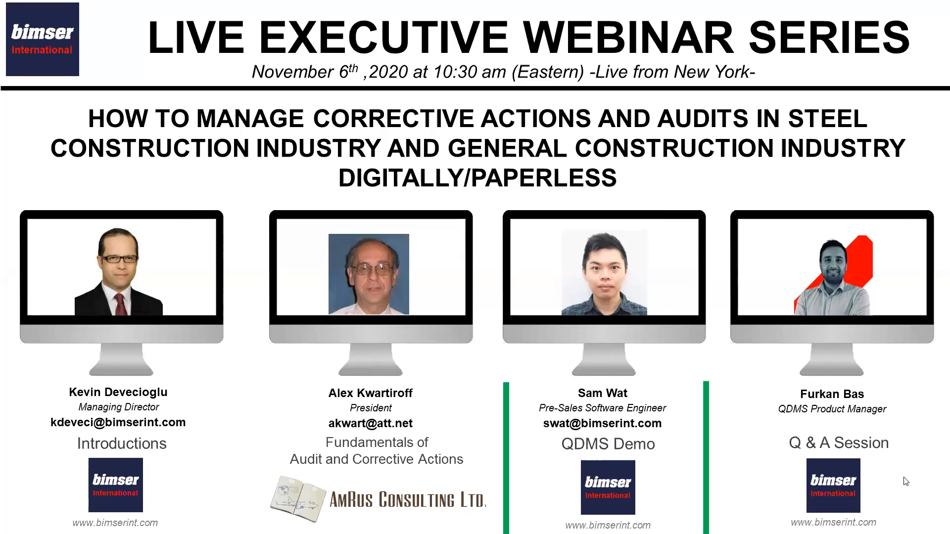
key(Right)
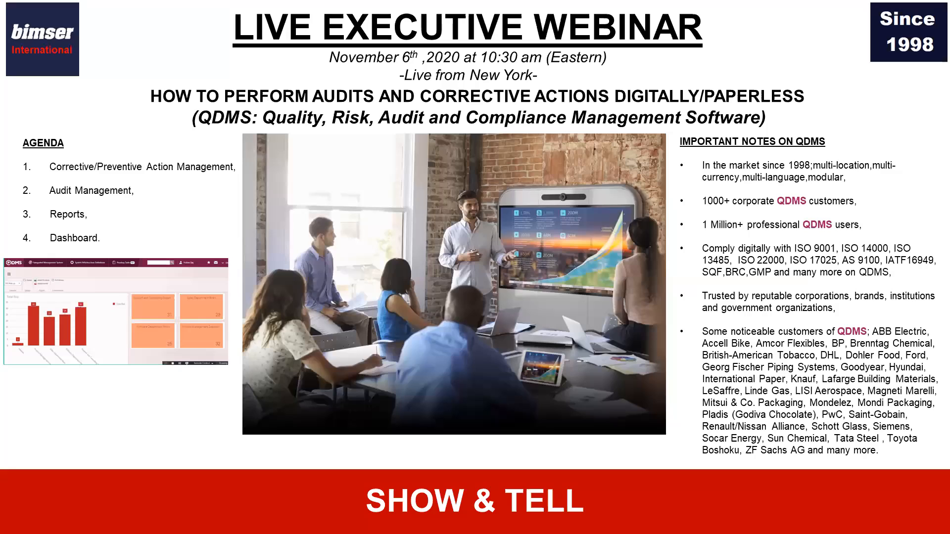